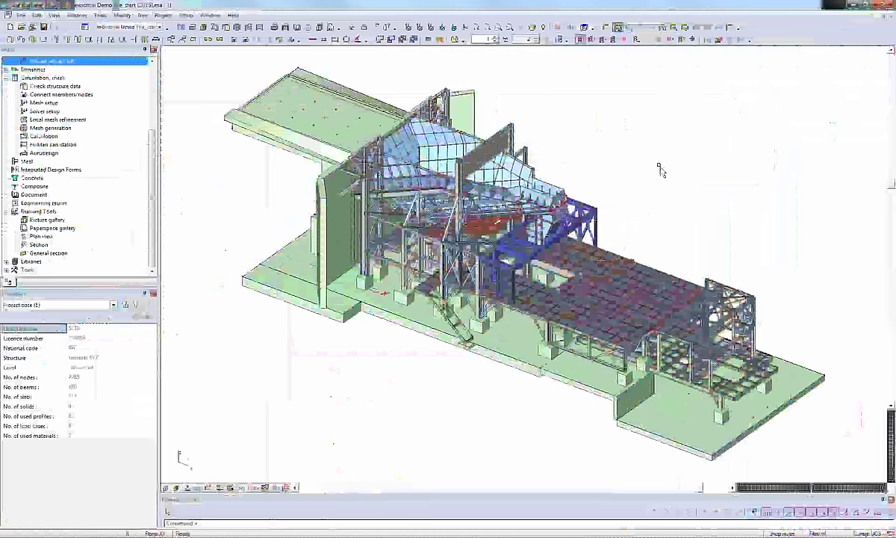
- Examine the file formats available for importing a model
scroll(106, 101, up, 4)
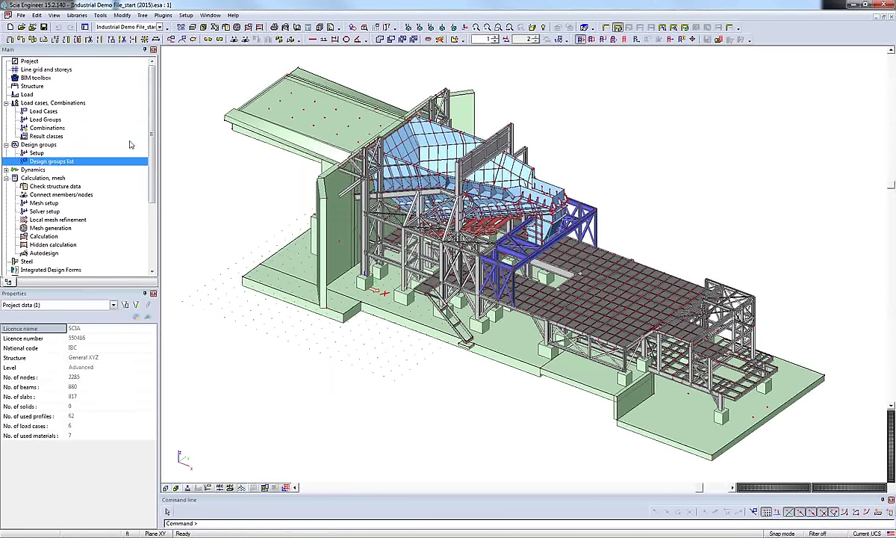
click(21, 15)
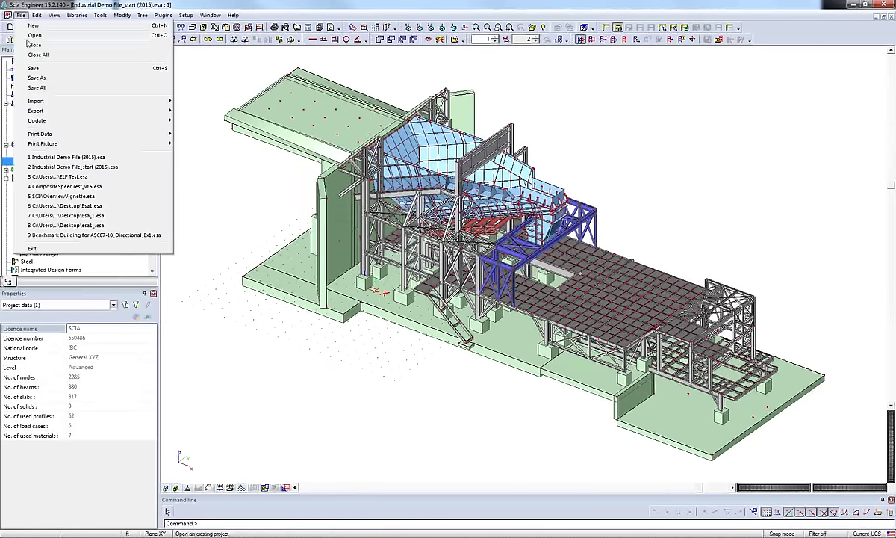
mouse_move(45, 100)
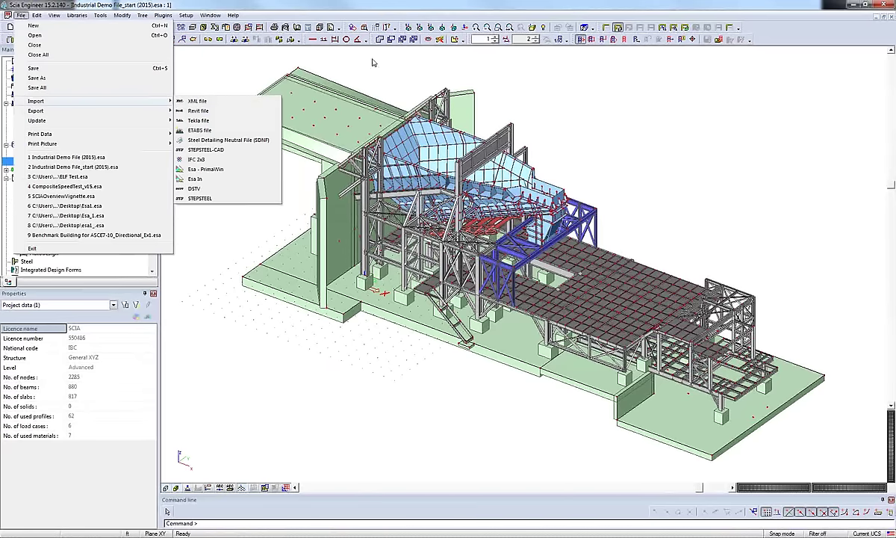
click(500, 6)
- Display the Table Input window to view the node coordinates, and close it
right_click(749, 37)
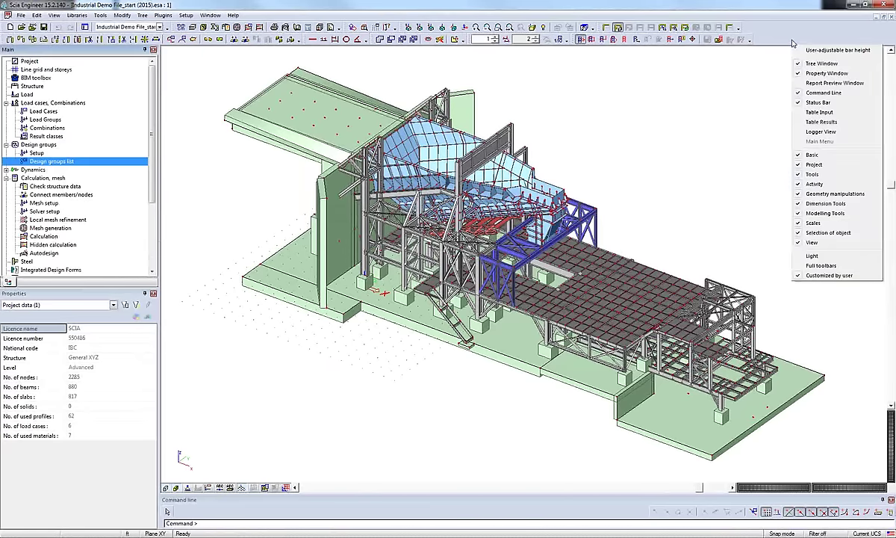
click(817, 113)
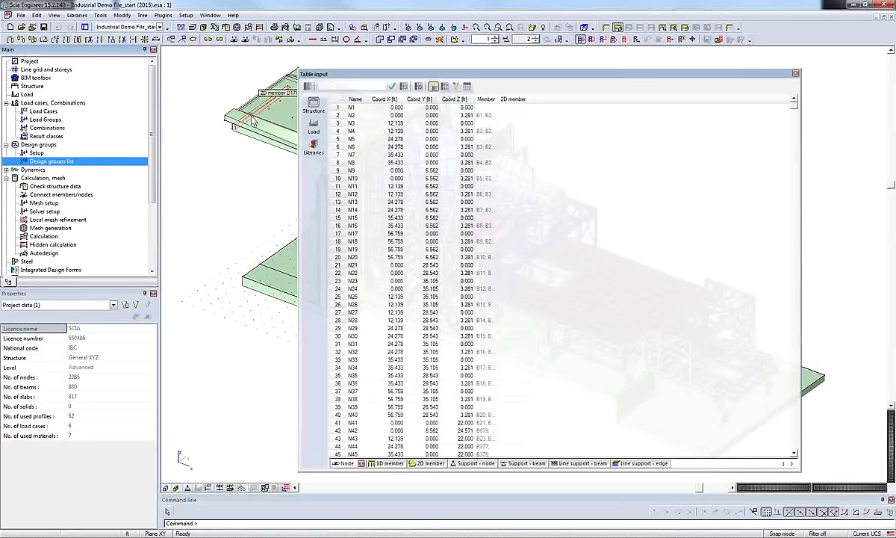
click(796, 74)
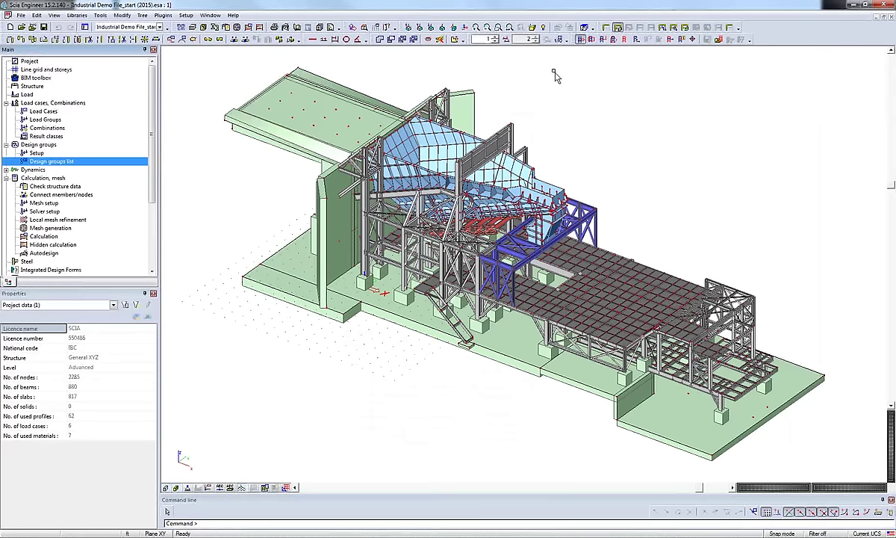
- Review the national profile library filters and the General group for new cross-sections, without adding one
click(214, 27)
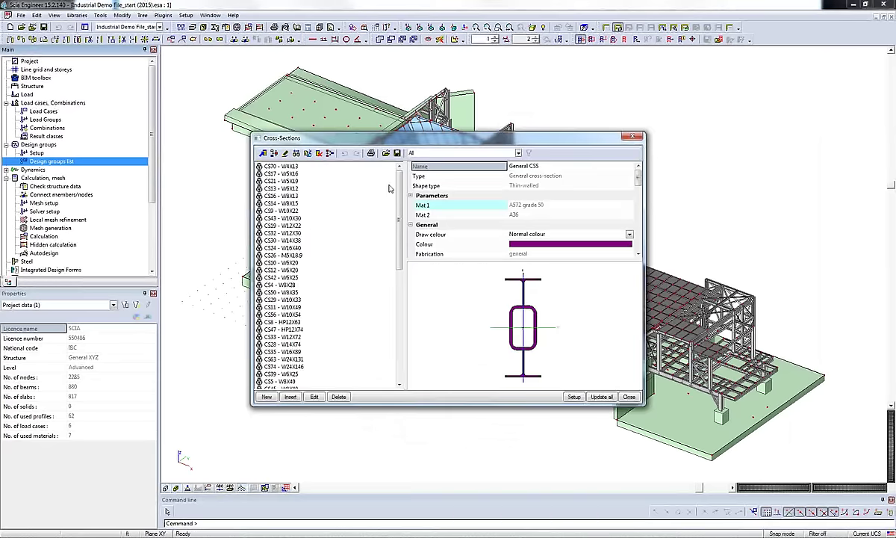
click(266, 397)
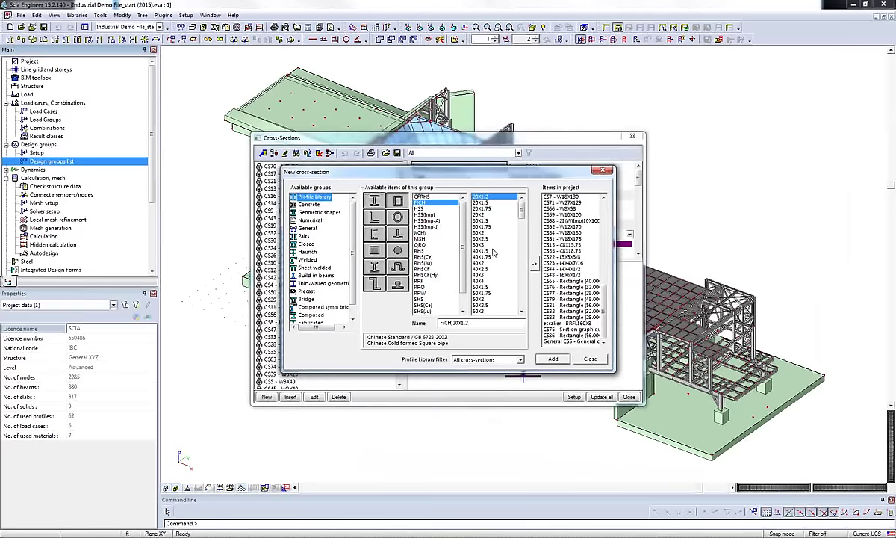
click(515, 360)
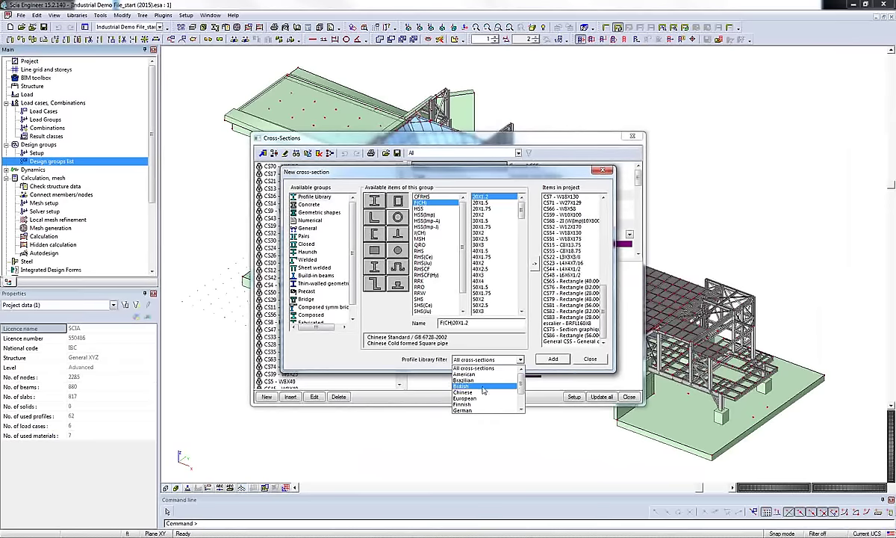
click(368, 343)
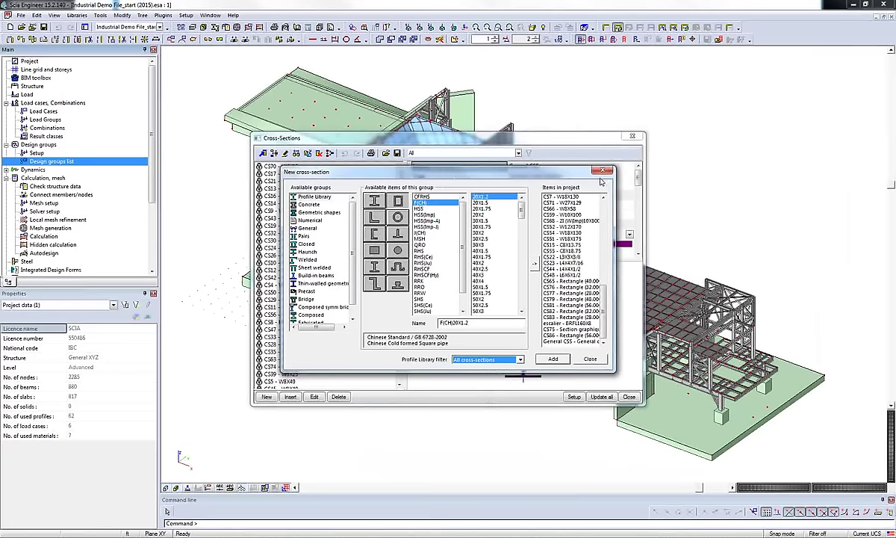
click(317, 233)
click(315, 229)
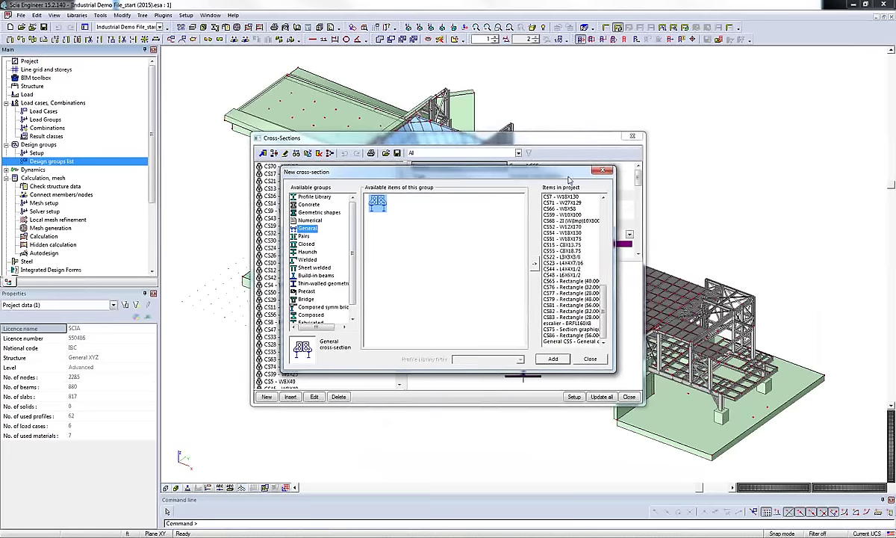
click(602, 170)
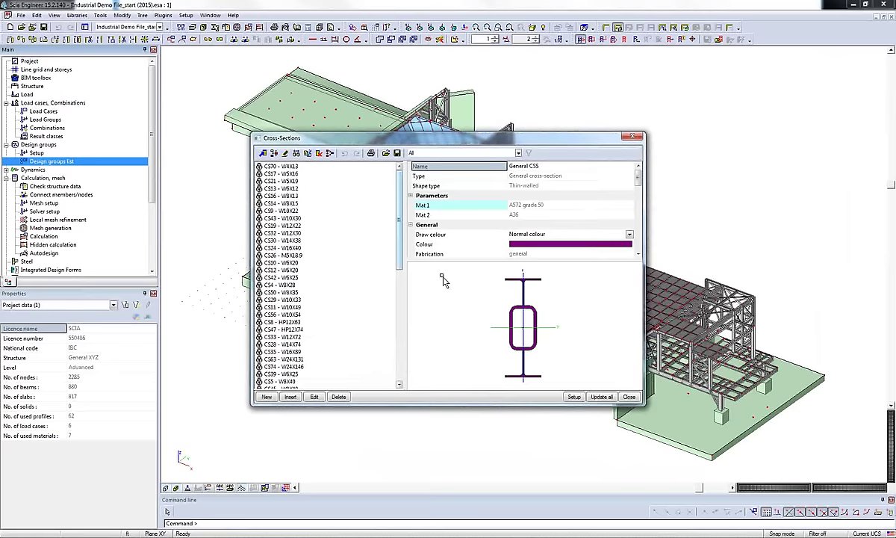
- Inspect the section properties of the General CSS cross-section, and close the cross-section library
scroll(398, 336, down, 4)
scroll(399, 336, down, 3)
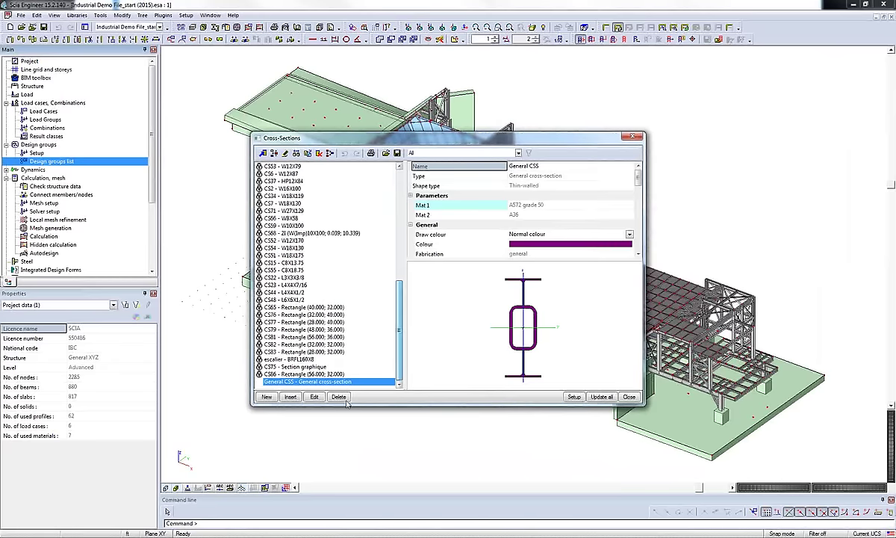
click(316, 396)
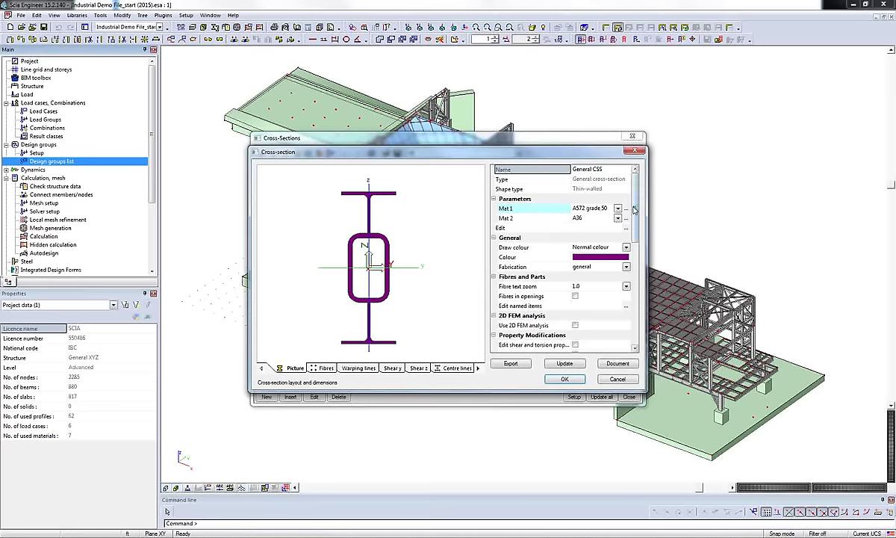
drag(634, 210, 632, 276)
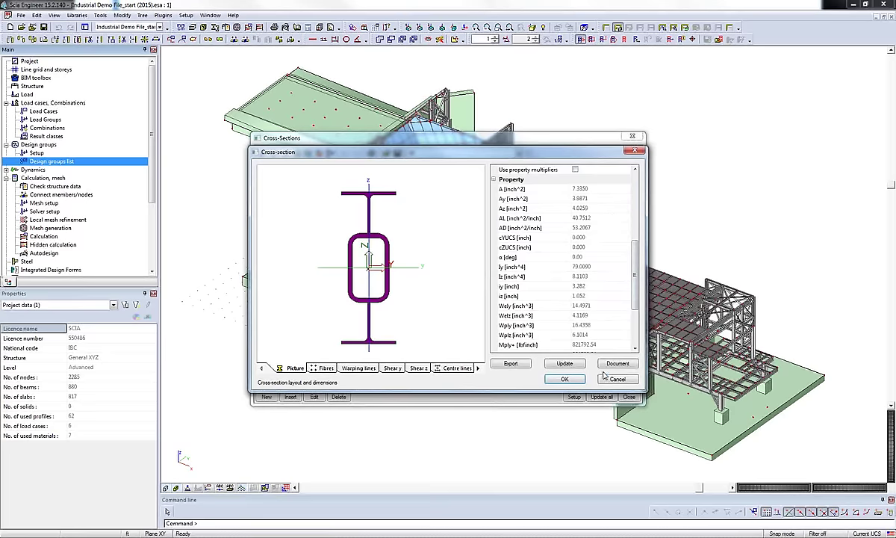
click(565, 379)
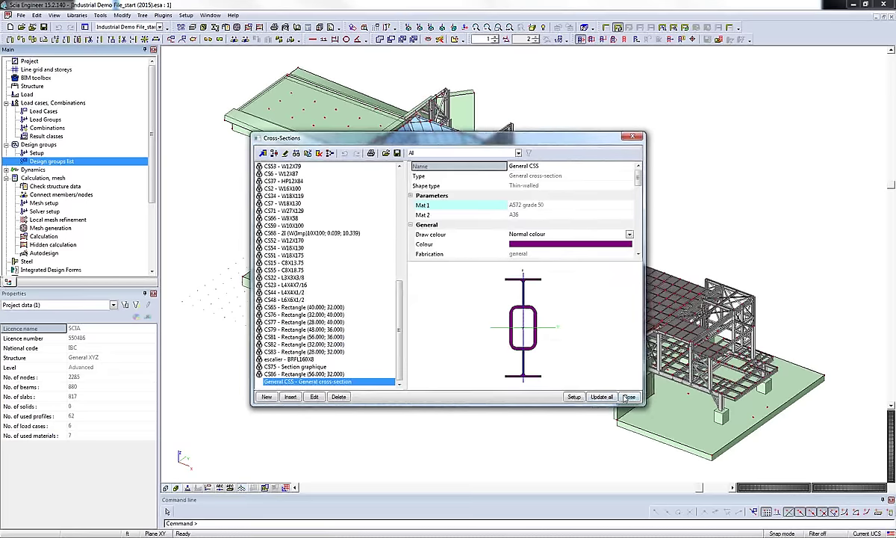
click(628, 396)
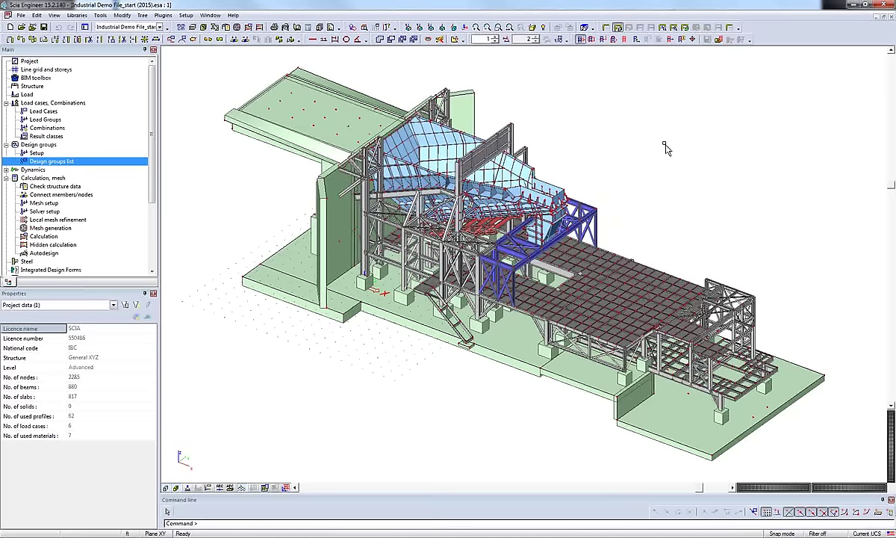
- Open the Structure modelling tools and show the available 1D and 2D member types
scroll(580, 270, up, 5)
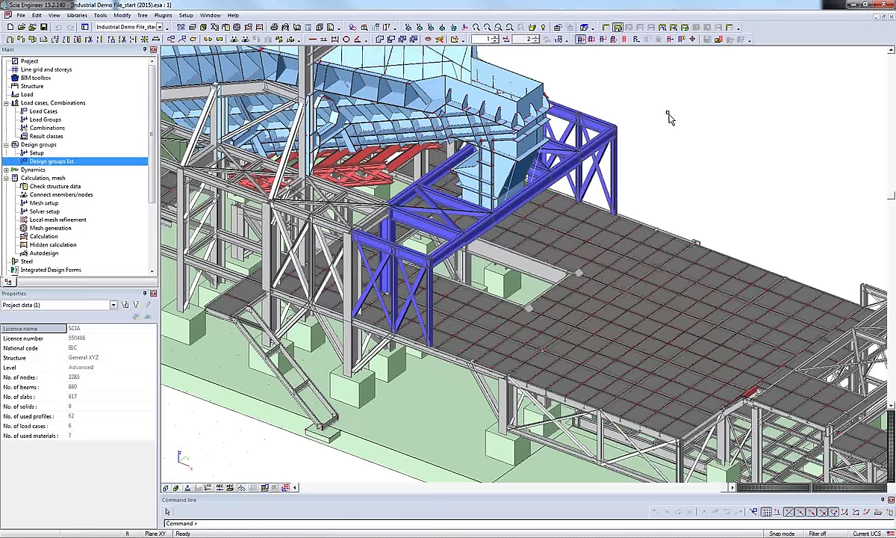
middle_drag(650, 240, 694, 203)
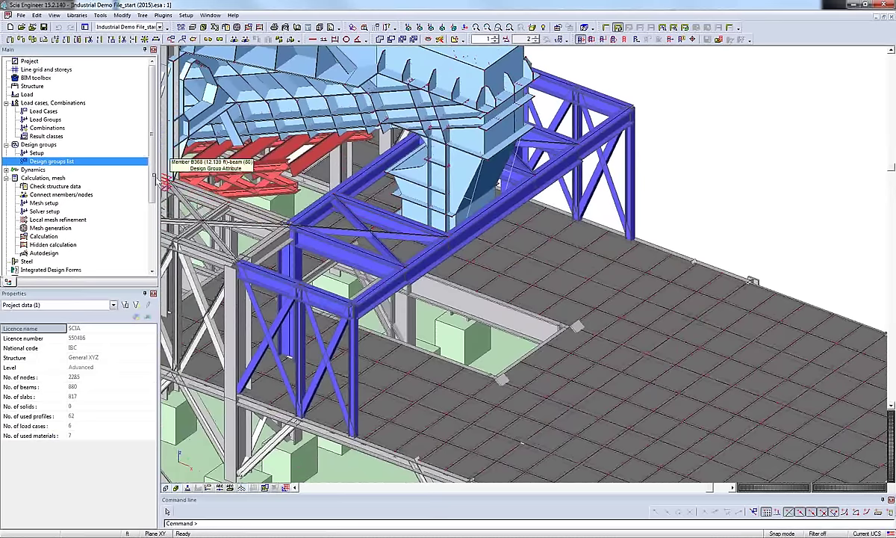
click(33, 87)
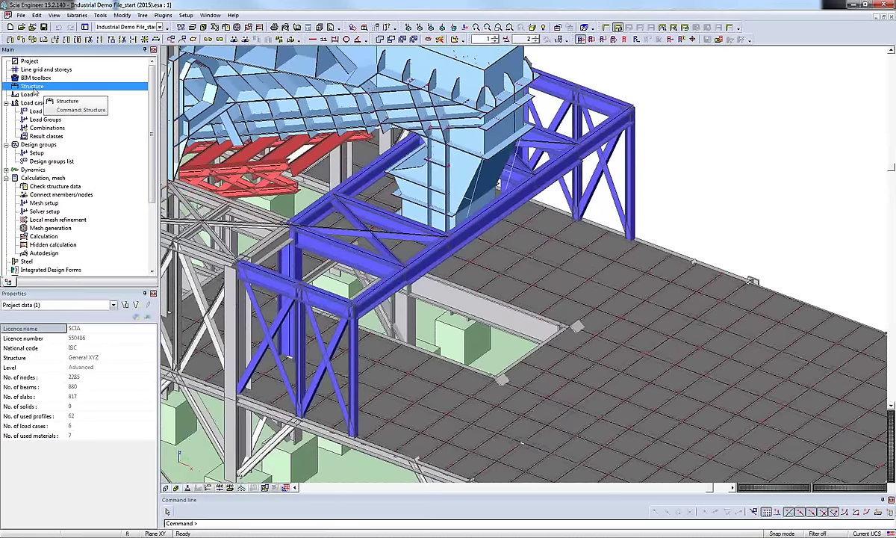
double_click(32, 87)
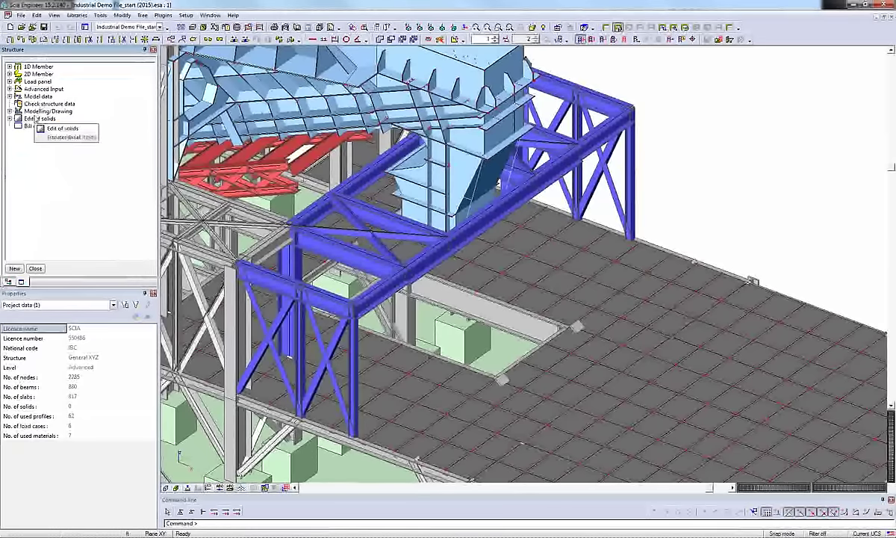
click(10, 68)
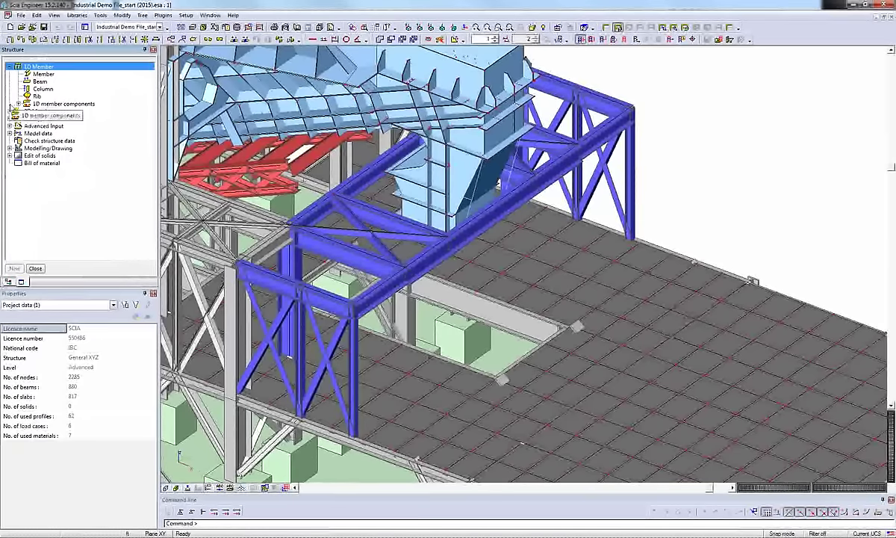
click(9, 111)
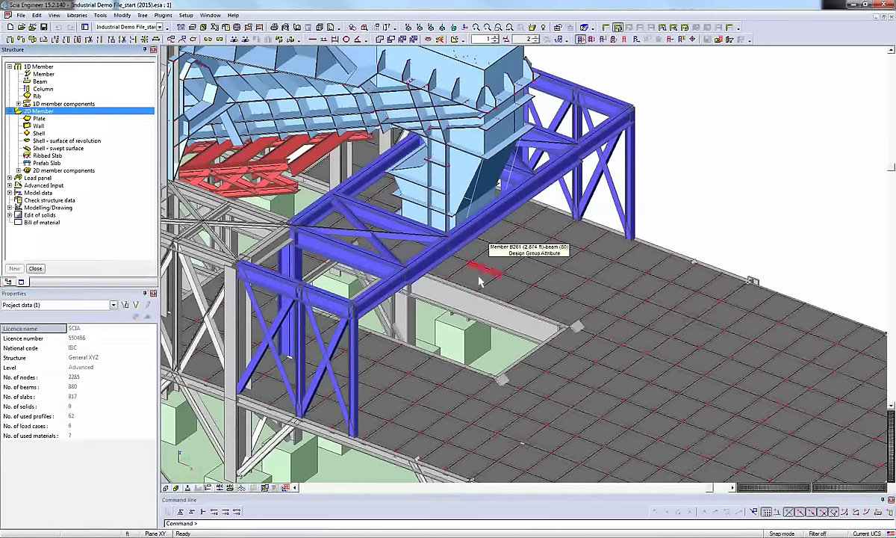
- Define a new column with cross-section CS25 - W10X39 and its member system-line at Centre
middle_drag(469, 256, 466, 246)
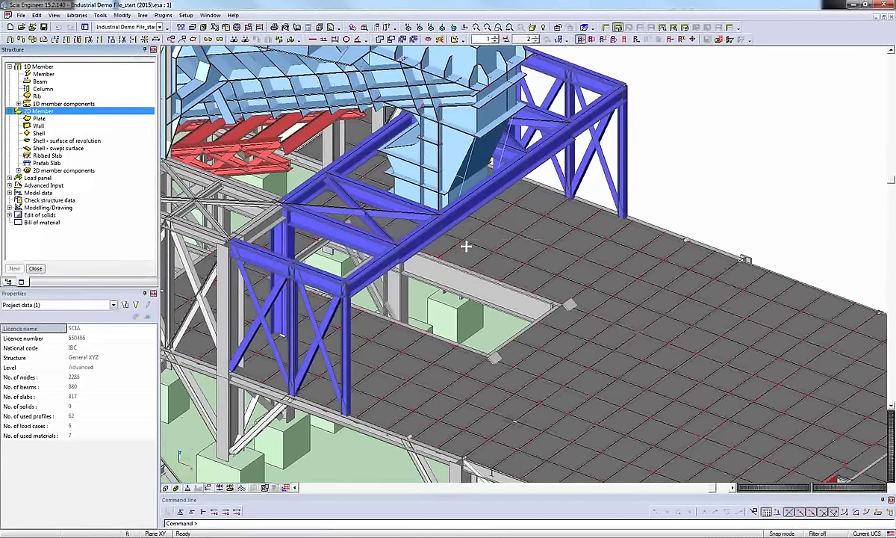
double_click(42, 88)
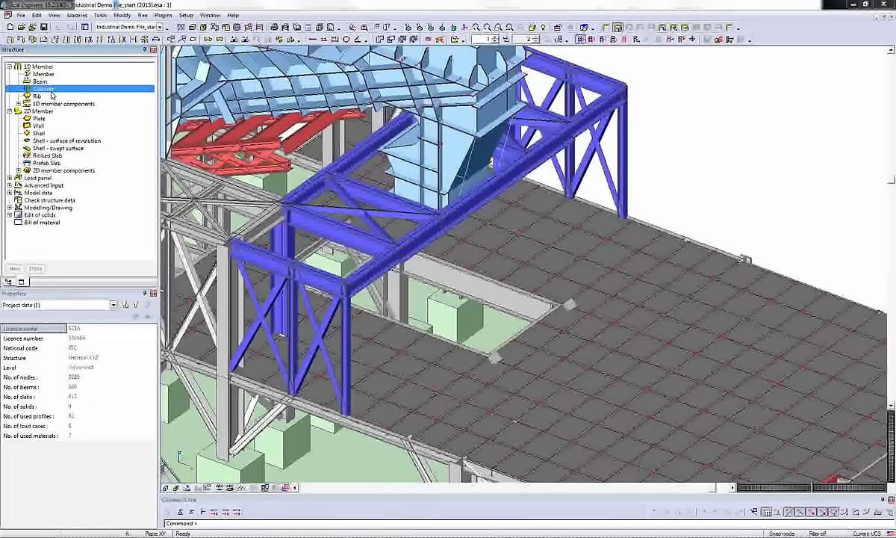
click(560, 200)
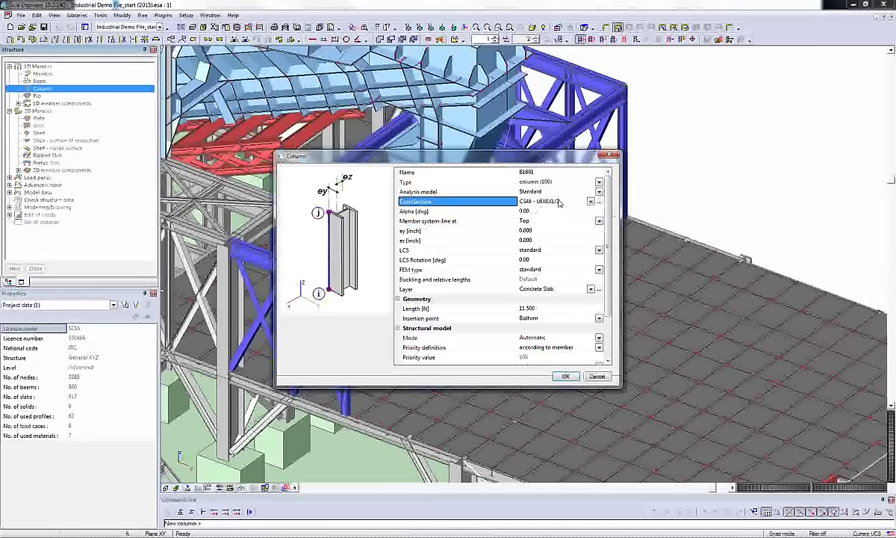
click(591, 201)
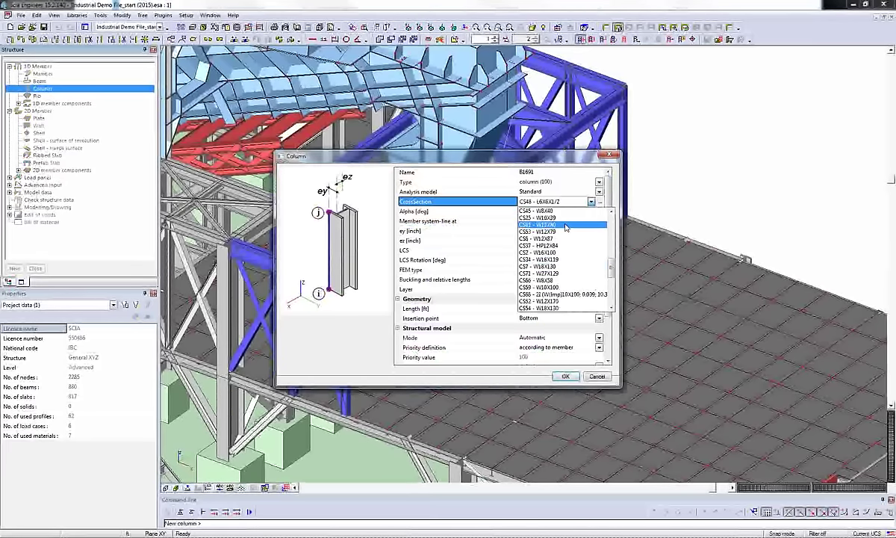
click(564, 218)
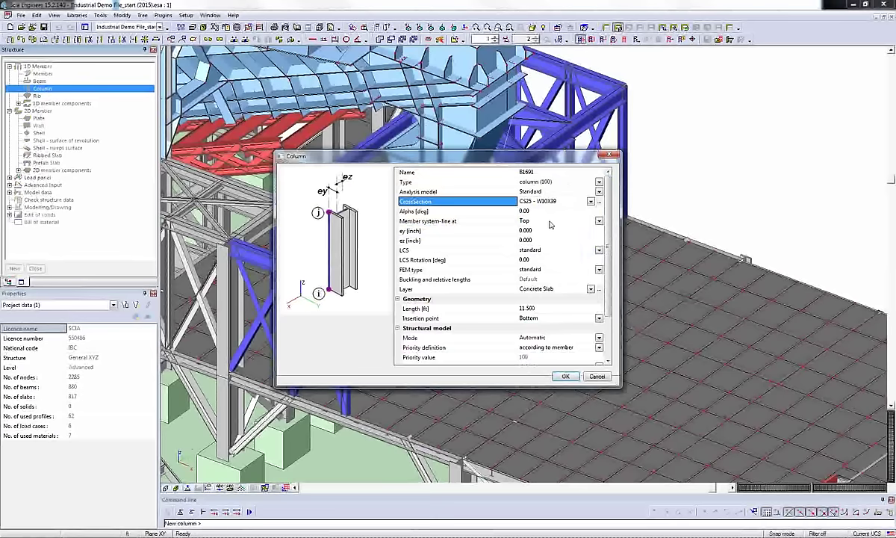
click(550, 221)
click(599, 220)
click(519, 231)
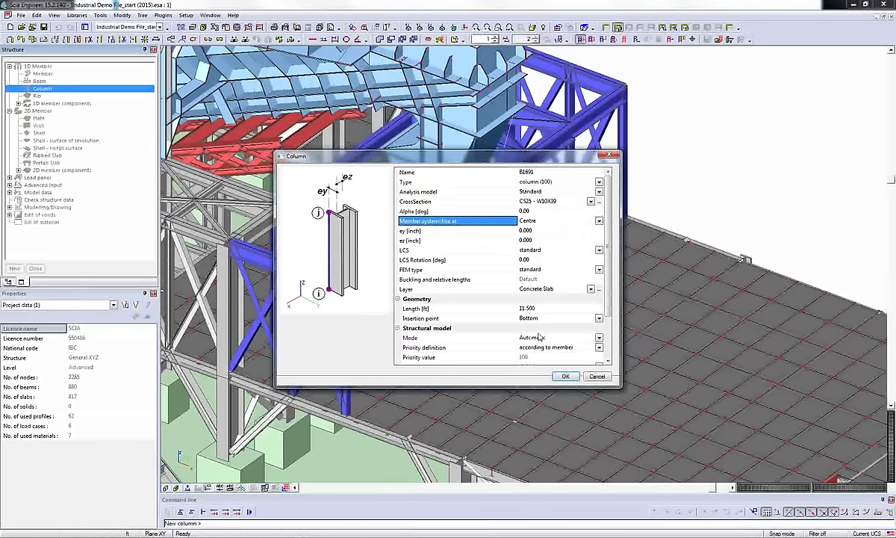
click(565, 375)
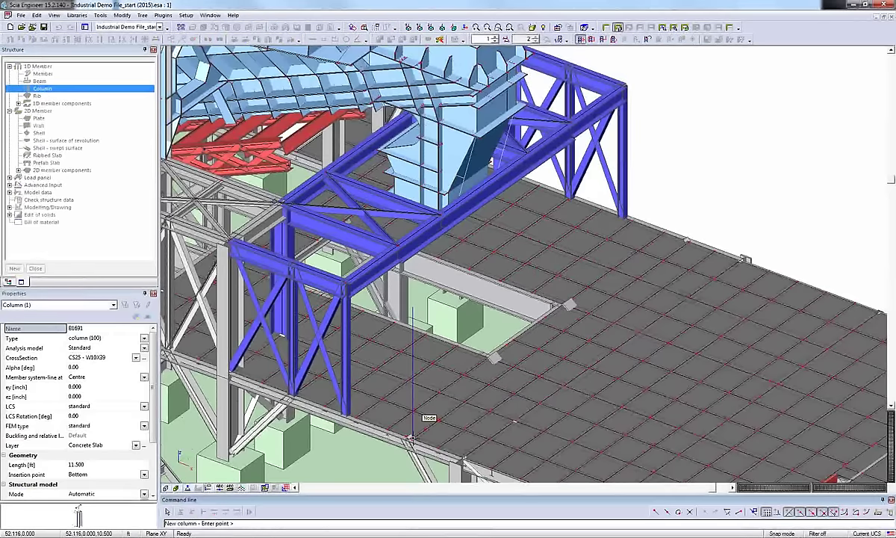
- Place four columns in a row across the dark floor deck beside the blue frame, from one edge node to the opposite edge node
click(411, 437)
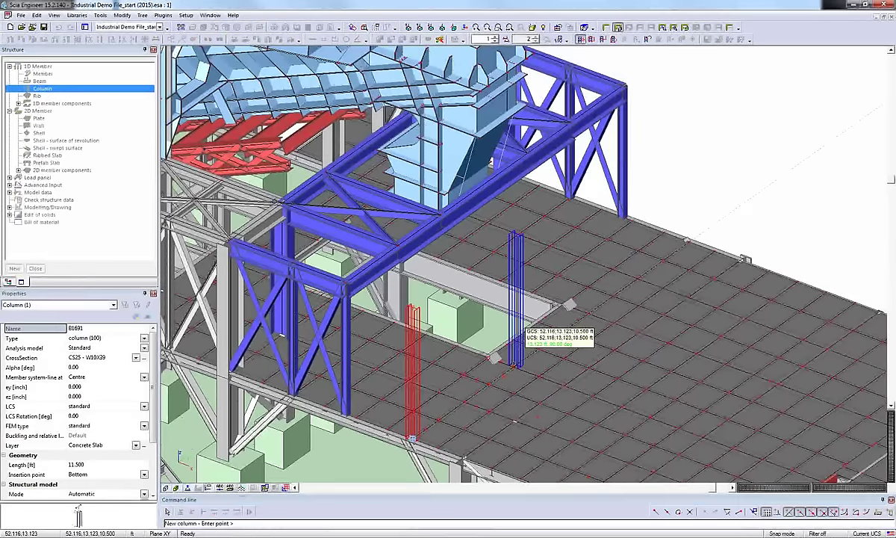
click(499, 376)
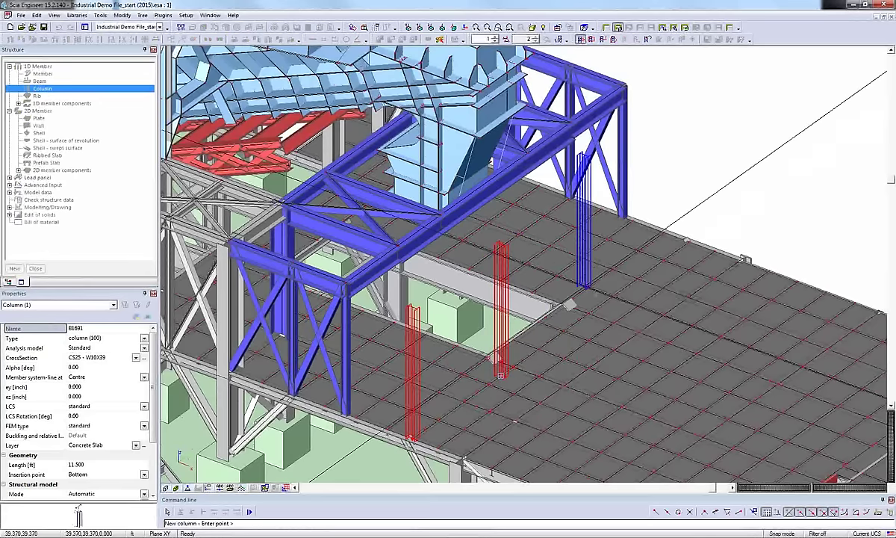
click(602, 303)
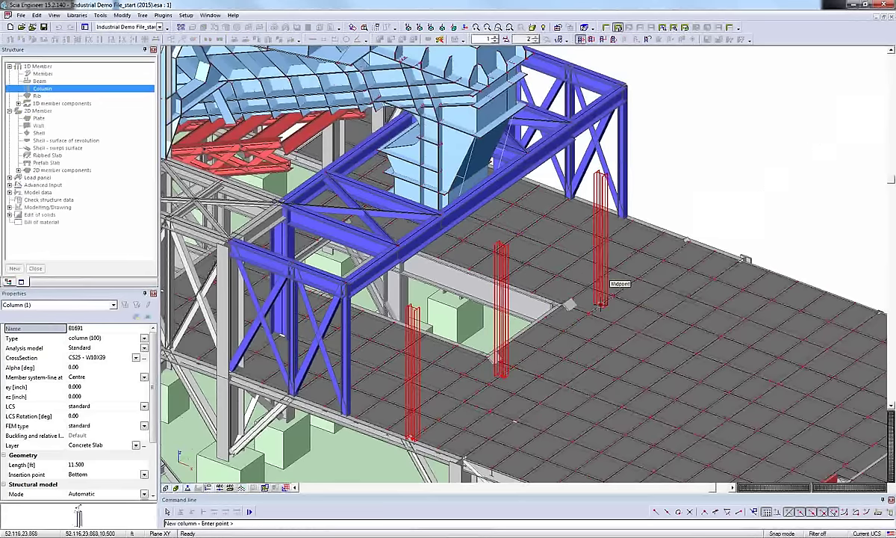
click(689, 239)
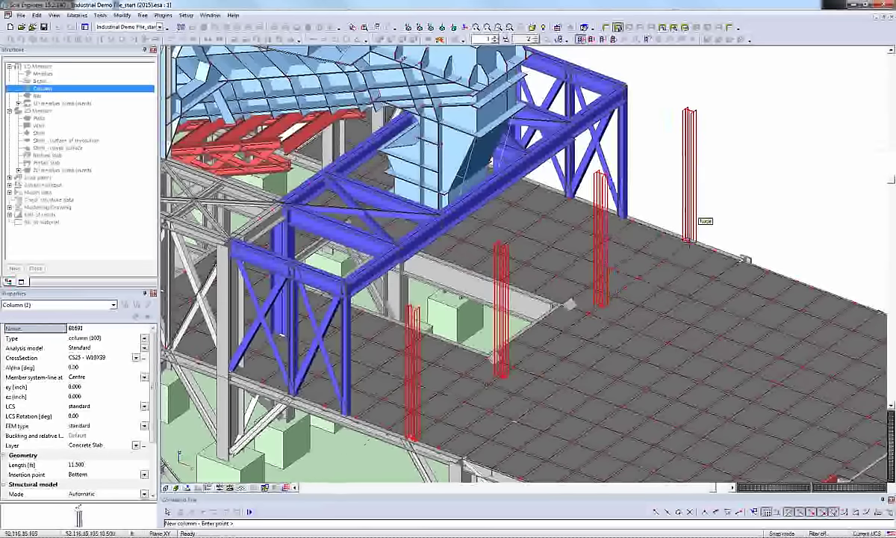
key(Escape)
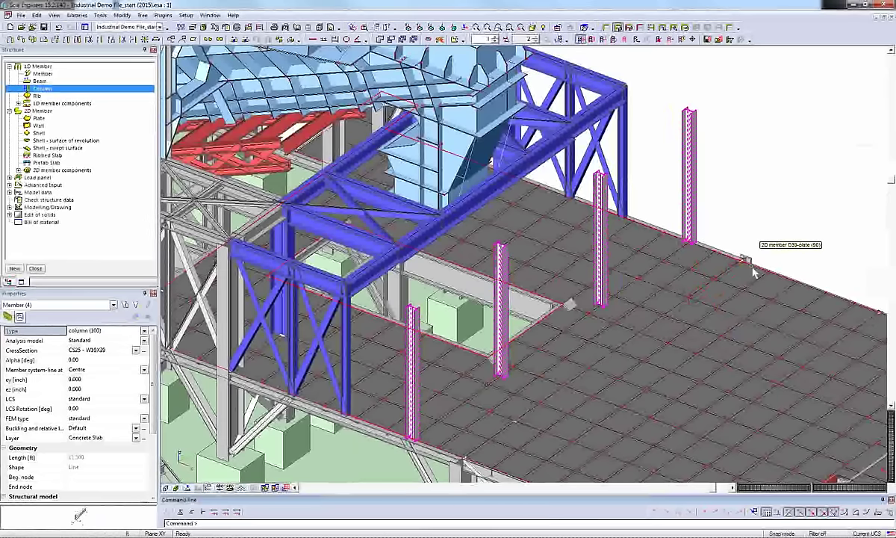
- Define a new beam member with cross-section CS28 - W14X74 and its member system-line at Top
key(Escape)
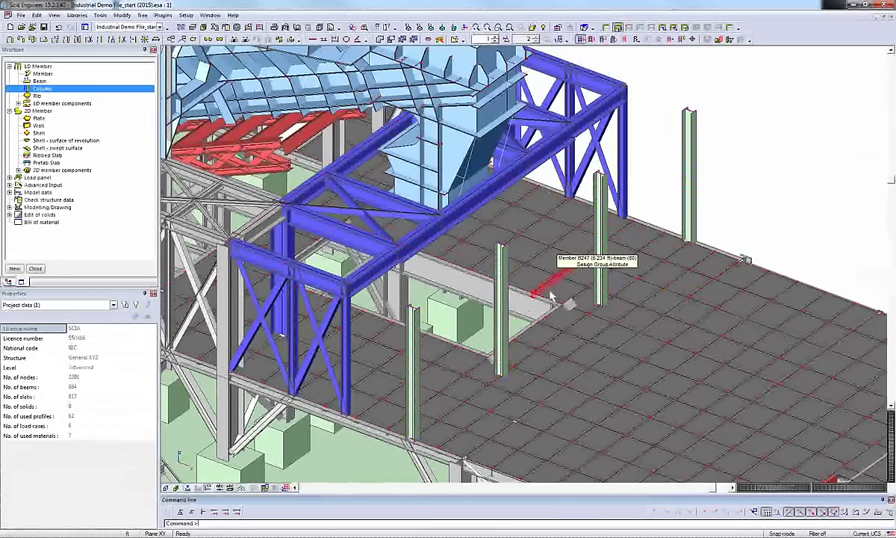
click(49, 74)
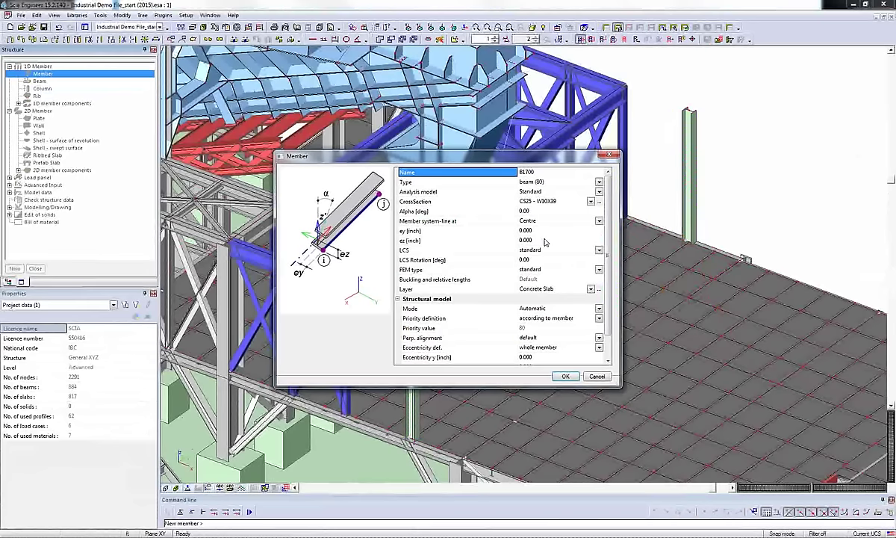
click(590, 201)
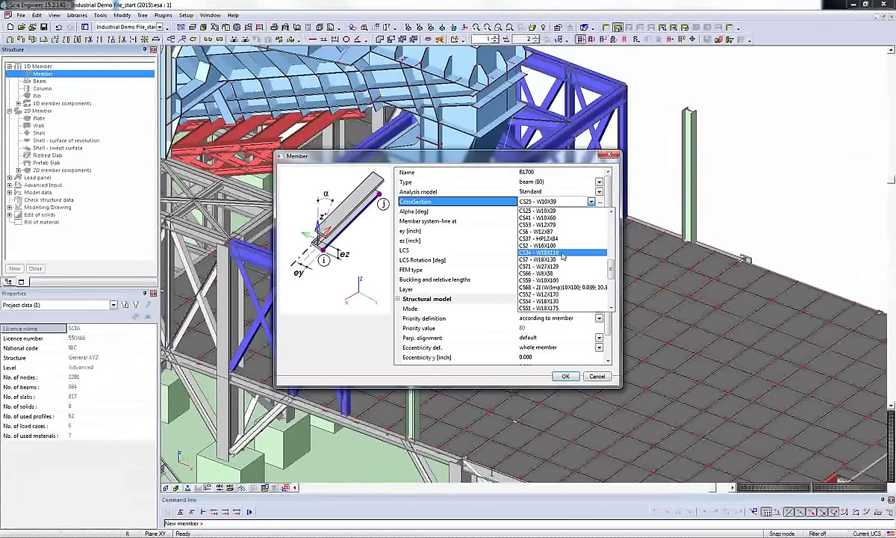
scroll(568, 222, up, 3)
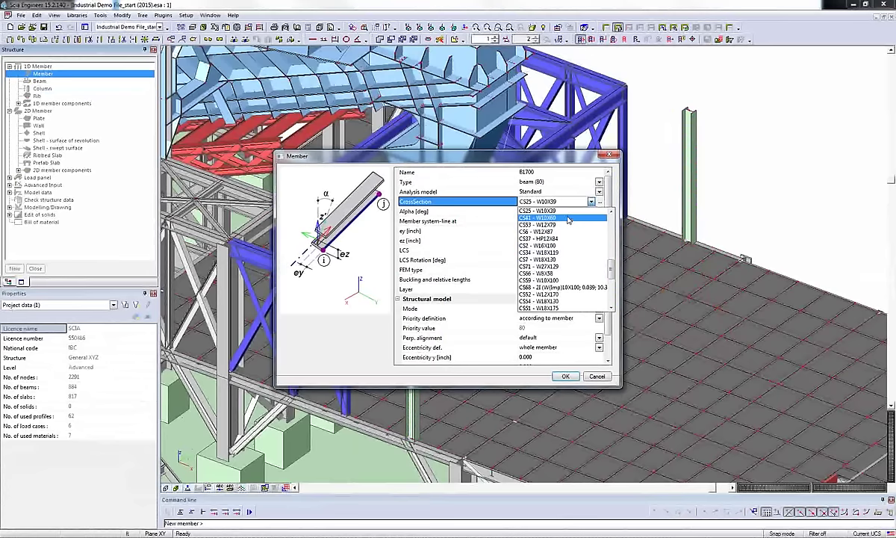
scroll(568, 221, up, 3)
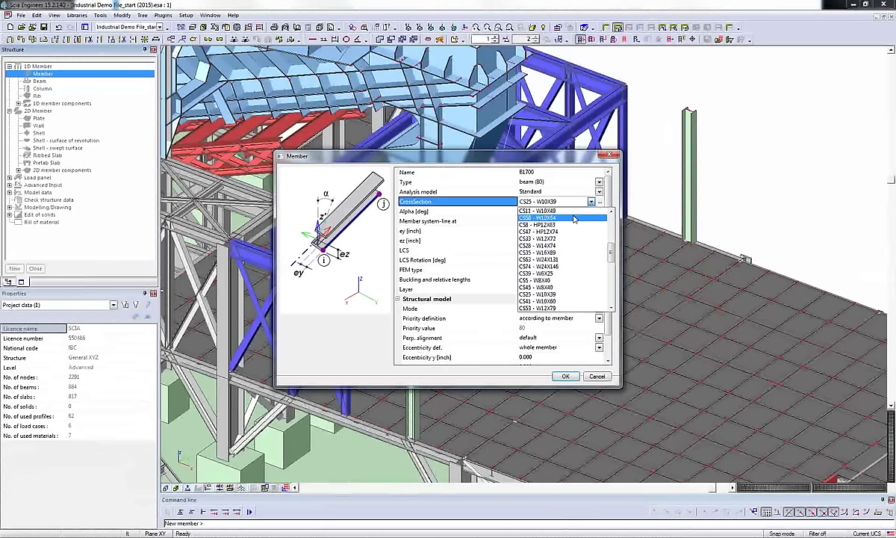
click(569, 241)
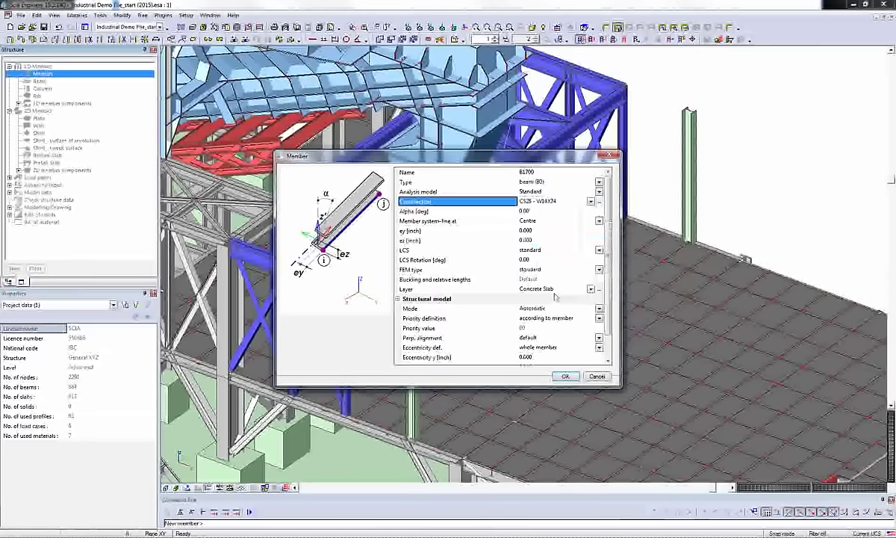
click(564, 376)
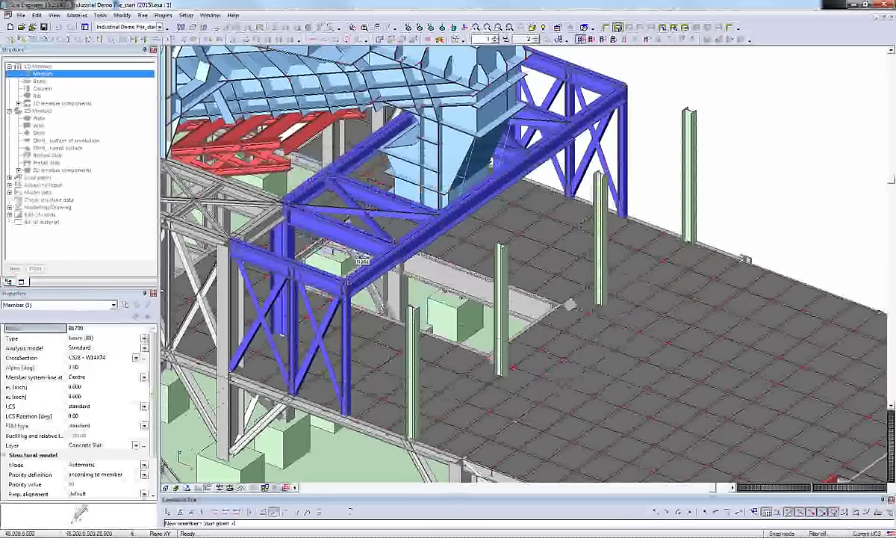
click(119, 367)
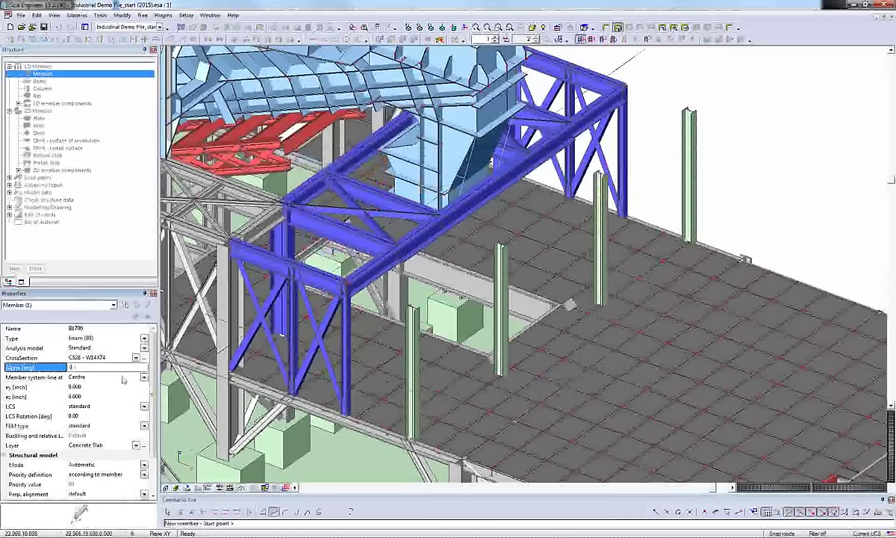
click(123, 377)
click(109, 363)
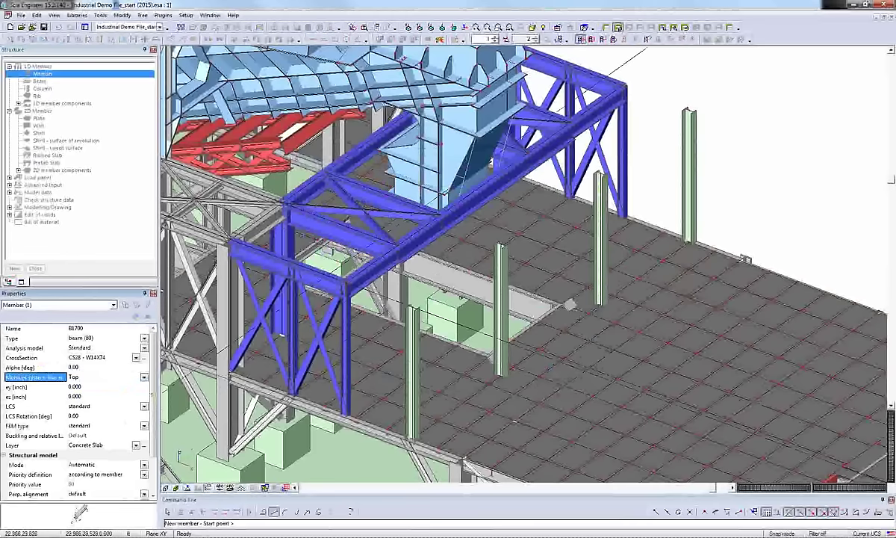
- Draw four beams connecting the upper edge of the blue frame to the tops of the four new columns
click(345, 282)
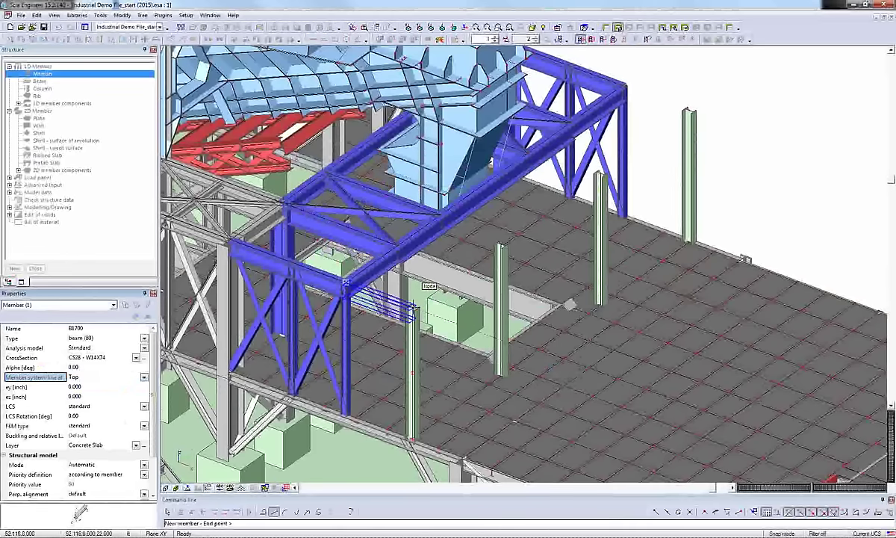
click(412, 307)
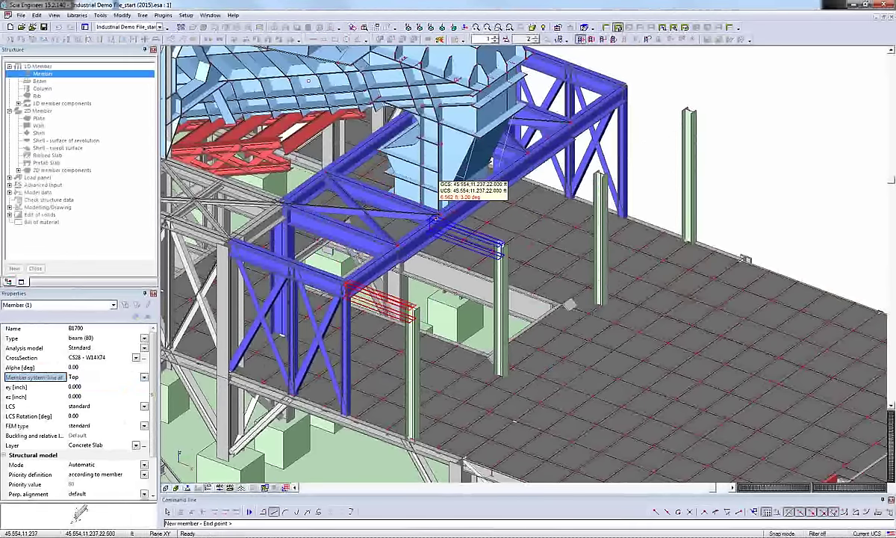
click(433, 218)
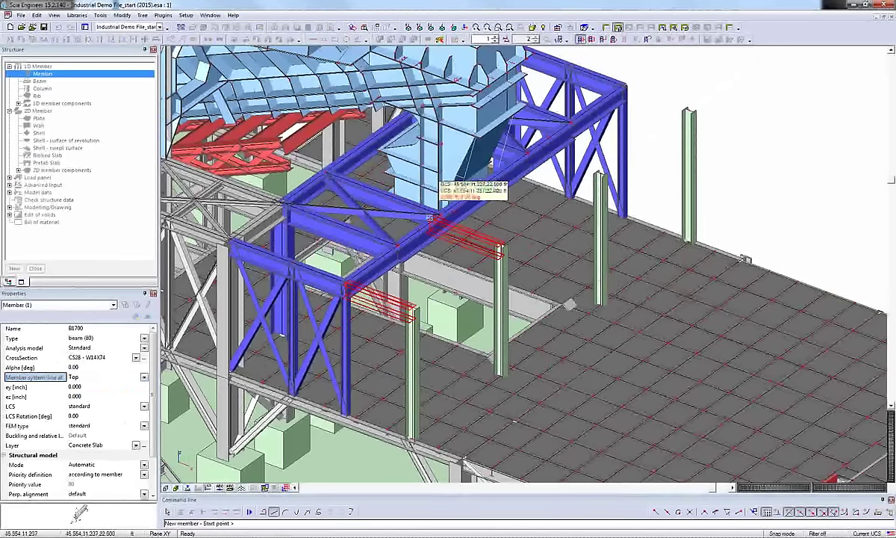
click(601, 180)
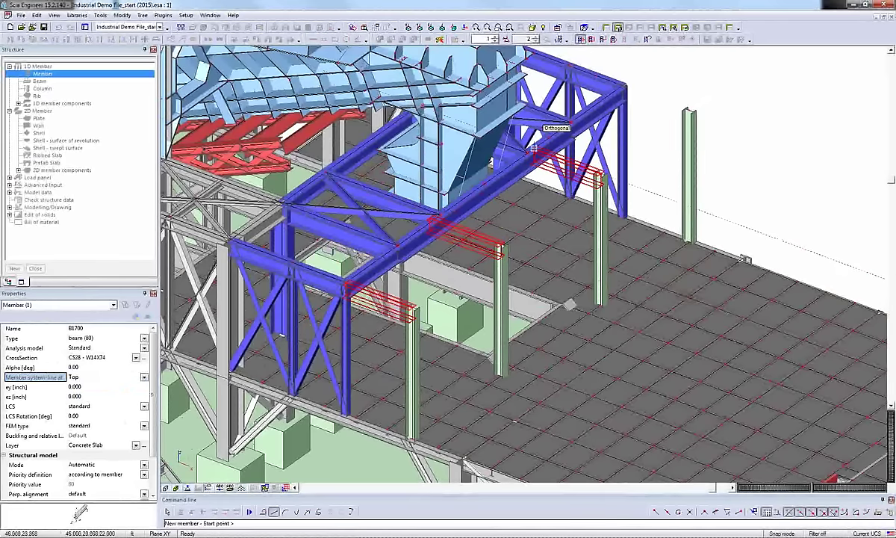
click(623, 85)
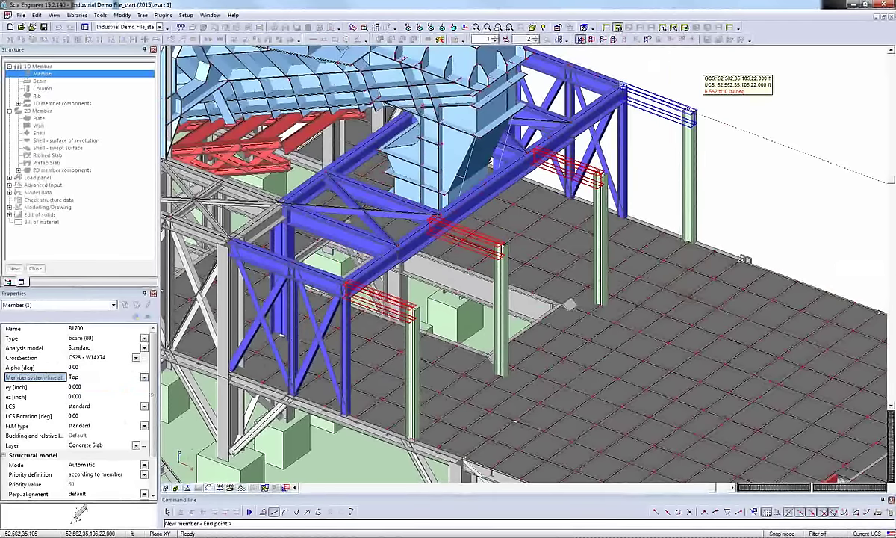
click(689, 111)
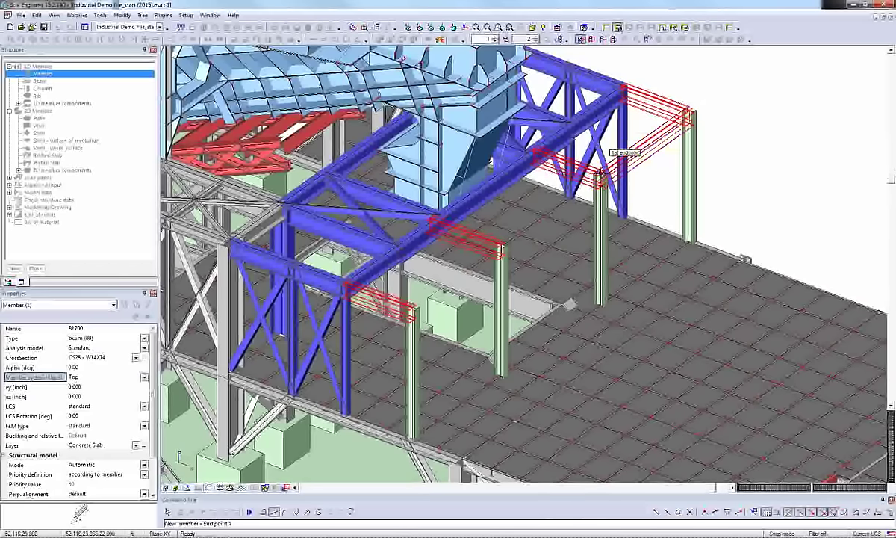
- Draw beams along the column row, joining the tops of the four columns from the far end to the near end
click(600, 173)
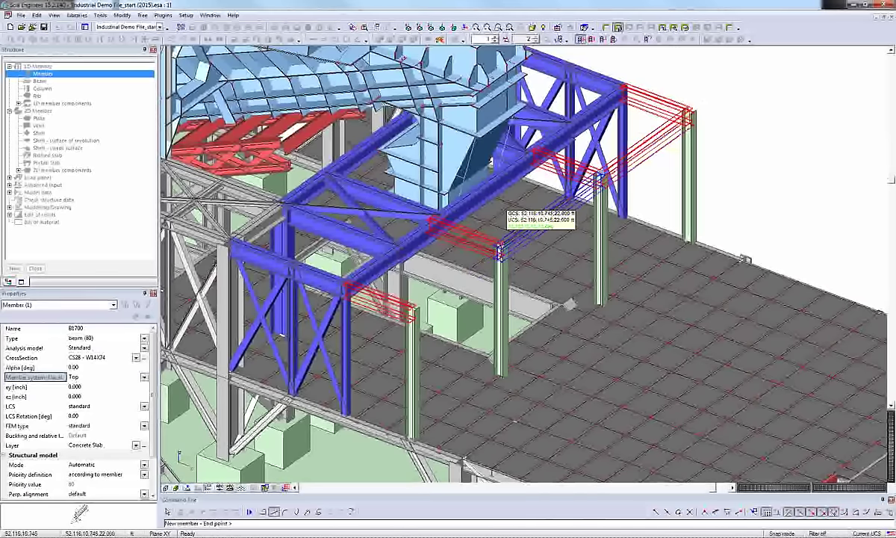
scroll(502, 249, up, 3)
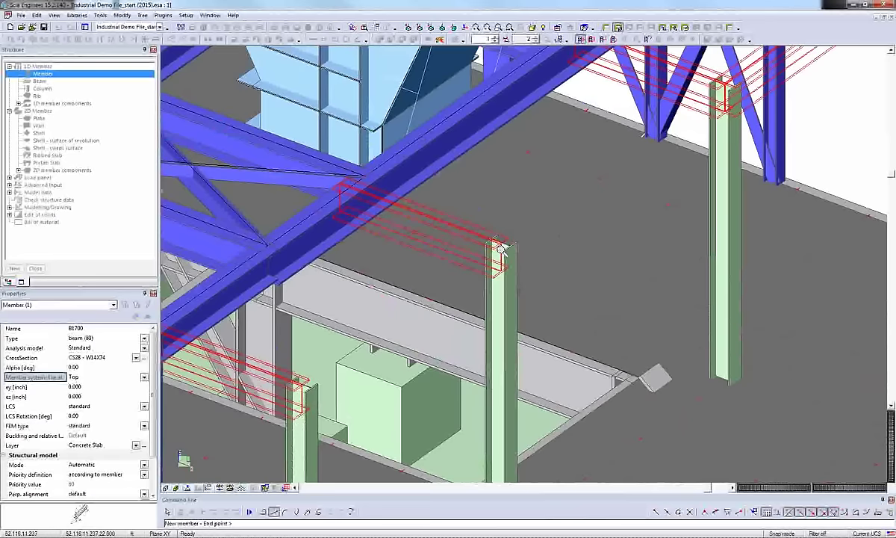
click(501, 246)
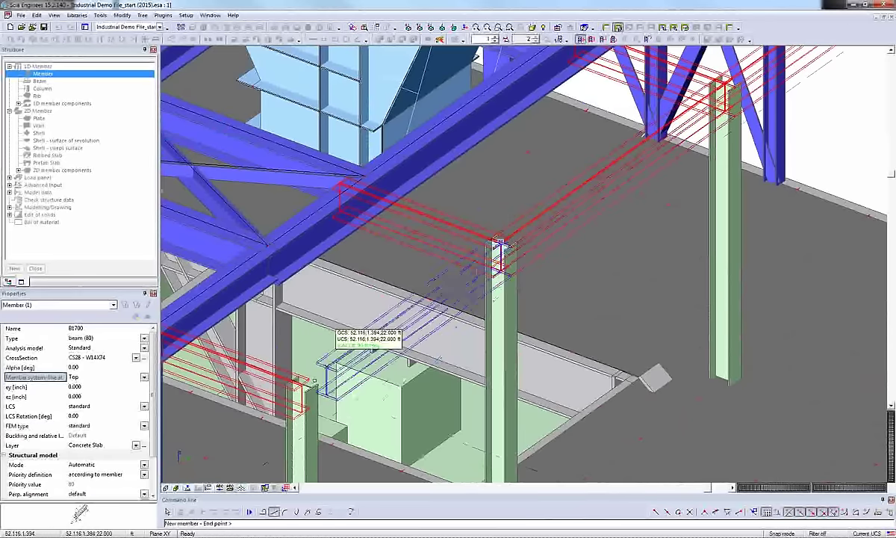
click(301, 379)
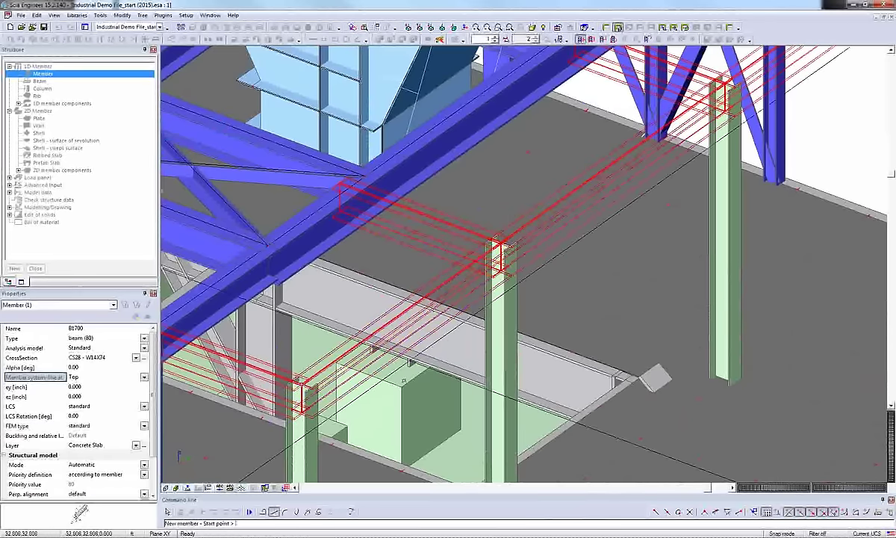
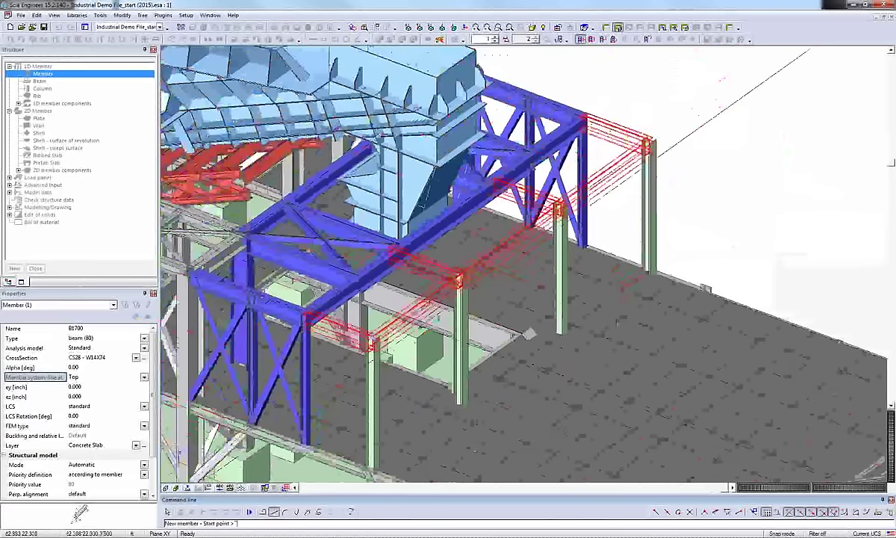
key(Escape)
key(Escape)
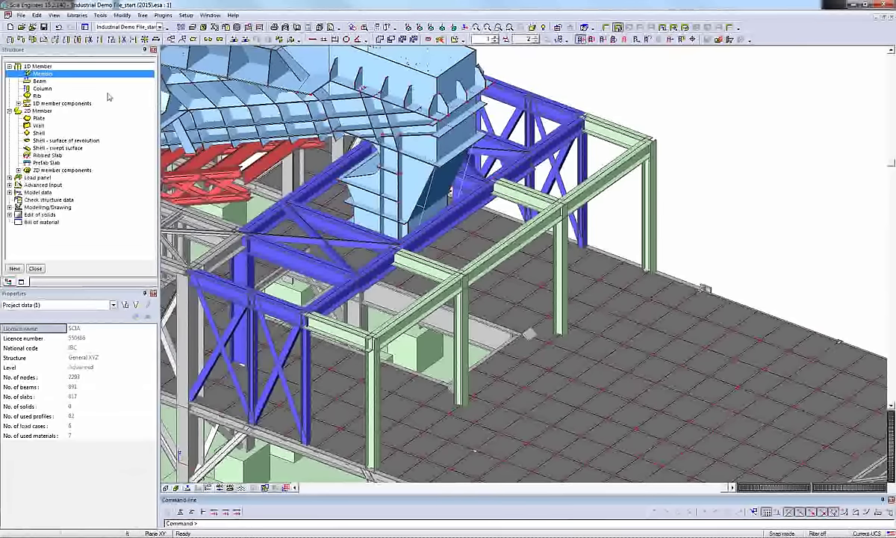
- Define a new member with the angle cross-section CS22 - L3X3X3/8
double_click(42, 74)
click(535, 202)
scroll(560, 290, down, 3)
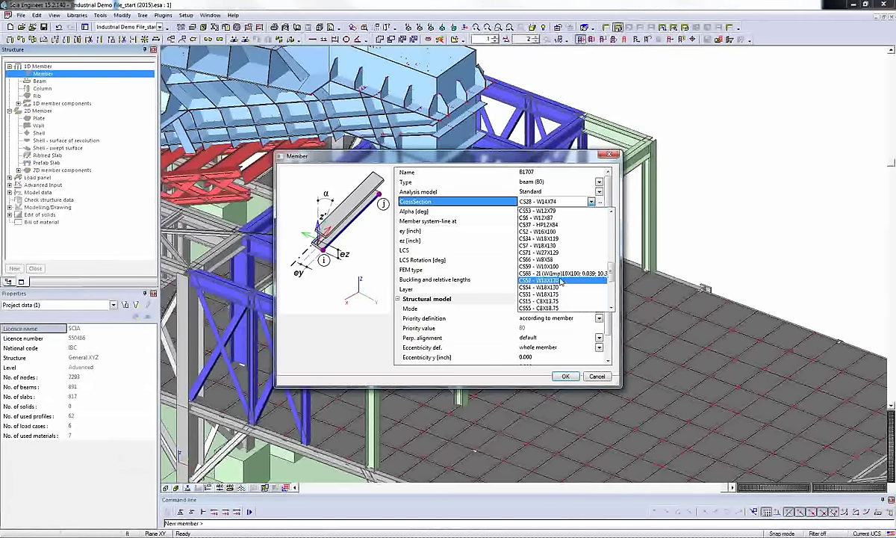
scroll(564, 280, down, 2)
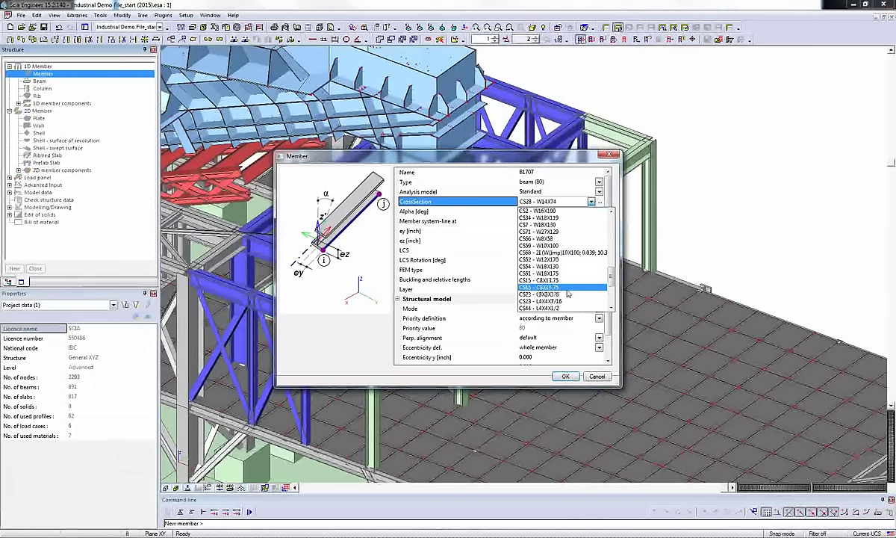
click(557, 287)
click(566, 376)
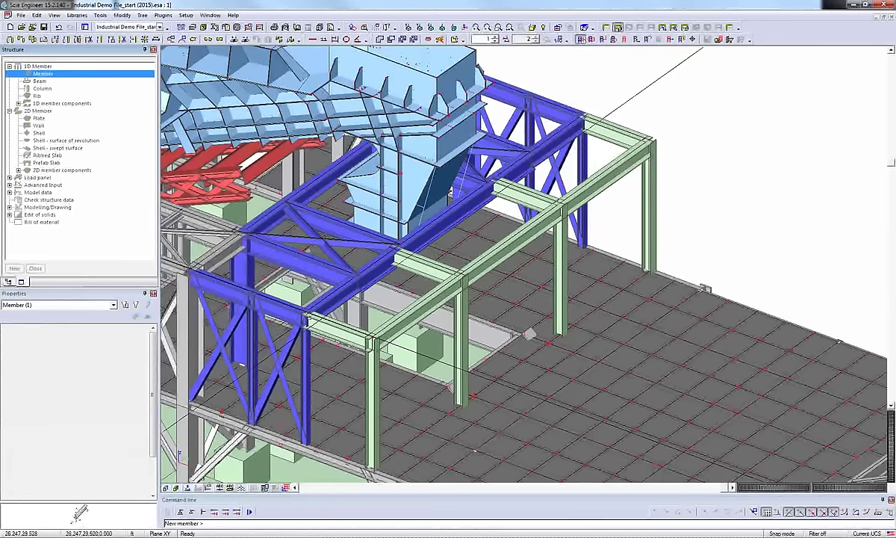
- Draw two crossing diagonal braces in the near end bay between the blue frame and the first new column
click(307, 314)
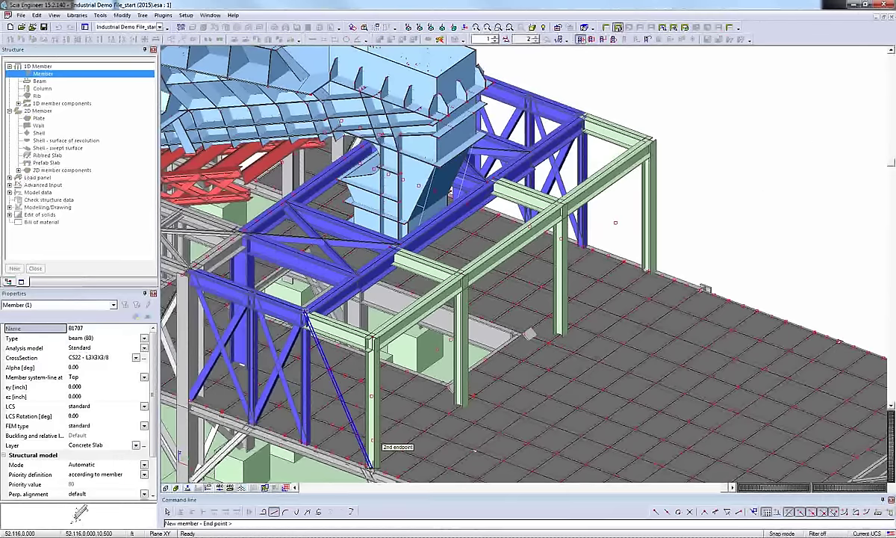
click(306, 442)
click(368, 341)
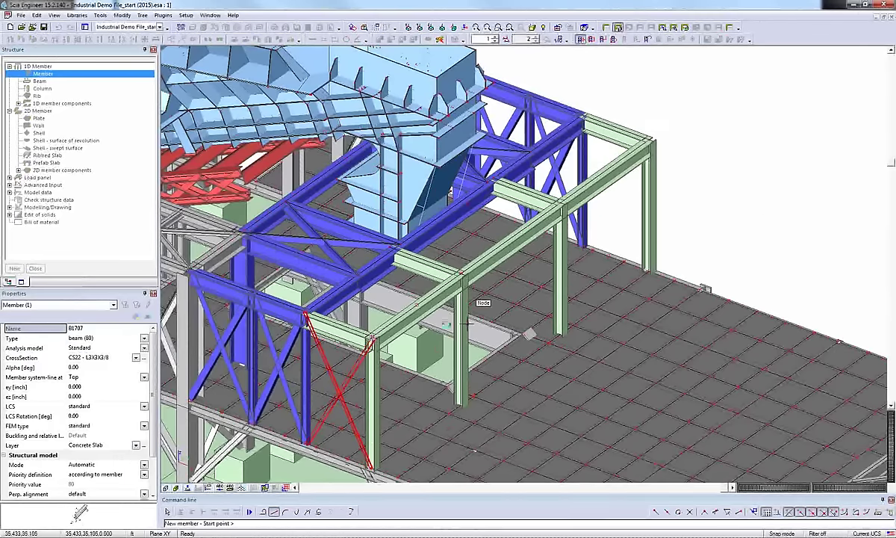
key(Escape)
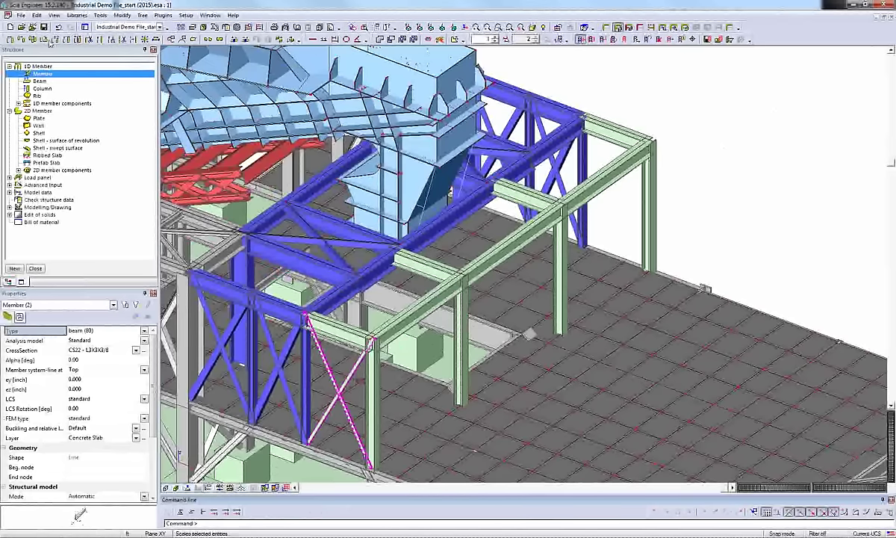
- Copy the two diagonal braces from the near end bay to the far end bay of the new frame
click(21, 39)
click(306, 317)
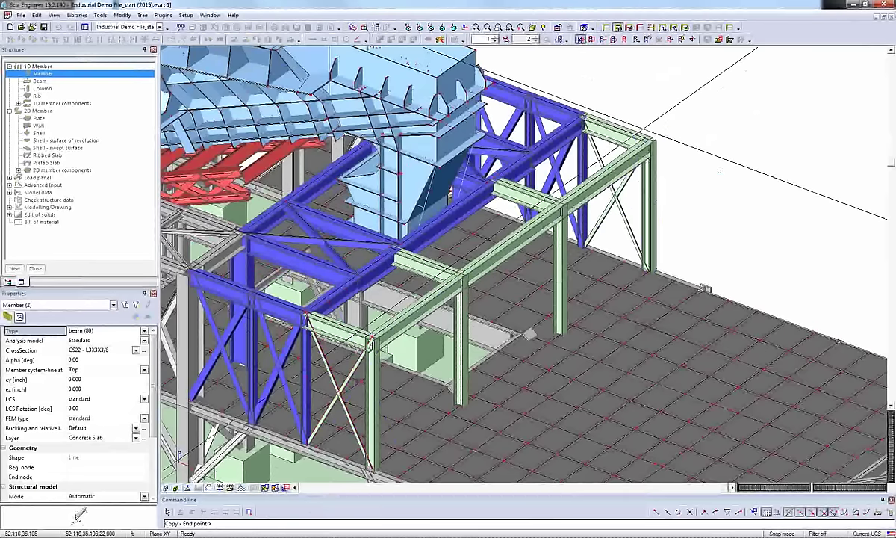
key(Escape)
key(Escape)
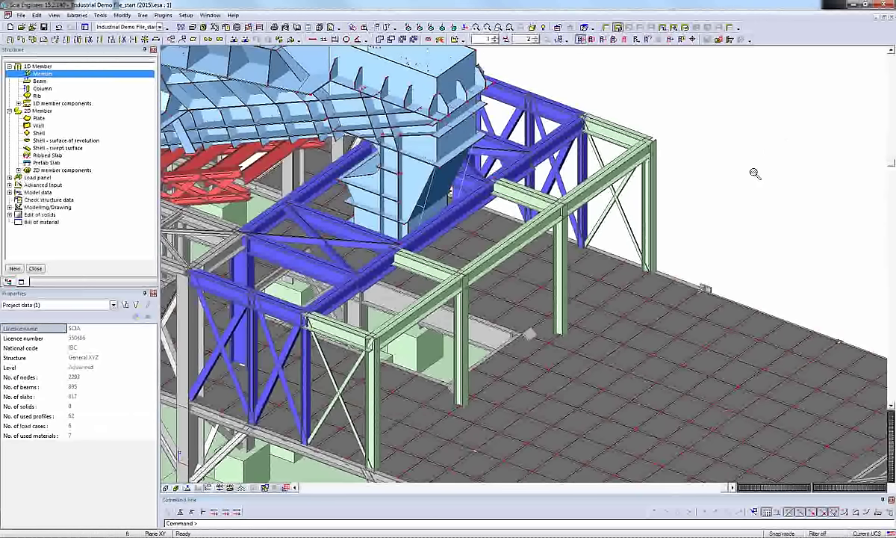
- Set the layer activity to the Chute selection so that only the chute is displayed
scroll(743, 182, down, 3)
scroll(646, 280, down, 2)
ctrl+right_drag(646, 280, 761, 228)
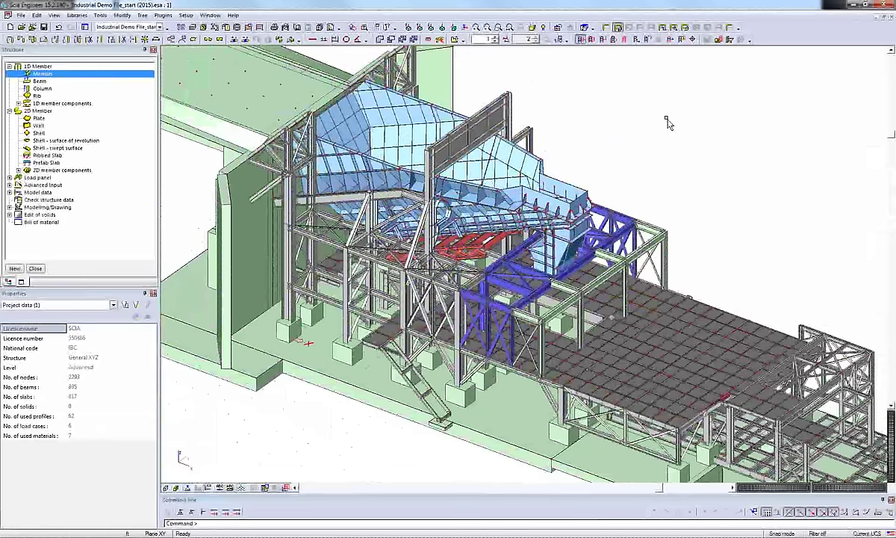
click(618, 27)
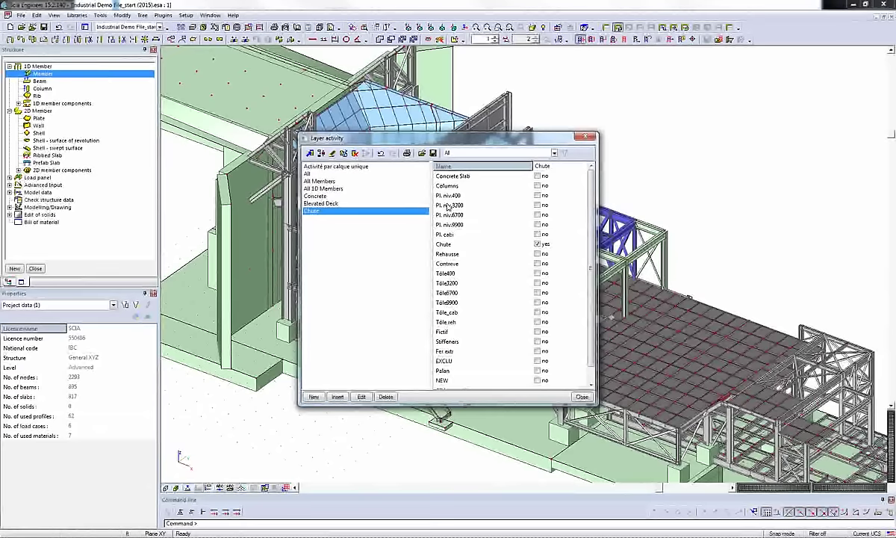
drag(397, 140, 490, 147)
click(715, 407)
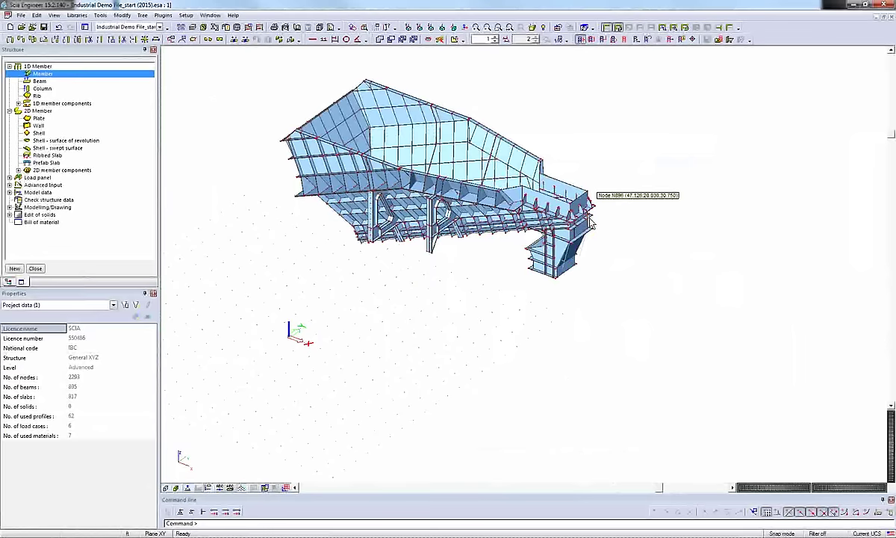
- Display the inactive members as faint outlines around the chute, and switch that display off again
click(682, 27)
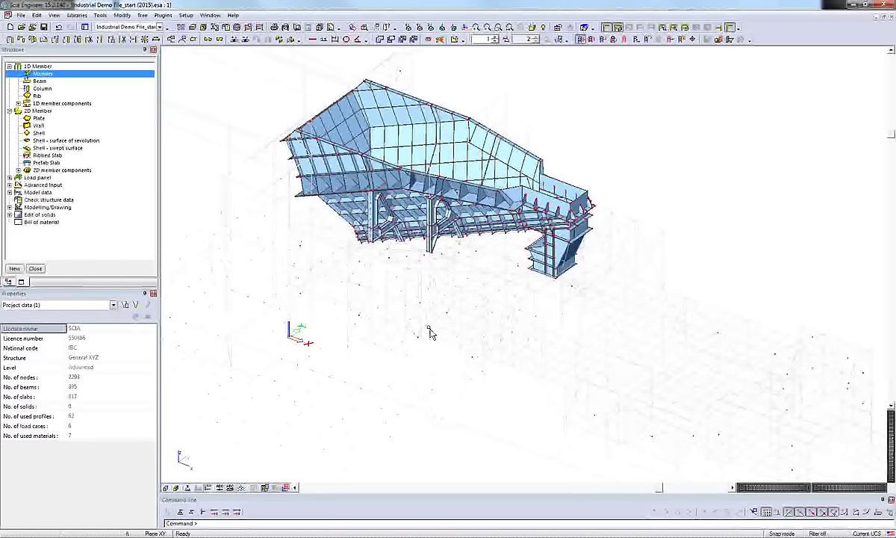
drag(763, 247, 672, 285)
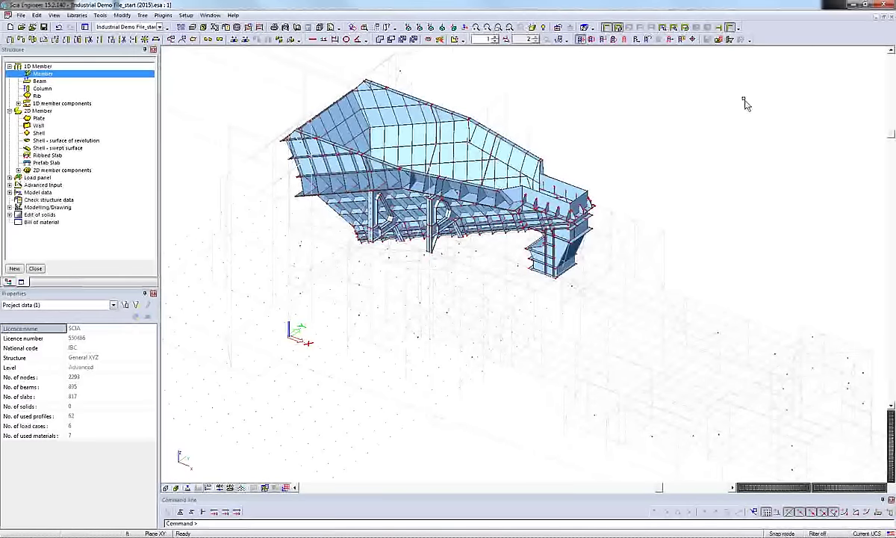
click(685, 28)
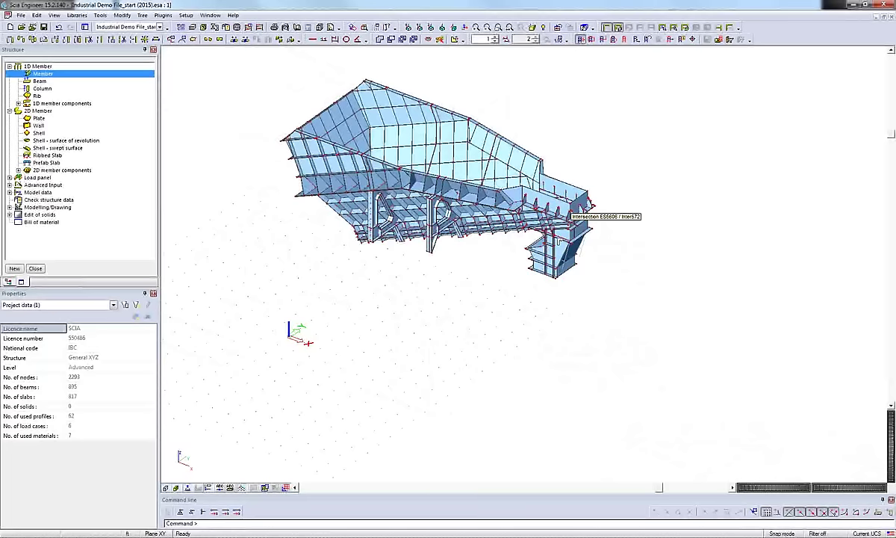
- Select all nodes sharing the X coordinate of the chute outlet's outer corner node and set their UCS X coordinate to 45.5 ft
ctrl+right_drag(571, 220, 542, 224)
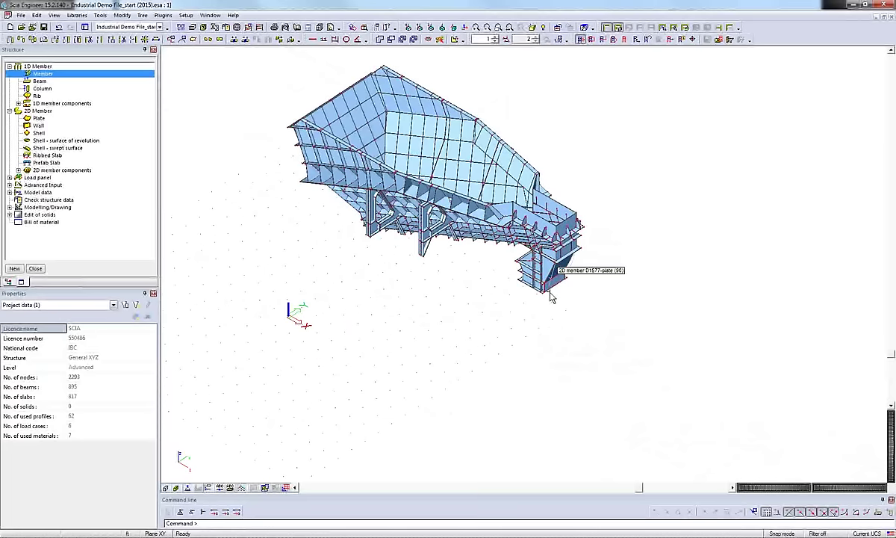
scroll(551, 299, up, 3)
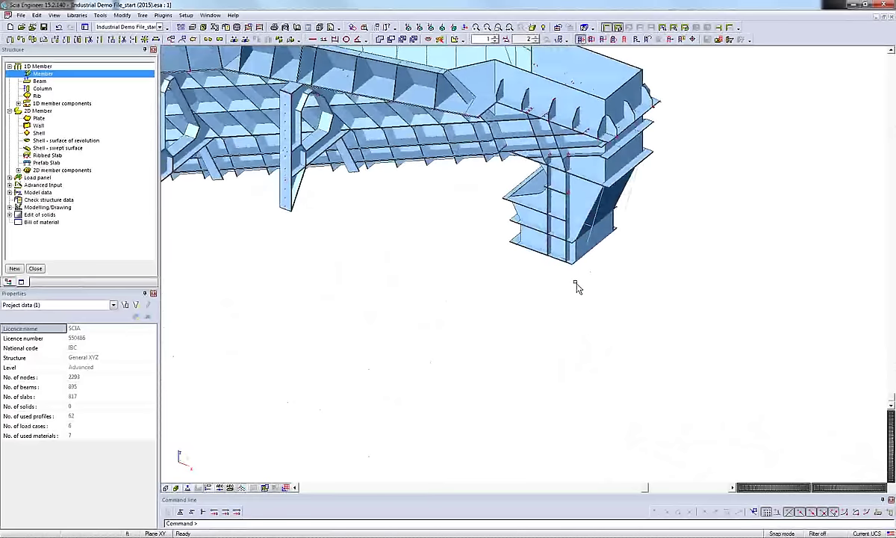
scroll(573, 286, up, 3)
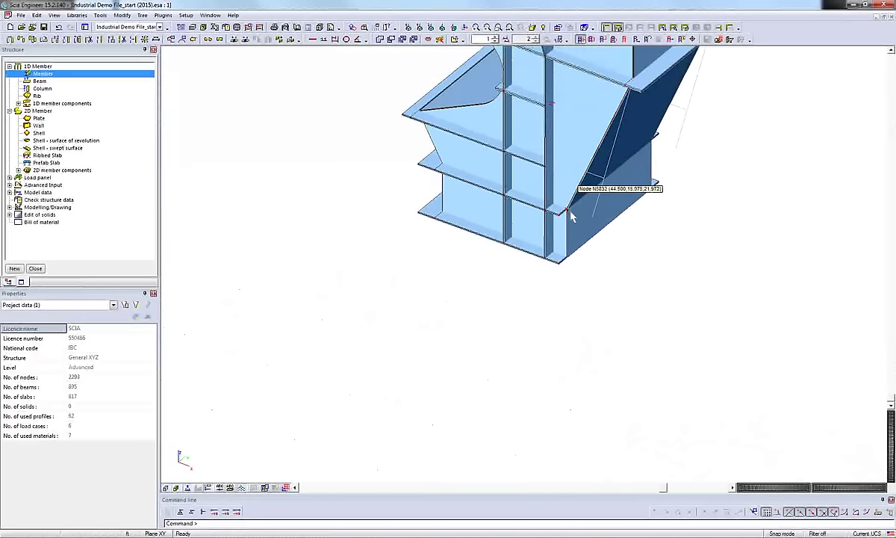
click(564, 211)
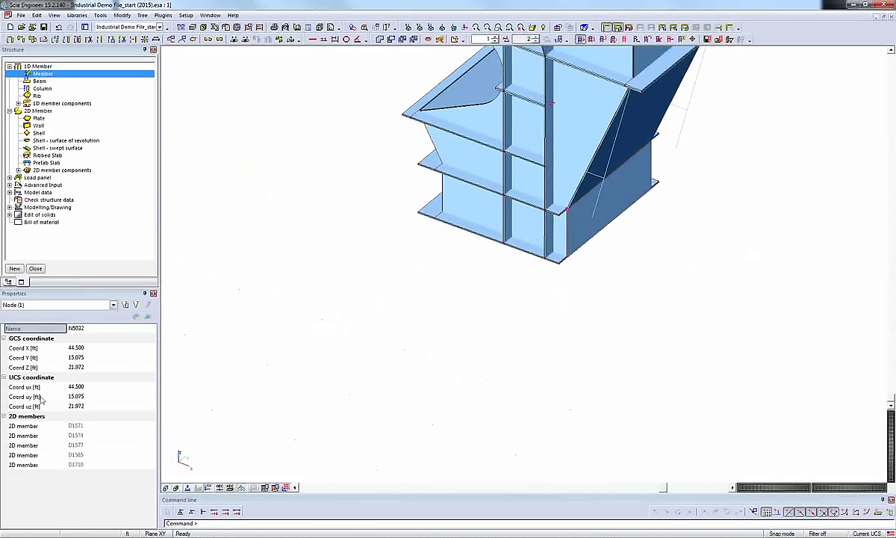
click(27, 347)
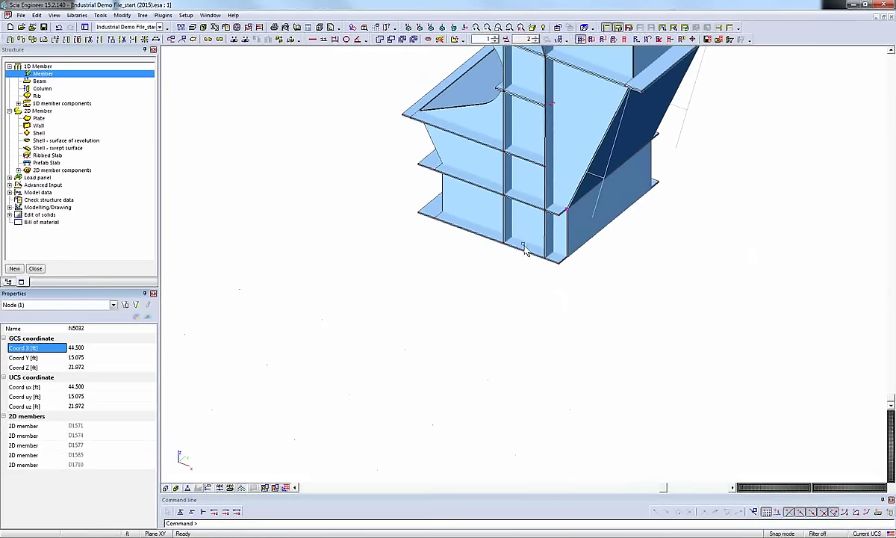
click(137, 307)
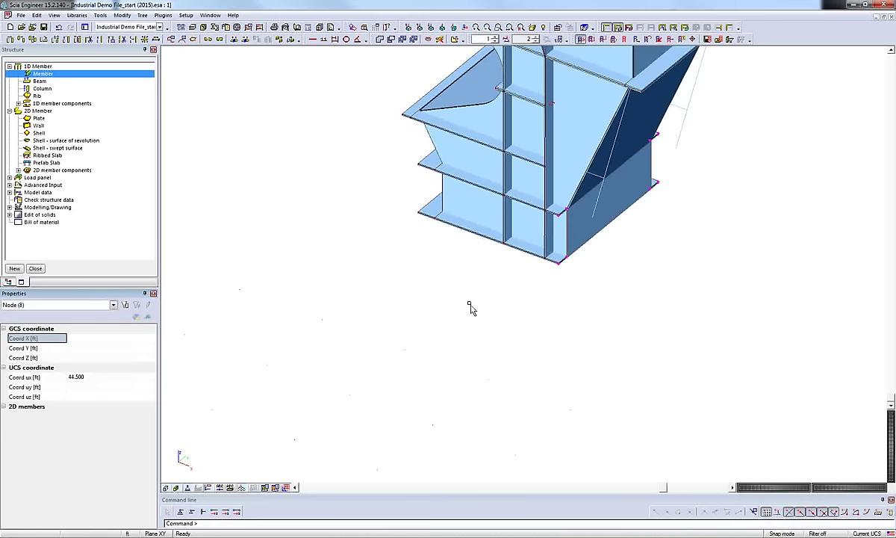
click(109, 377)
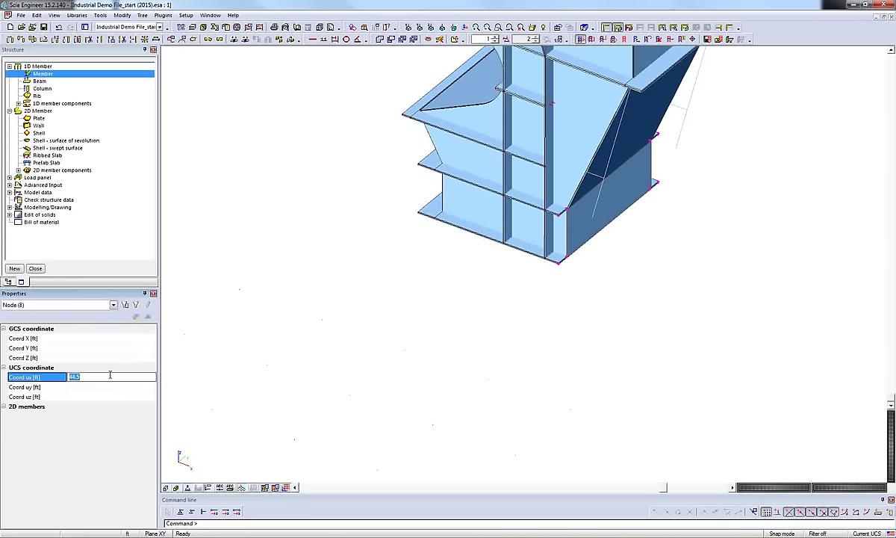
text(45)
key(Return)
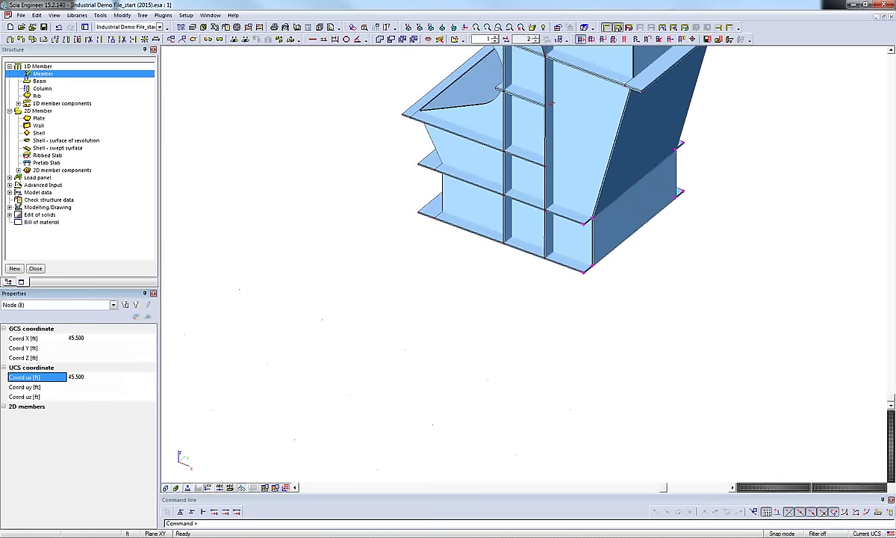
key(Escape)
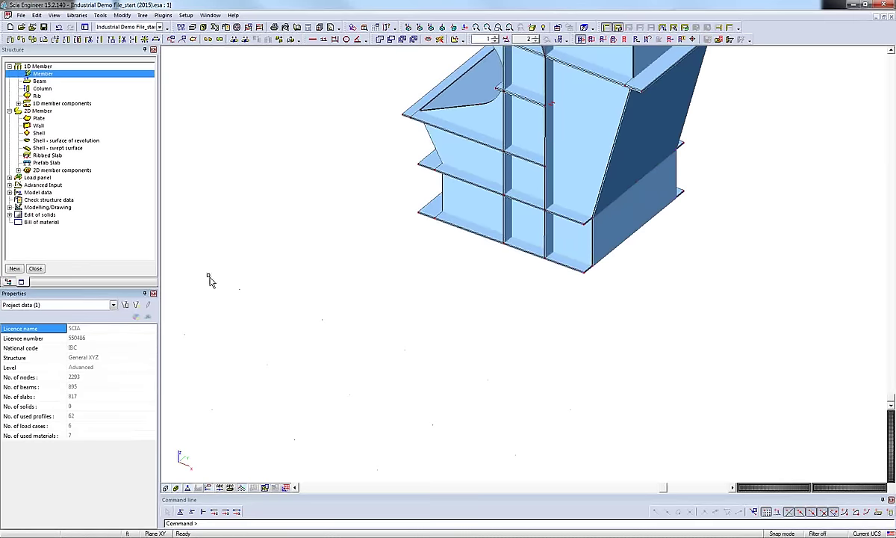
- Add a horizontal stiffener plate on the chute outlet's side, from the vertical stiffener to the sloped outer edge, continuing the existing horizontal stiffener
double_click(39, 119)
click(534, 357)
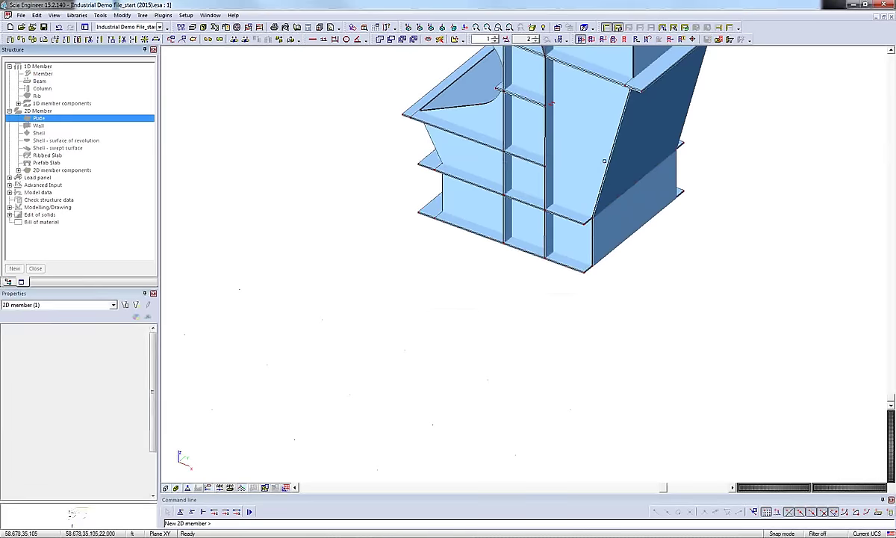
click(551, 159)
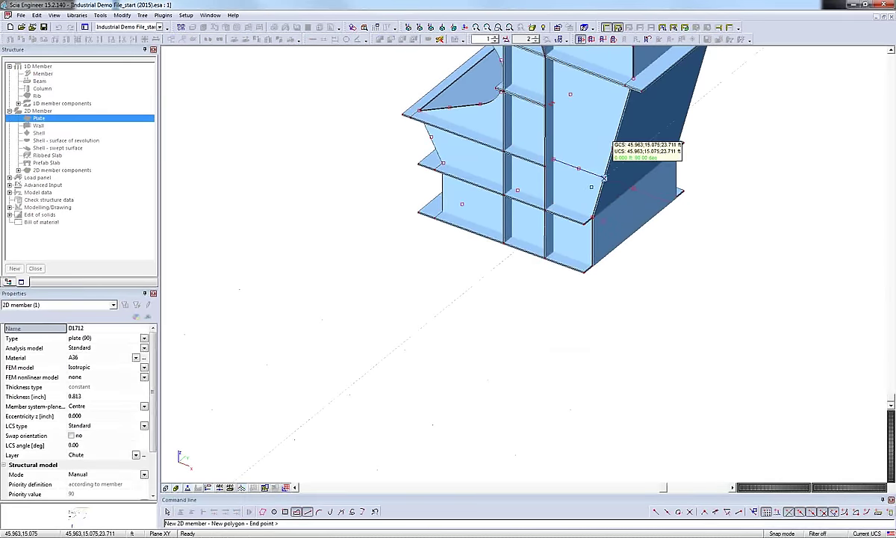
scroll(606, 176, up, 2)
click(609, 173)
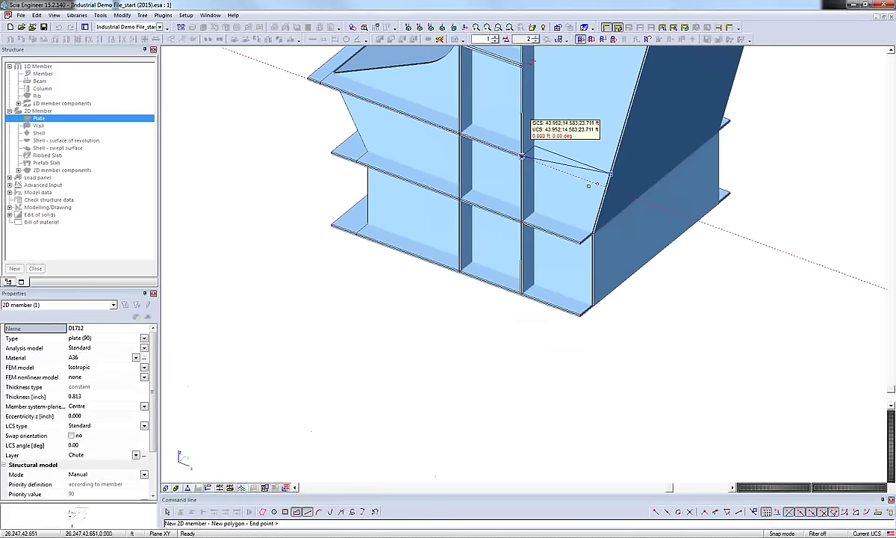
click(523, 157)
click(440, 283)
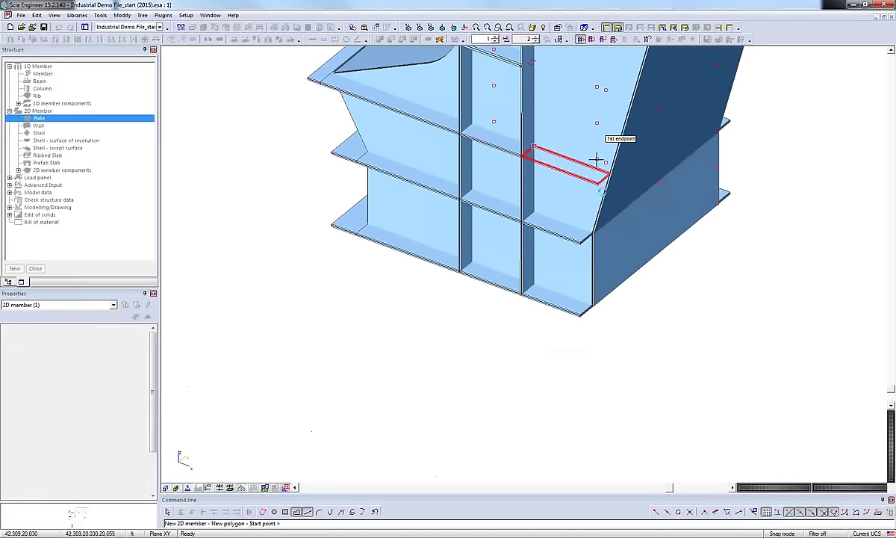
key(Escape)
key(Escape)
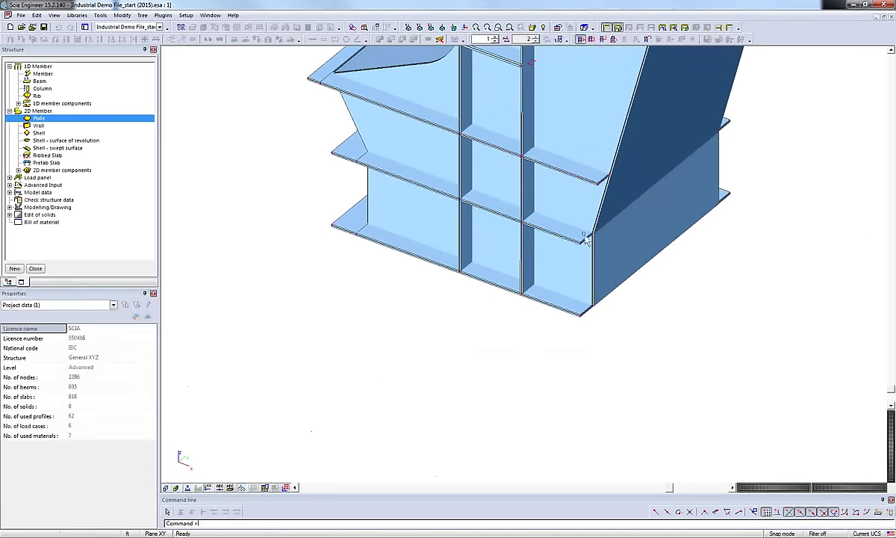
- Mirror the new stiffener plate to the opposite side of the chute outlet about its mid-plane, keeping the original
click(576, 176)
middle_drag(610, 186, 411, 267)
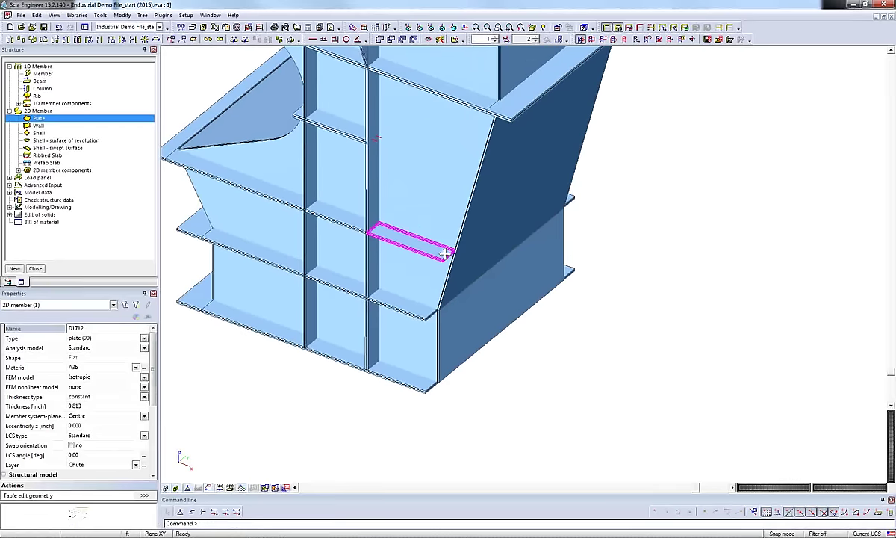
click(78, 40)
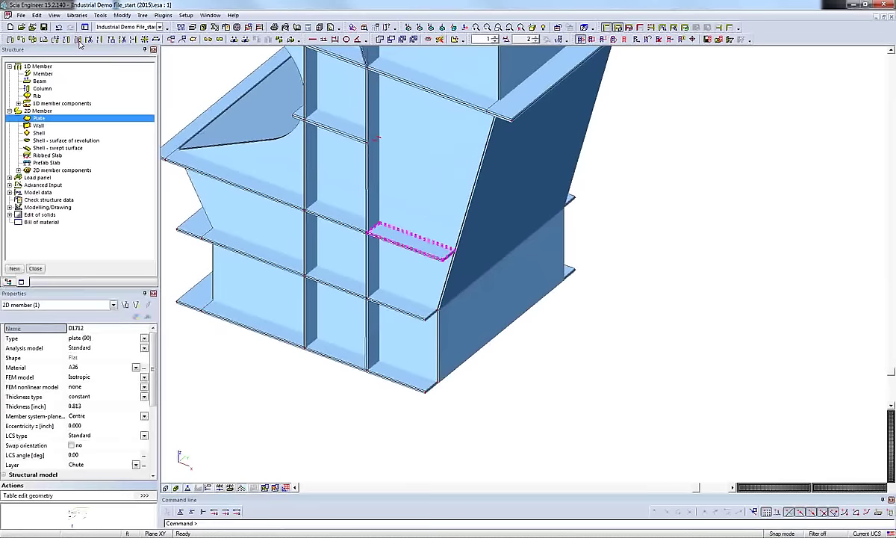
click(499, 329)
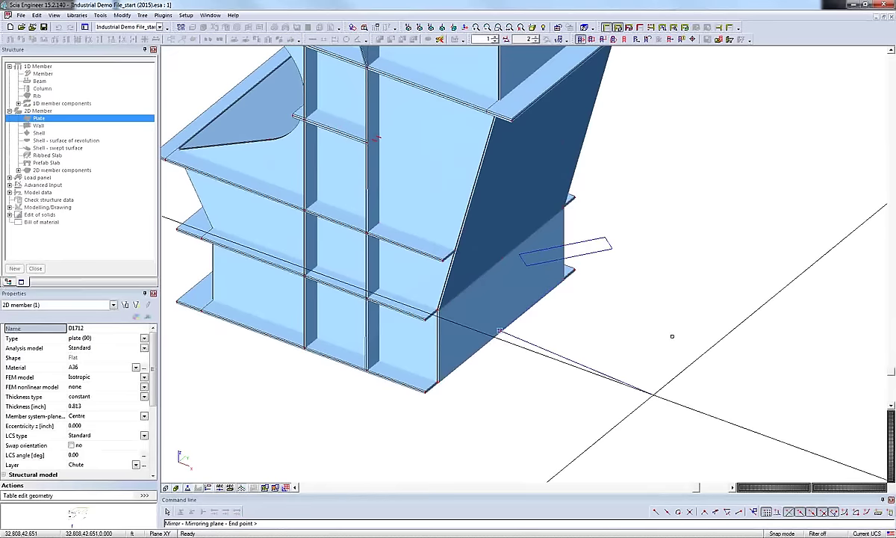
scroll(648, 321, down, 3)
ctrl+right_drag(647, 334, 494, 375)
ctrl+right_drag(493, 376, 428, 336)
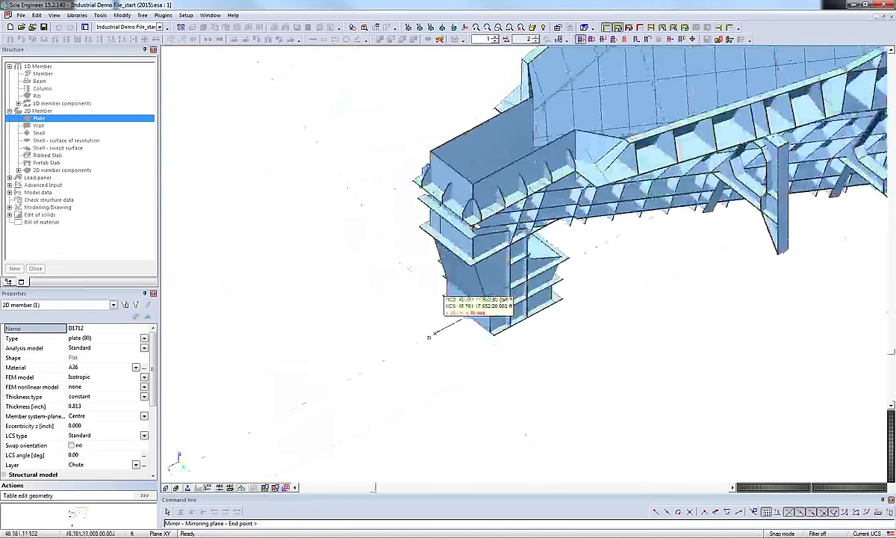
click(446, 333)
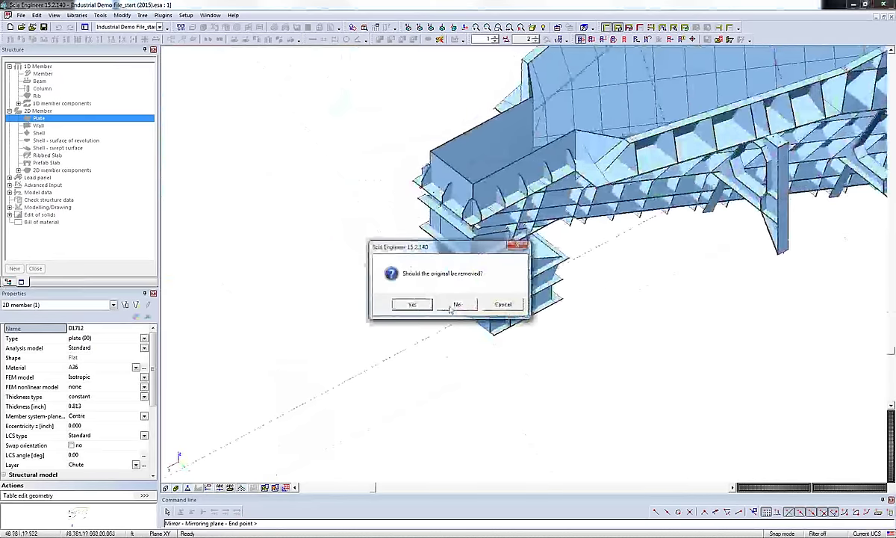
click(455, 303)
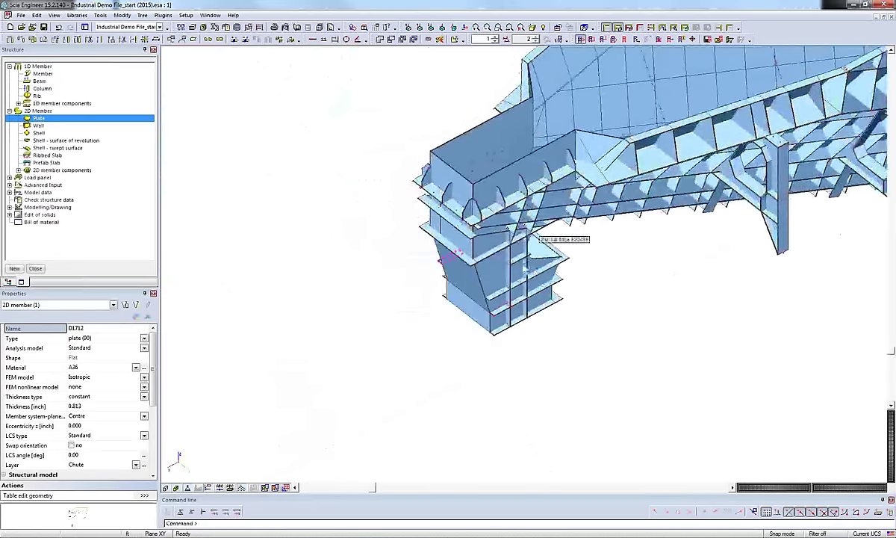
key(Escape)
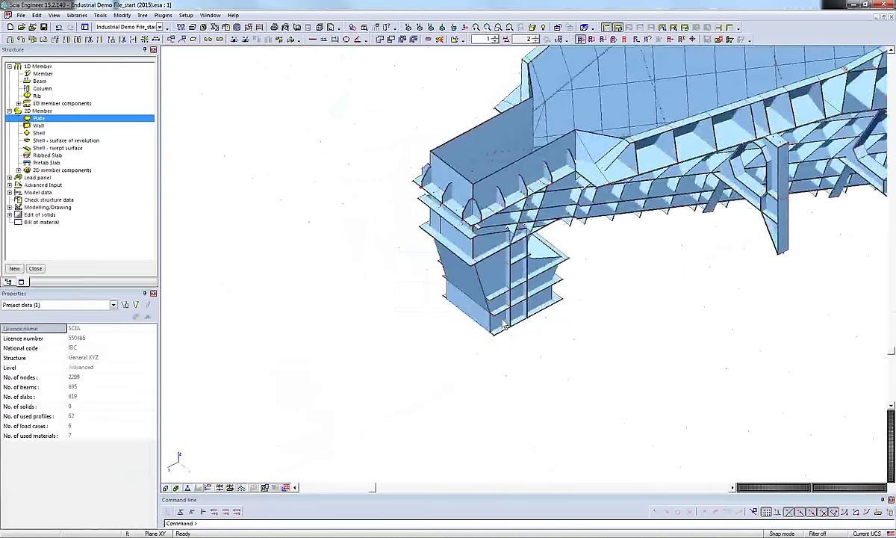
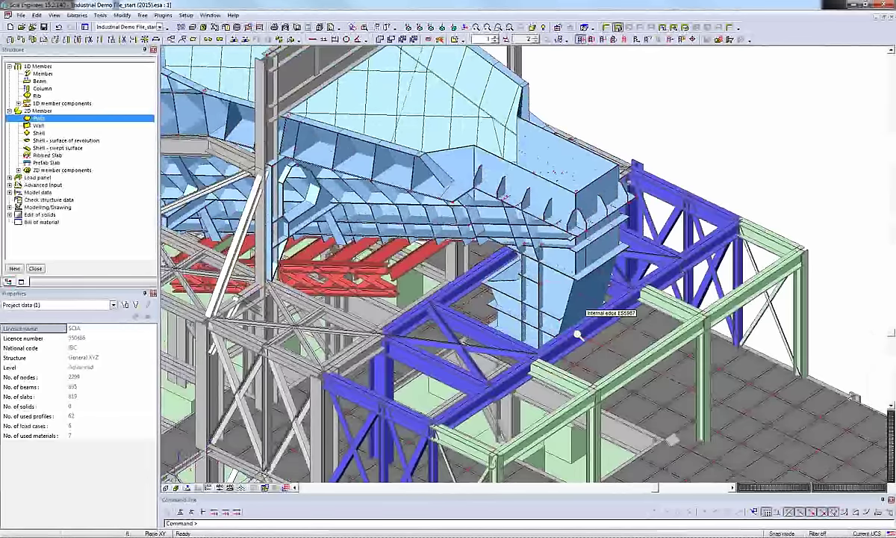
- Examine the full model around the chute outlet and check how it fits against the surrounding blue support frame
scroll(579, 339, up, 3)
scroll(579, 343, down, 3)
ctrl+right_drag(579, 343, 656, 258)
scroll(689, 412, up, 2)
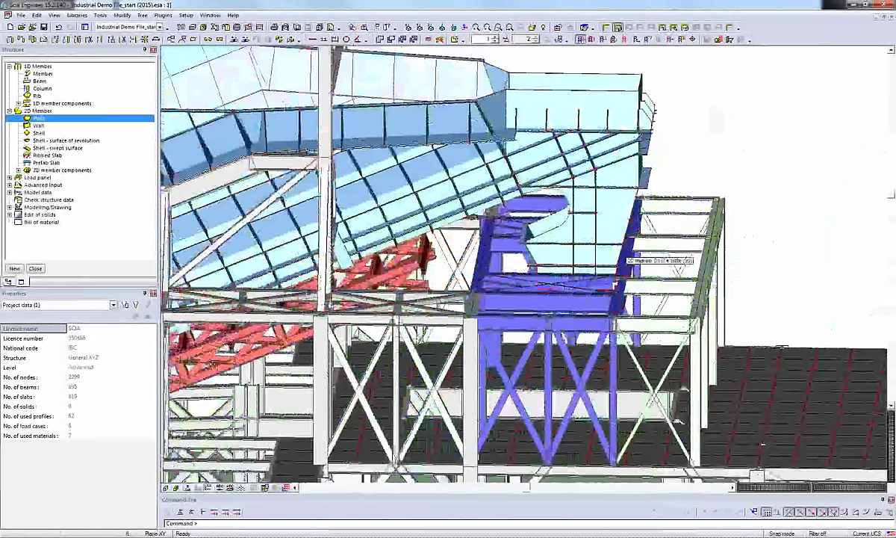
ctrl+right_drag(655, 258, 594, 345)
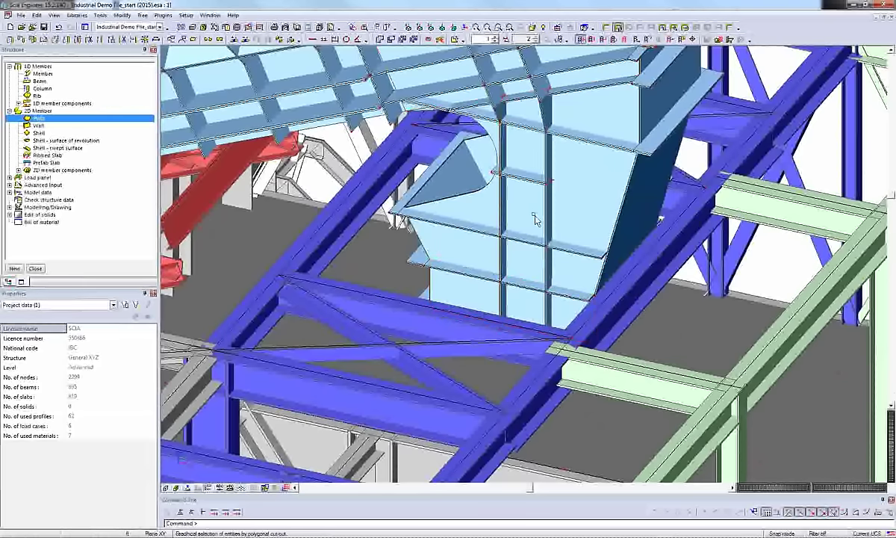
scroll(534, 218, down, 2)
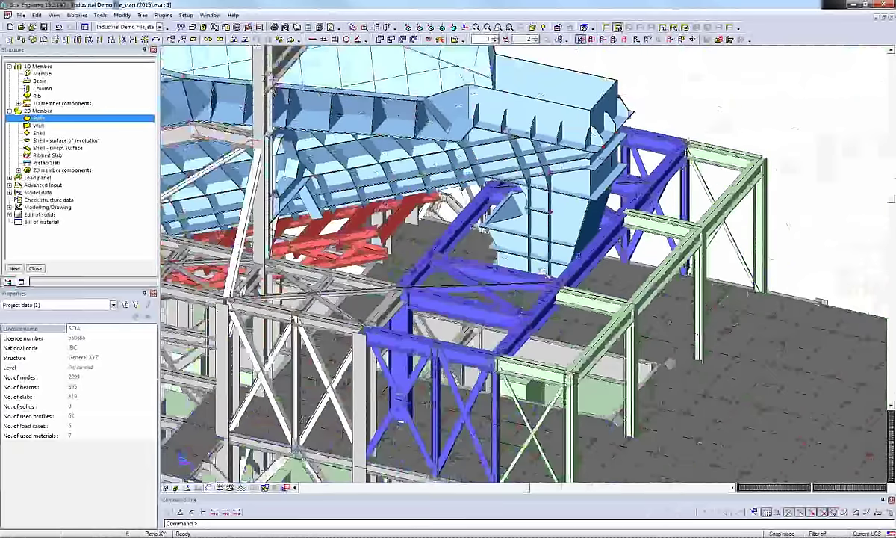
ctrl+right_drag(532, 297, 531, 348)
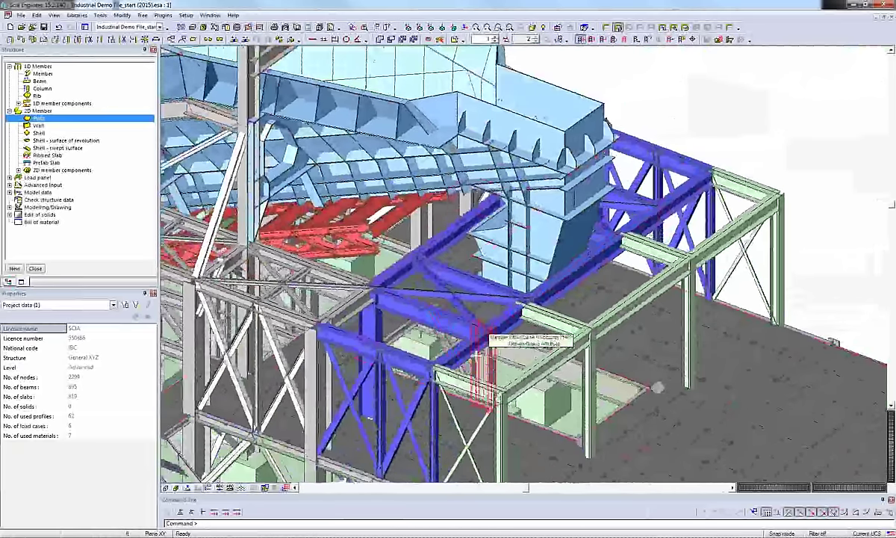
shift+right_drag(463, 328, 452, 284)
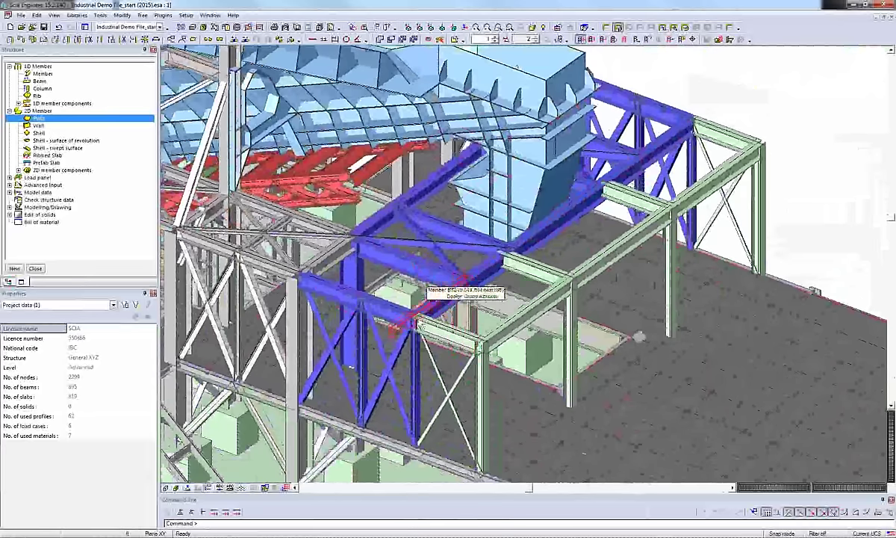
- Select all nodes sharing the X coordinate of the blue frame's outer corner node and set their UCS X coordinate to 47 ft
click(392, 298)
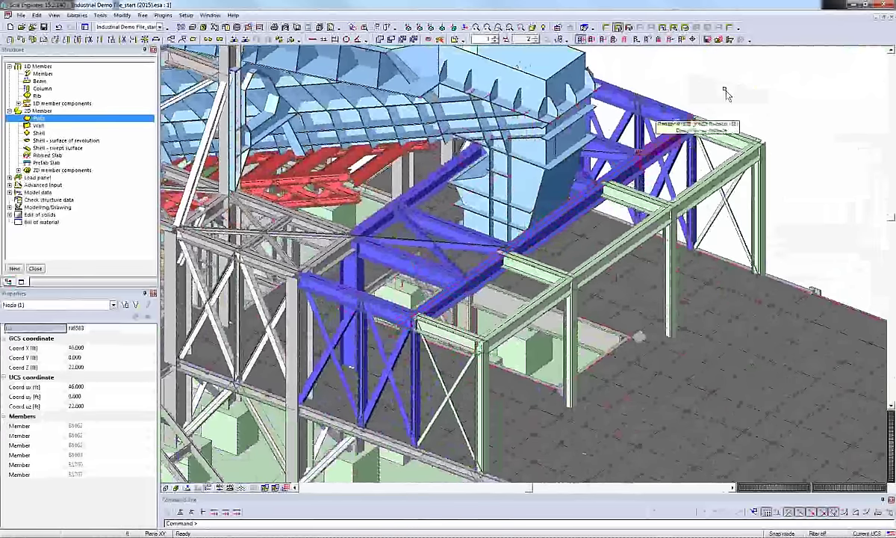
click(59, 357)
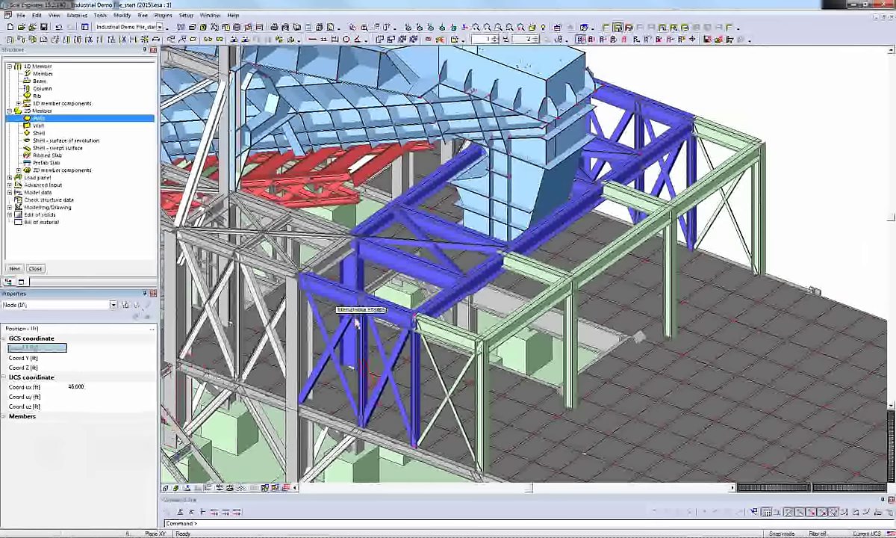
click(100, 350)
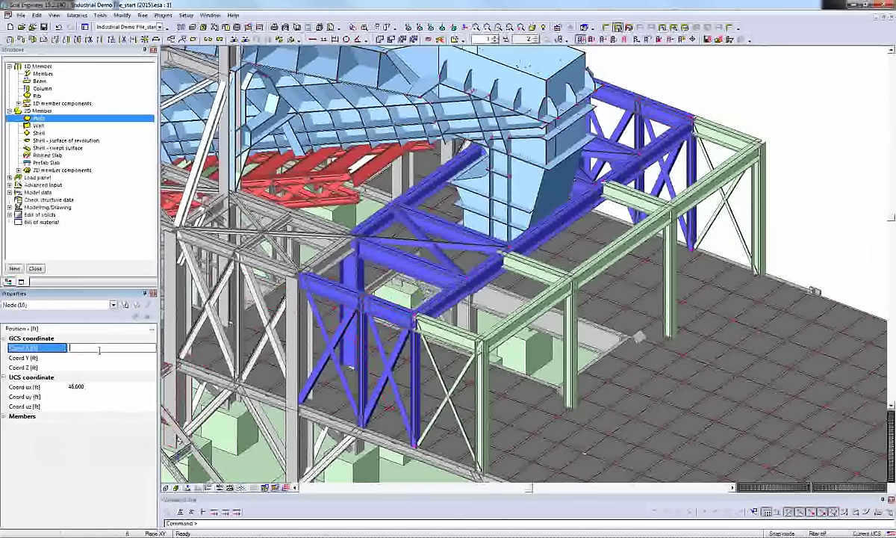
click(78, 387)
text(47)
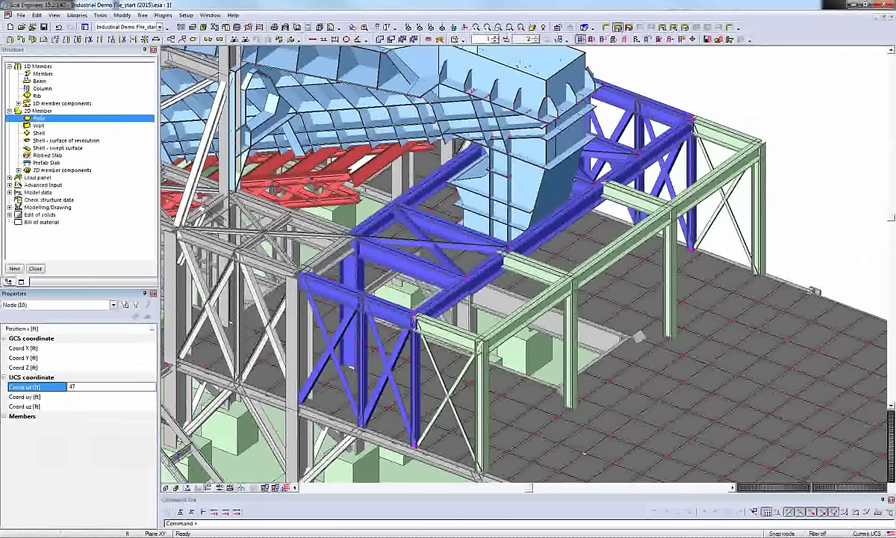
key(Return)
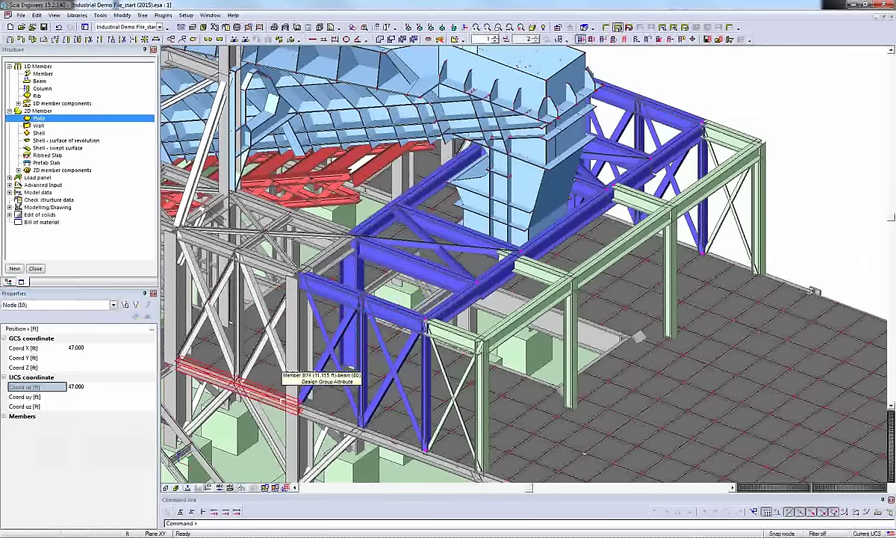
- Add an L-shaped plate 0.25 inch thick on the Chute layer, spanning the top corners of the blue and green frames beside the chute outlet
ctrl+right_drag(277, 367, 288, 393)
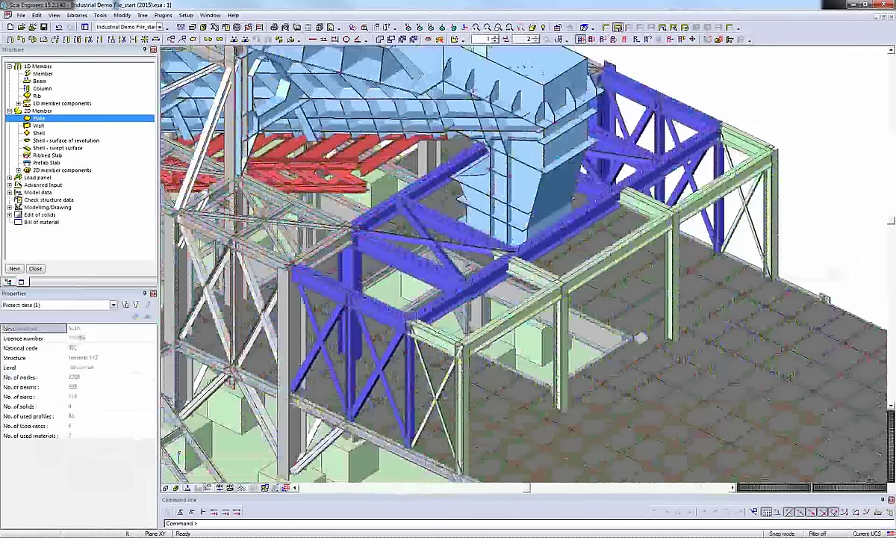
double_click(63, 117)
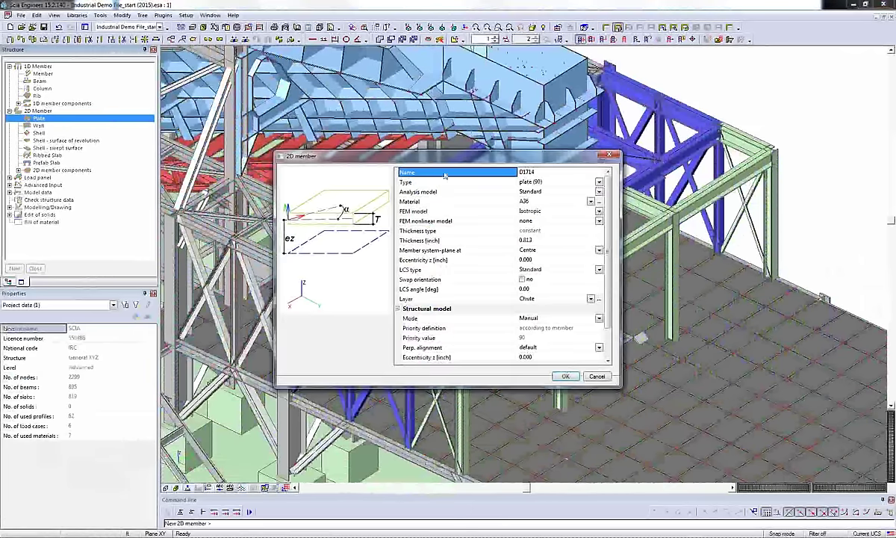
click(526, 240)
click(522, 240)
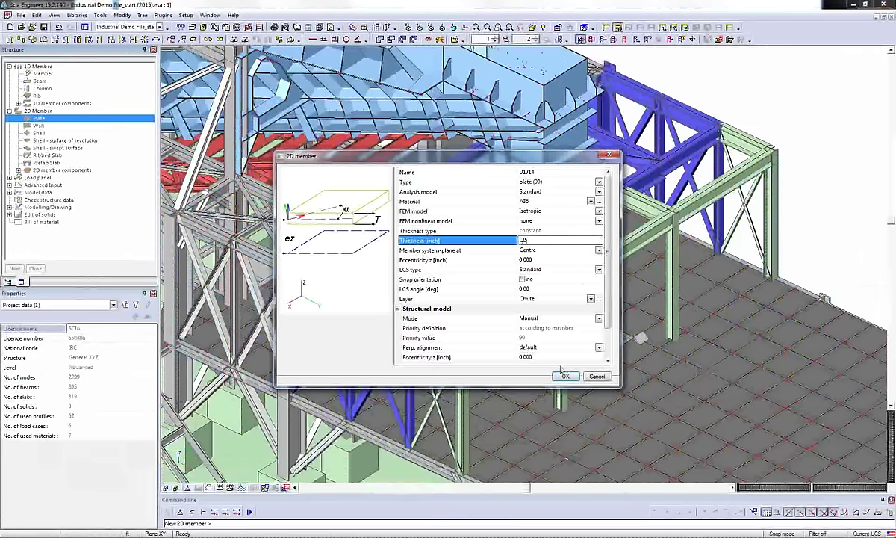
click(565, 376)
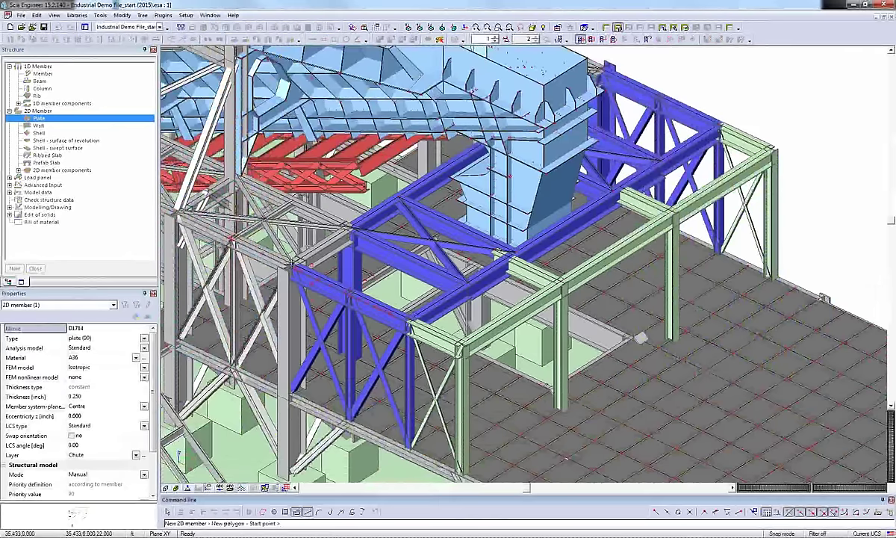
click(292, 262)
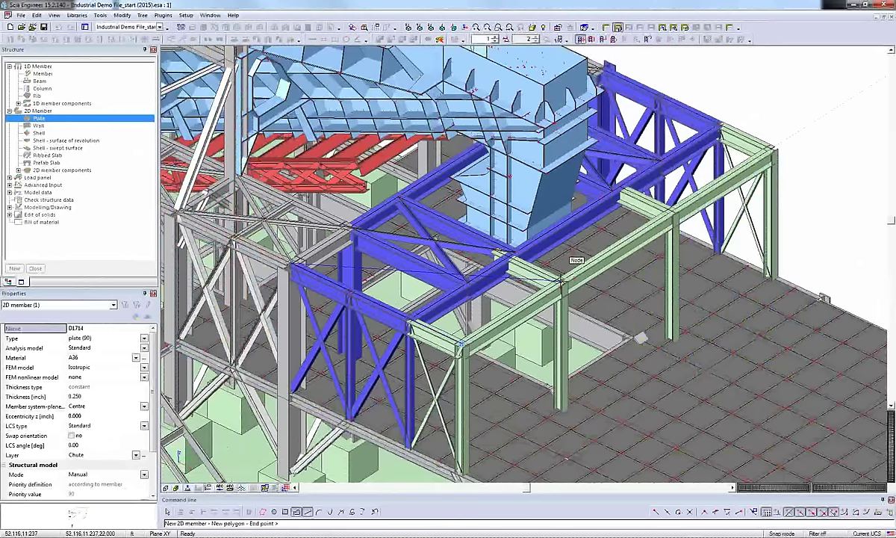
click(560, 280)
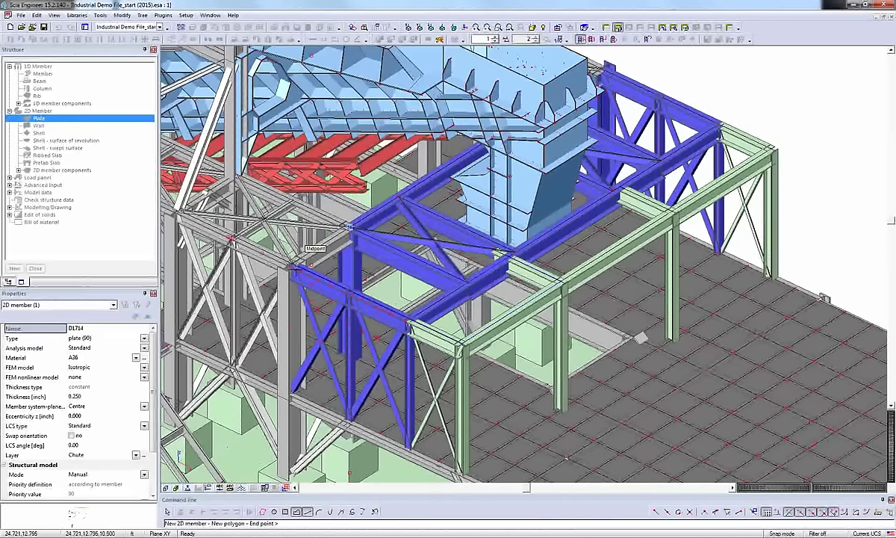
click(350, 226)
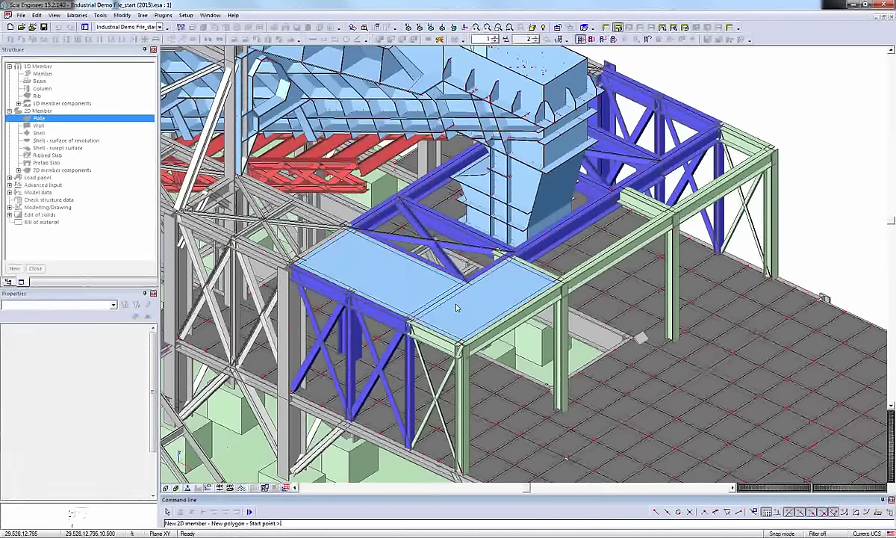
key(Escape)
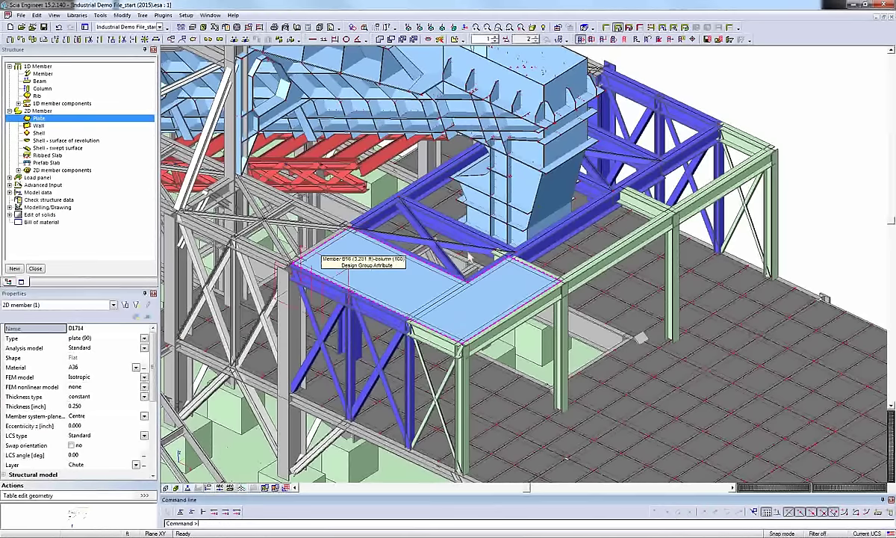
- Show only the Chute layer through layer activity and clear the selection of the new plate
click(619, 28)
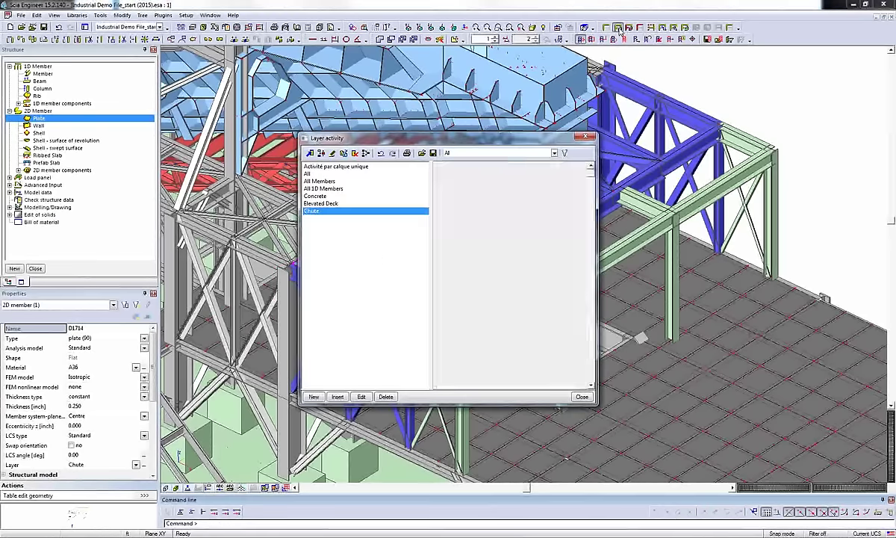
click(582, 397)
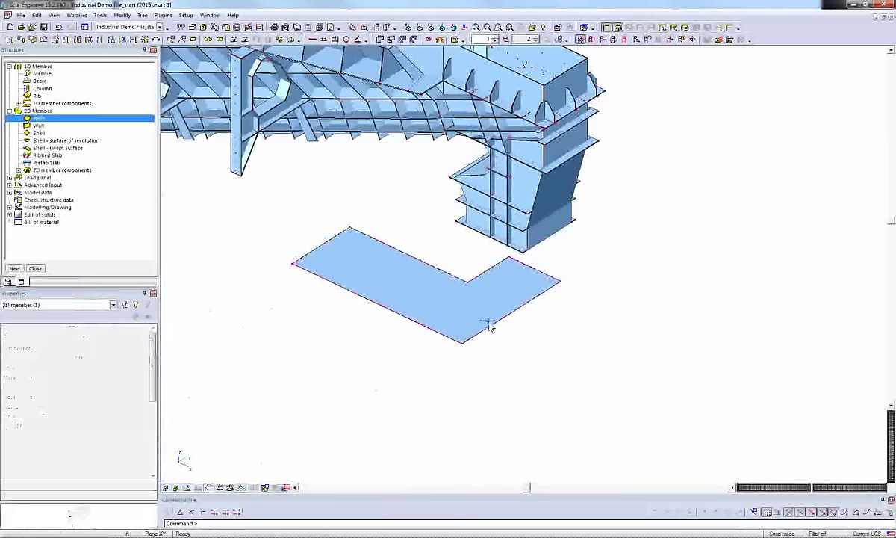
key(Delete)
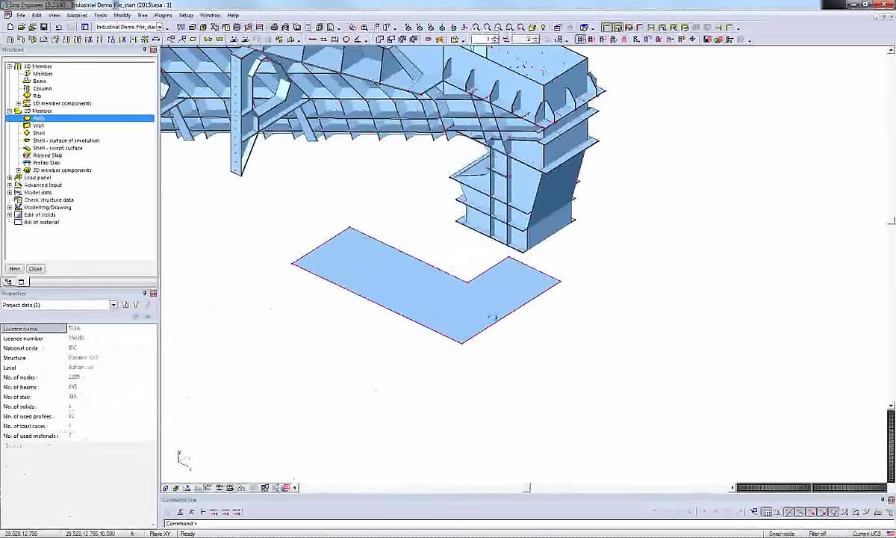
- Switch to load input and make VAR2 - full chute the active load case
ctrl+right_drag(538, 276, 509, 323)
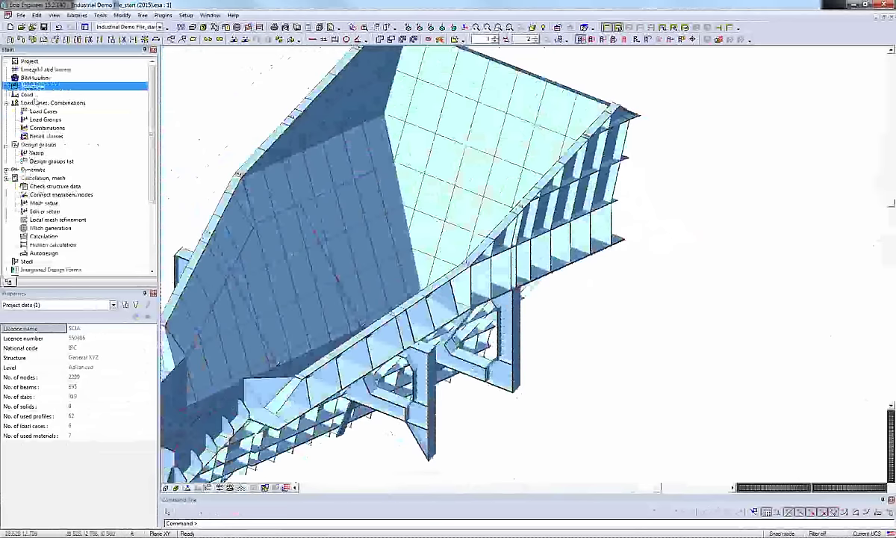
click(68, 65)
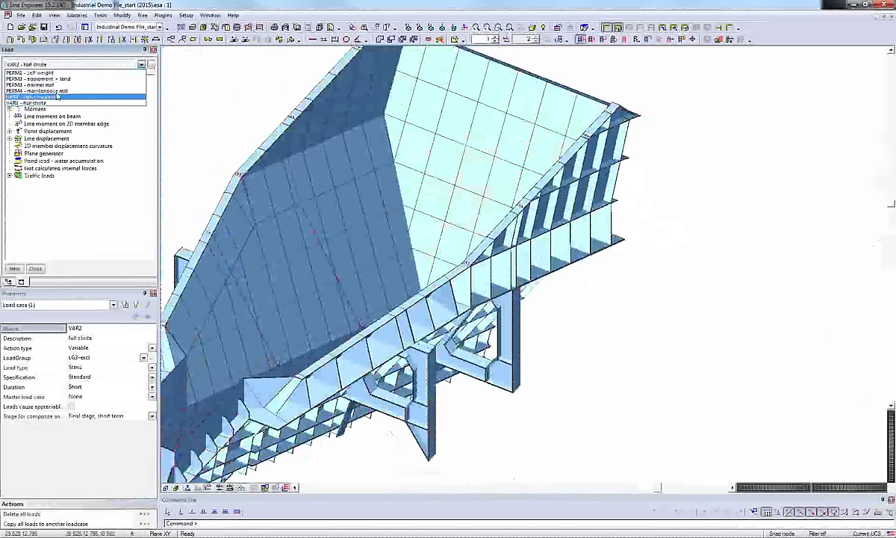
click(49, 150)
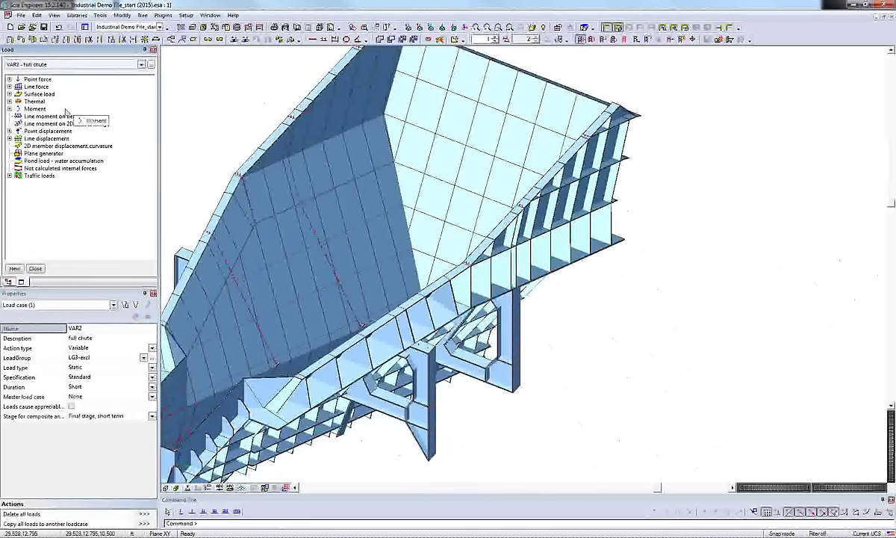
click(34, 101)
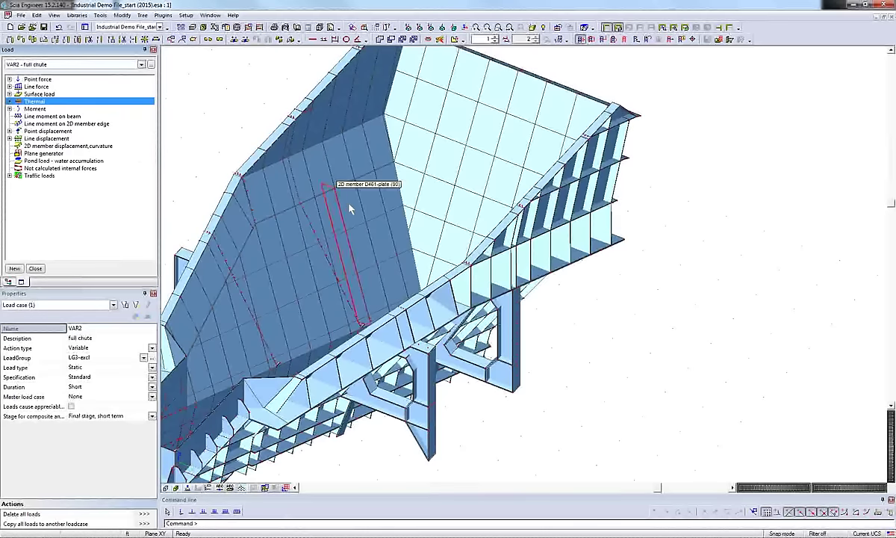
- Align the UCS with the local coordinate system of the chute's sloped end plate
ctrl+right_drag(392, 230, 416, 293)
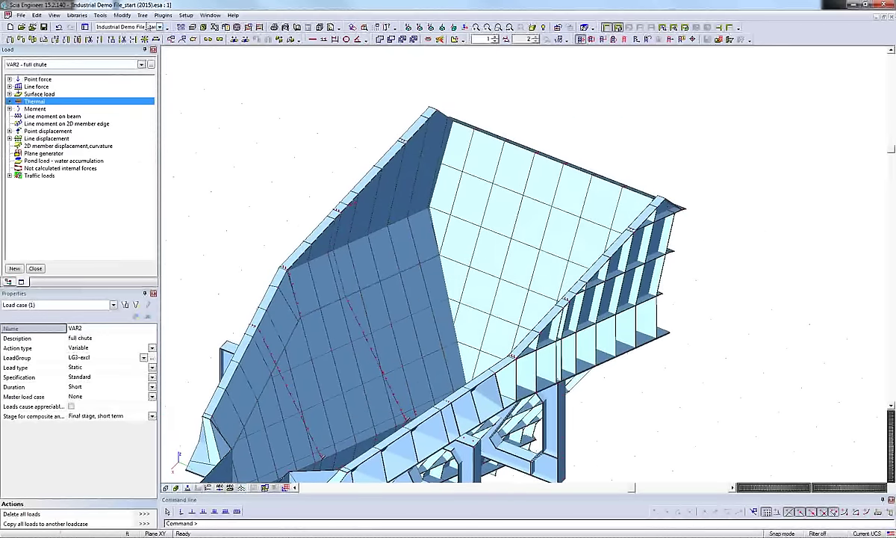
click(100, 15)
mouse_move(118, 46)
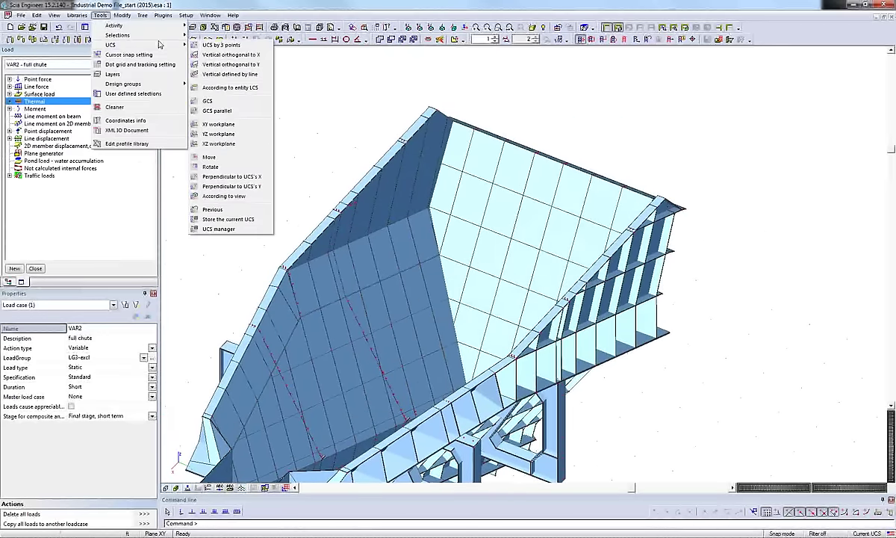
click(217, 85)
click(452, 122)
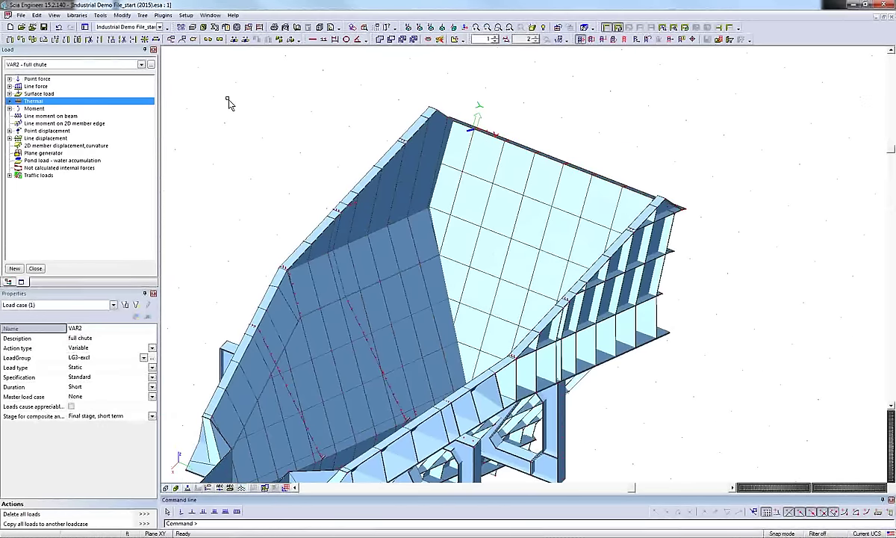
- Configure a free surface force with Dir Y distribution, q1 of -300 and q2 of -100 lbf/ft^2
click(9, 94)
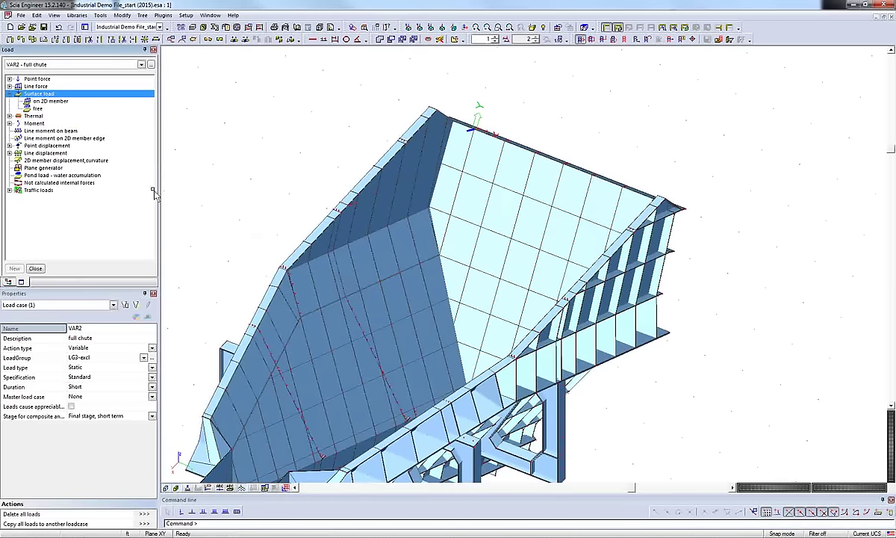
click(36, 102)
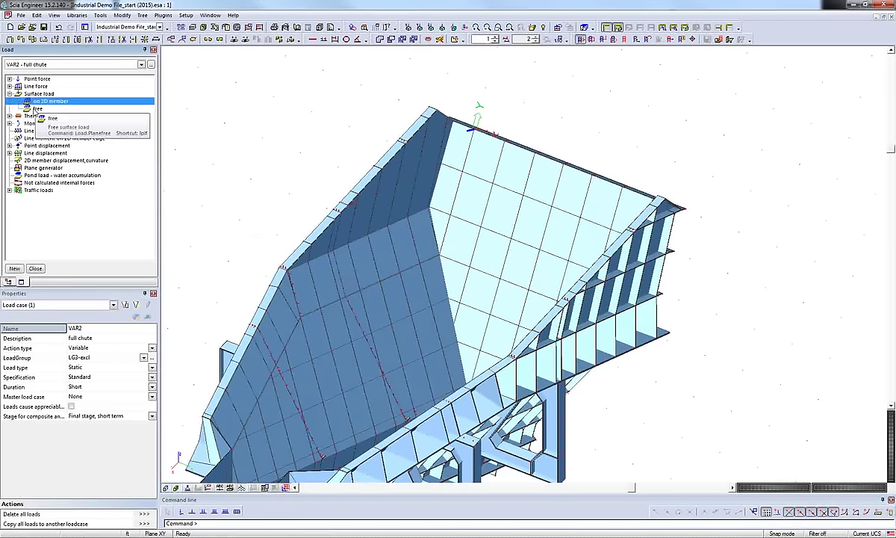
double_click(34, 111)
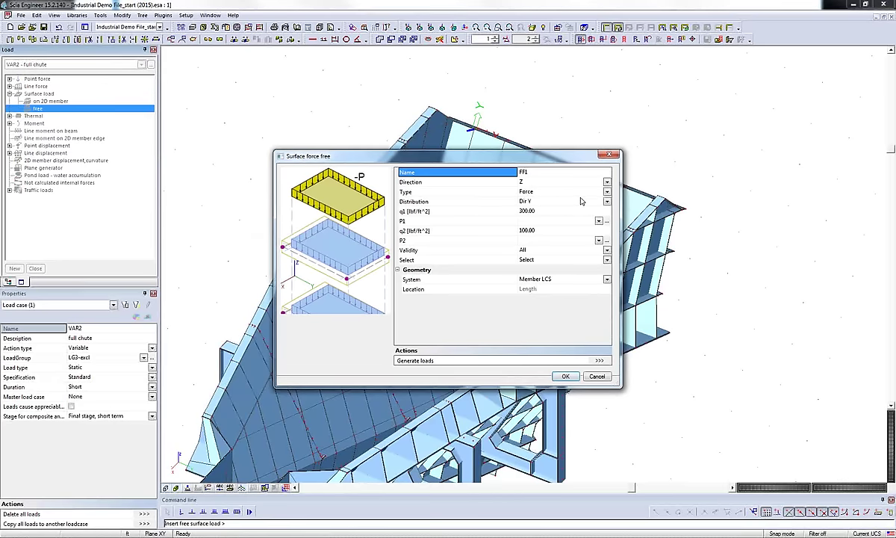
click(498, 199)
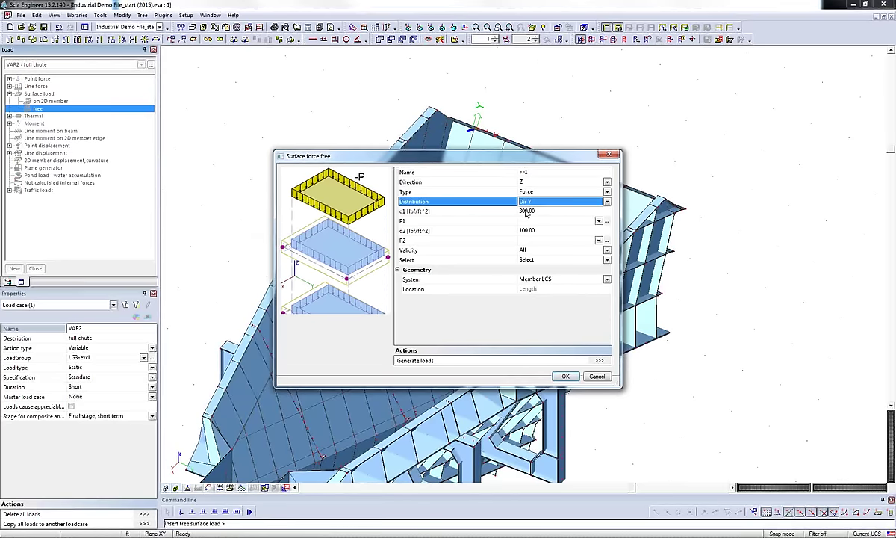
click(524, 212)
text(-100)
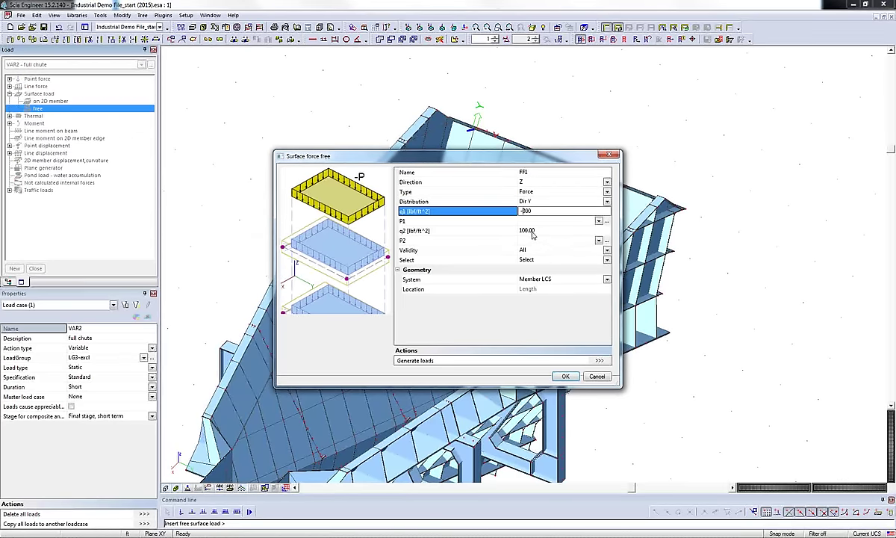
click(531, 231)
text(-100)
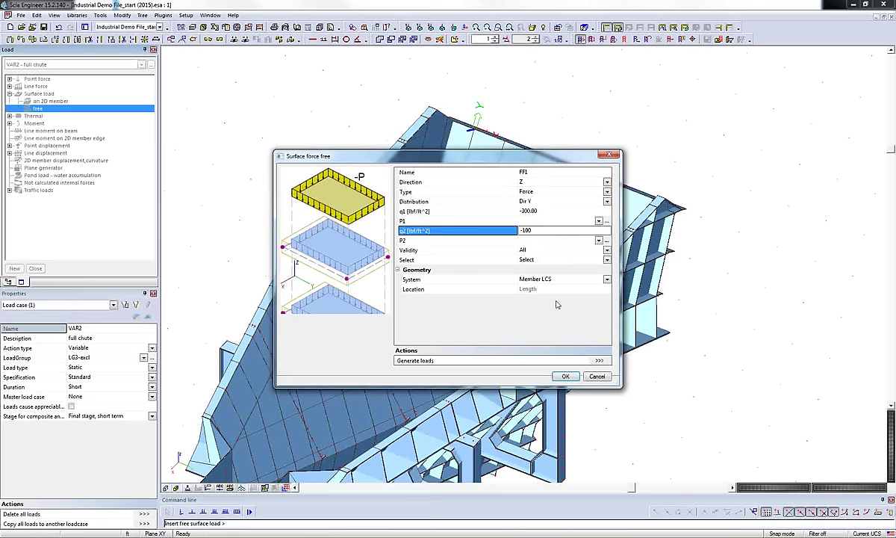
click(565, 376)
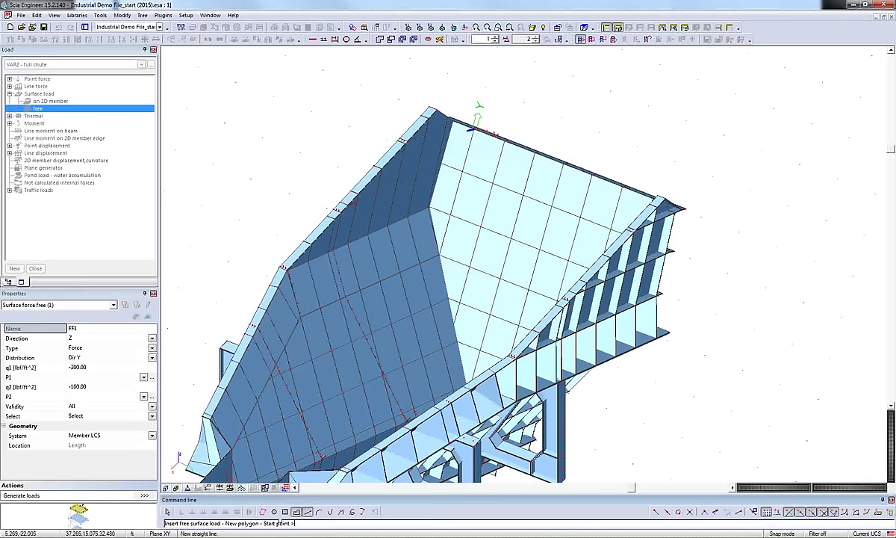
- Outline the free surface load along the edges of the chute's end plate, through its upper, bend and lower corner nodes on both sides
click(455, 120)
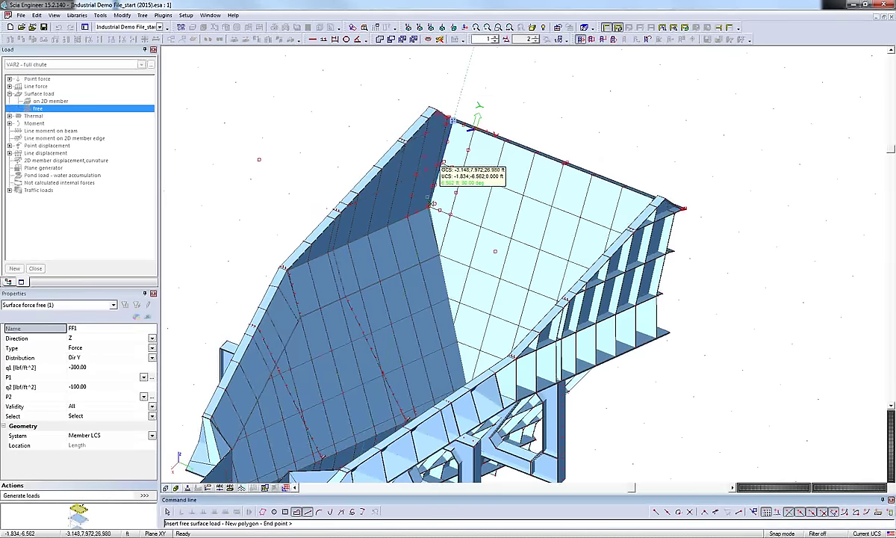
scroll(431, 208, up, 5)
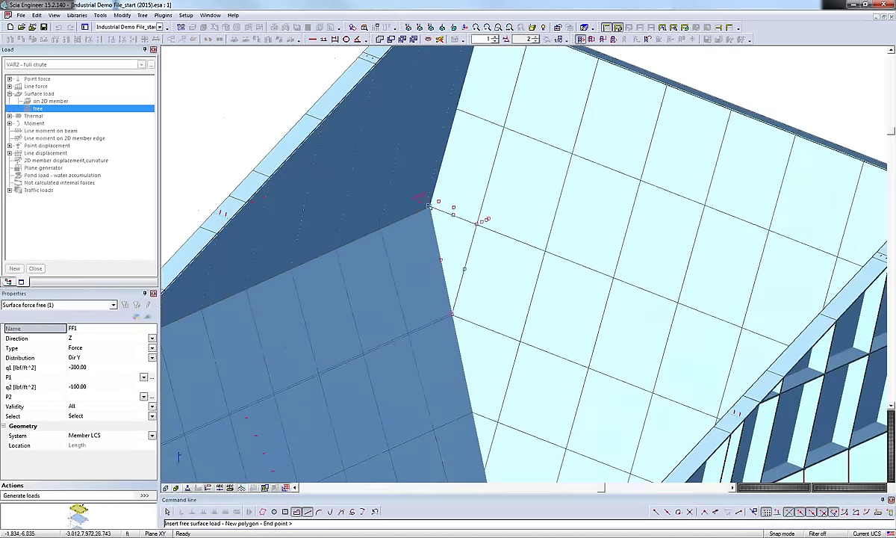
click(453, 313)
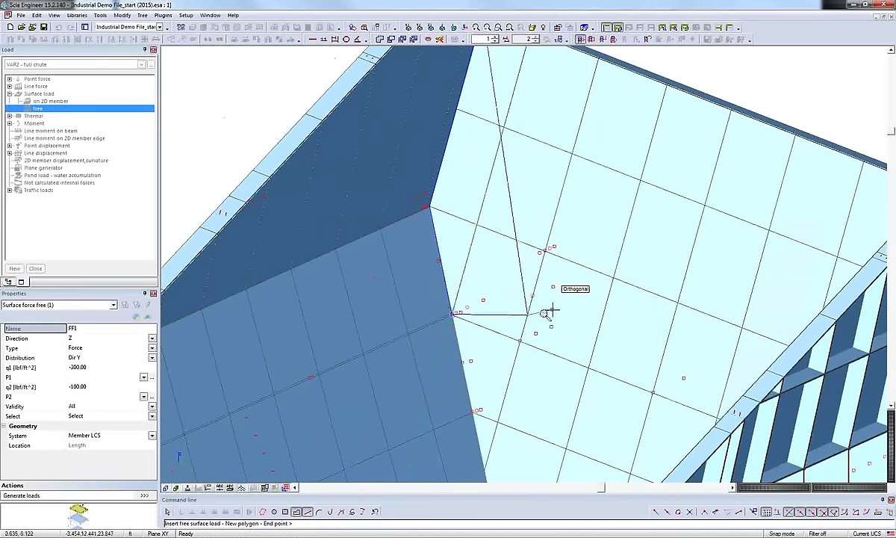
scroll(550, 310, down, 5)
ctrl+right_drag(548, 338, 523, 321)
scroll(505, 338, up, 5)
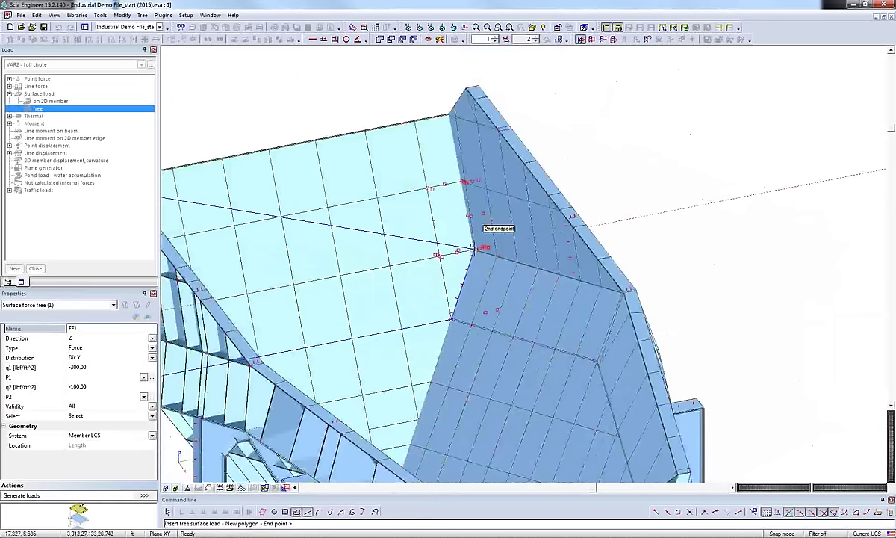
click(473, 247)
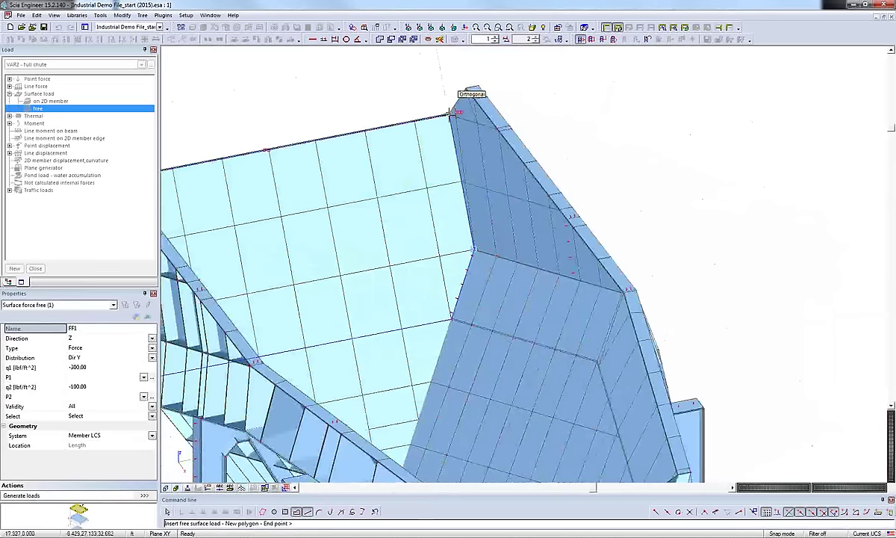
click(451, 112)
ctrl+right_drag(543, 181, 286, 279)
key(Escape)
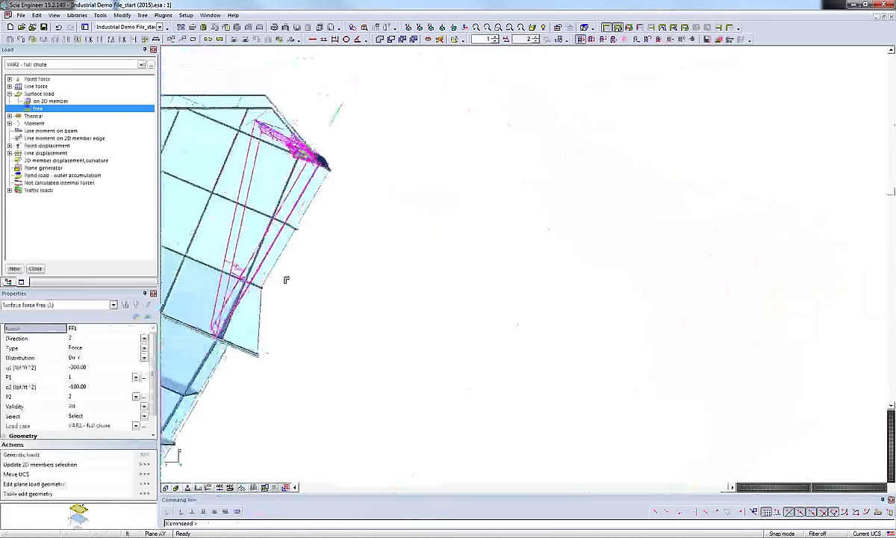
key(Escape)
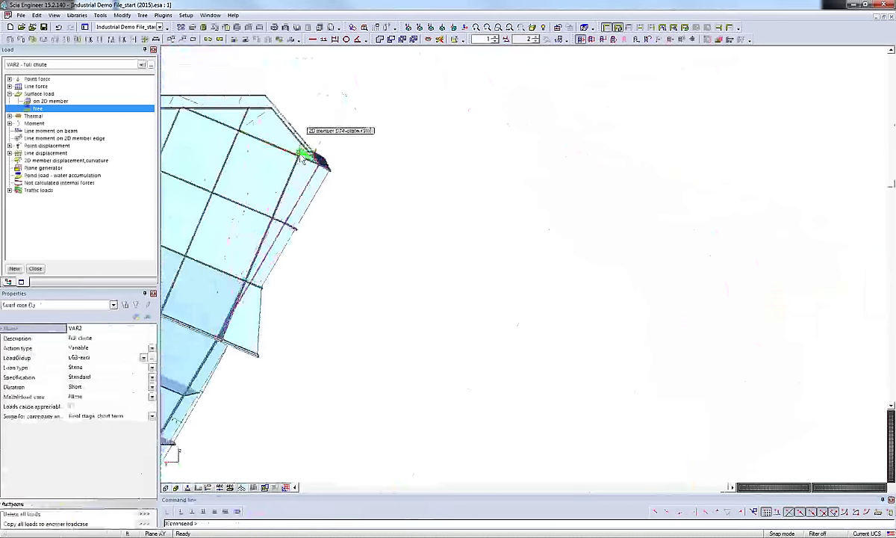
- Select the free surface load on the chute's end plate and check its values and assigned load case
ctrl+right_drag(310, 153, 289, 141)
click(283, 135)
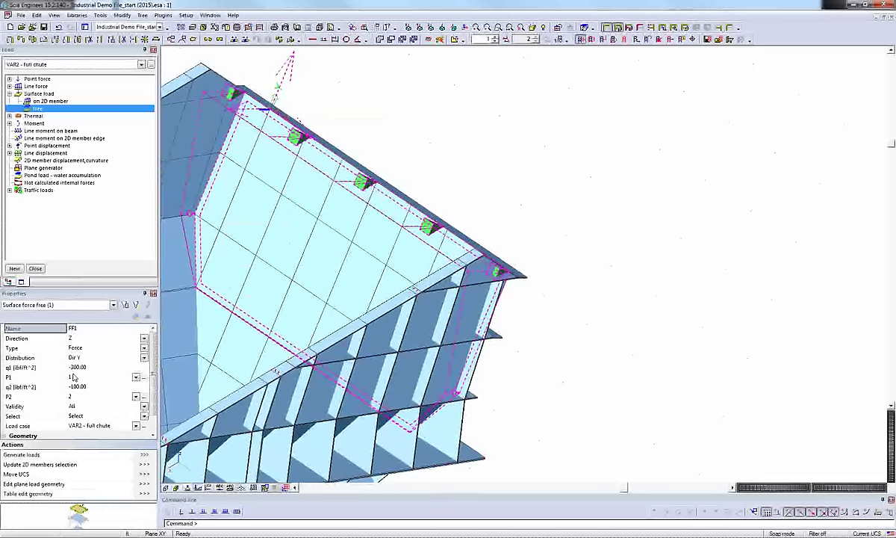
click(89, 427)
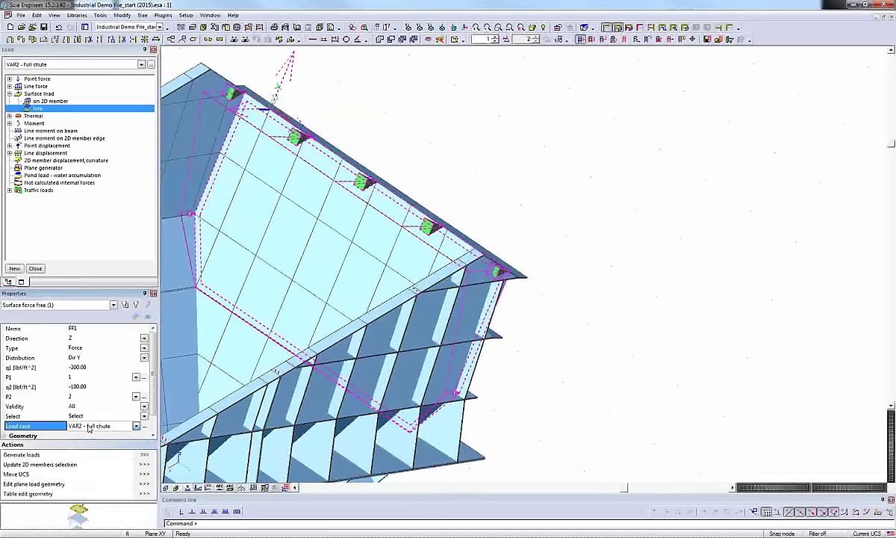
key(Escape)
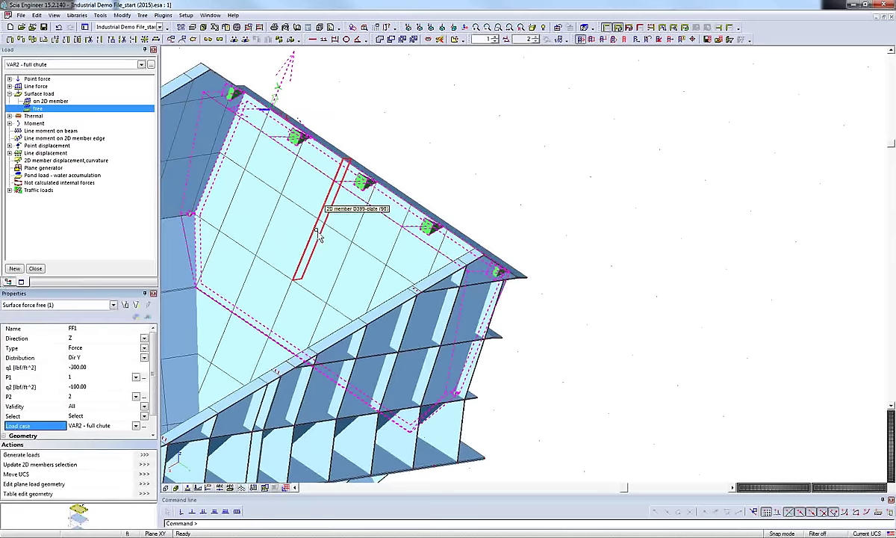
- Switch to the PowerPoint slide show and advance to the Advanced Analysis and Multi-Material Design slide
key(alt+Tab)
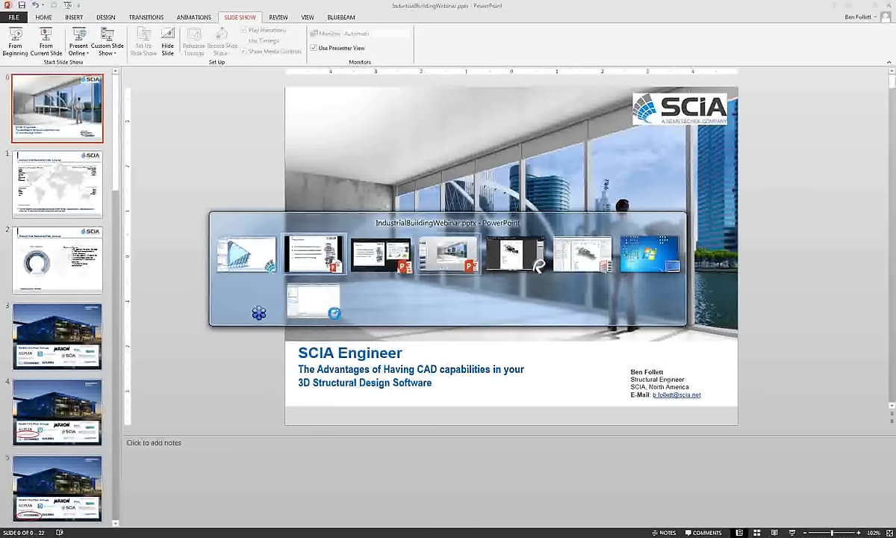
click(313, 254)
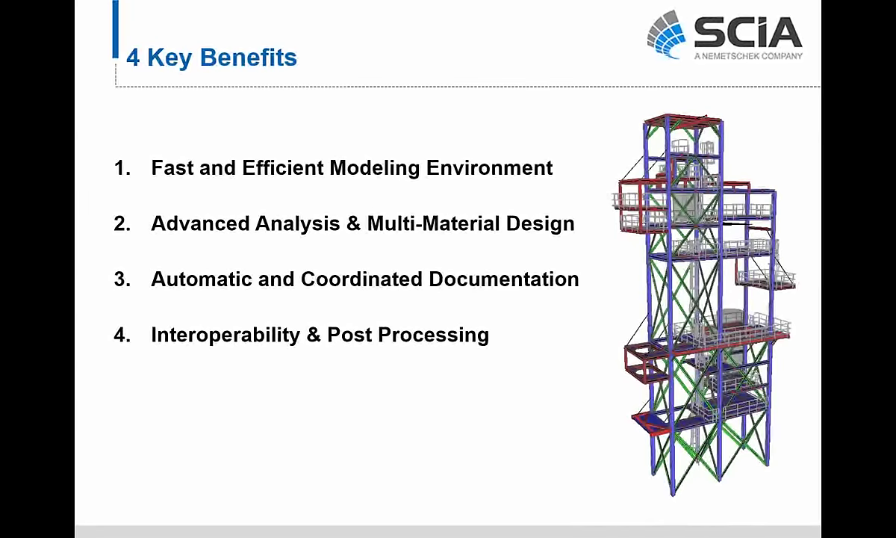
key(Right)
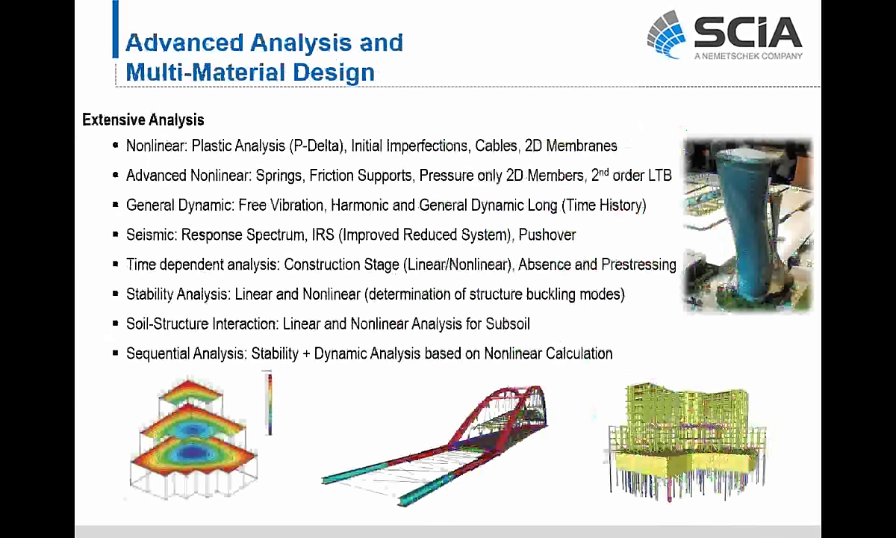
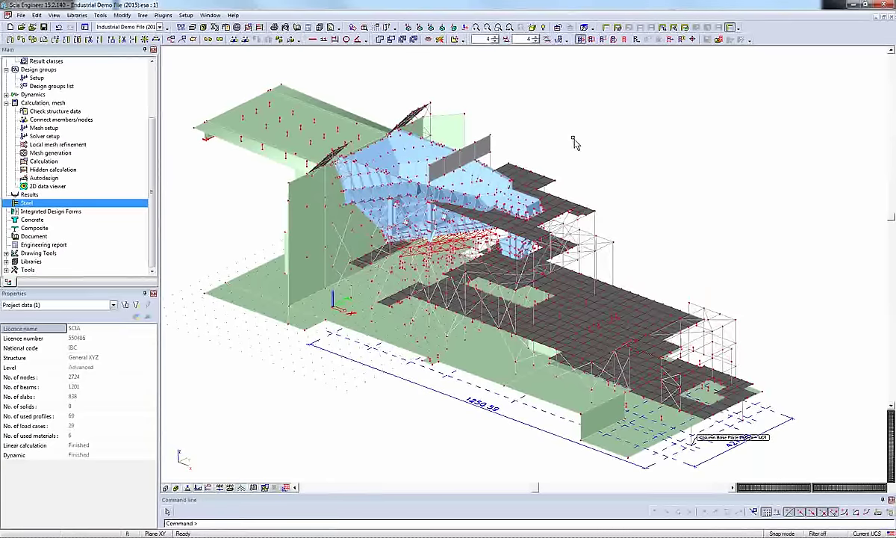
- Limit the visible model to the Chute and Stiffeners layers using the Goulotte layer activity
click(618, 28)
click(459, 304)
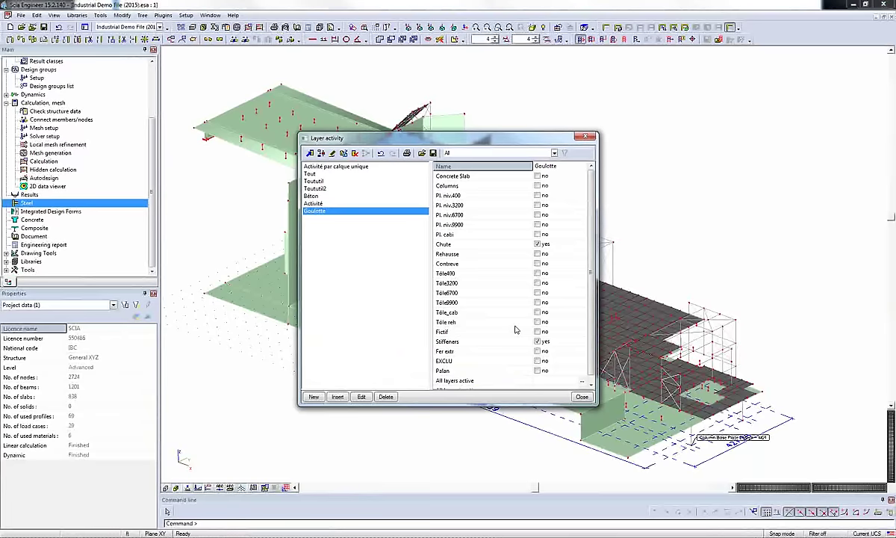
click(578, 399)
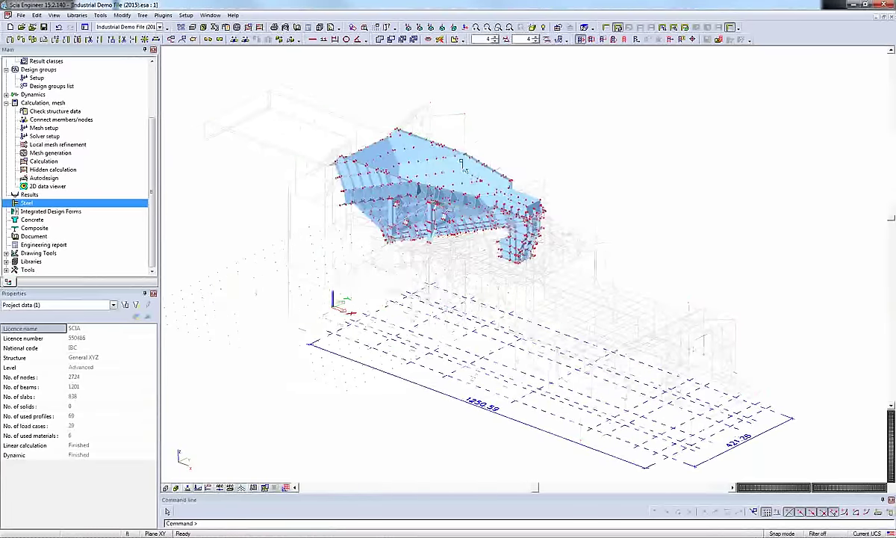
ctrl+right_drag(545, 175, 404, 198)
scroll(448, 192, up, 2)
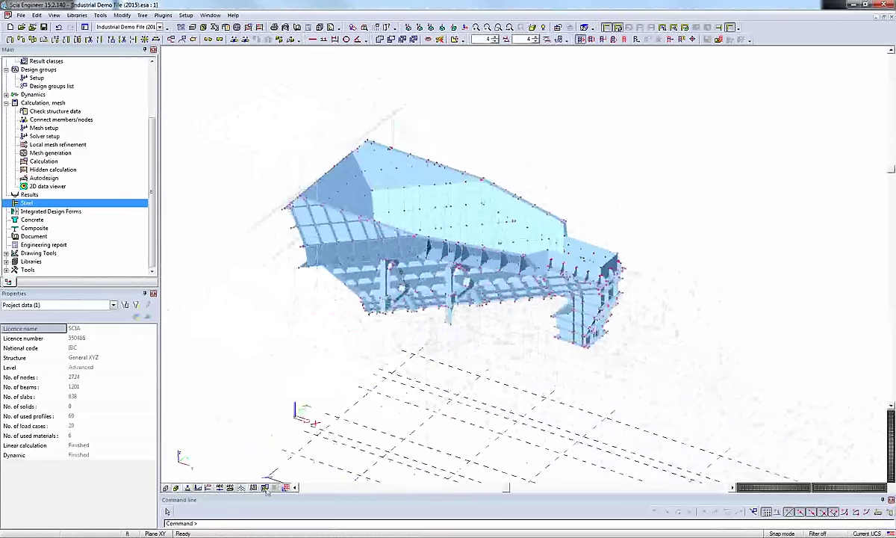
- Show the finite element mesh on the chute in wired display mode through the view parameters
right_click(269, 375)
mouse_move(312, 378)
click(349, 401)
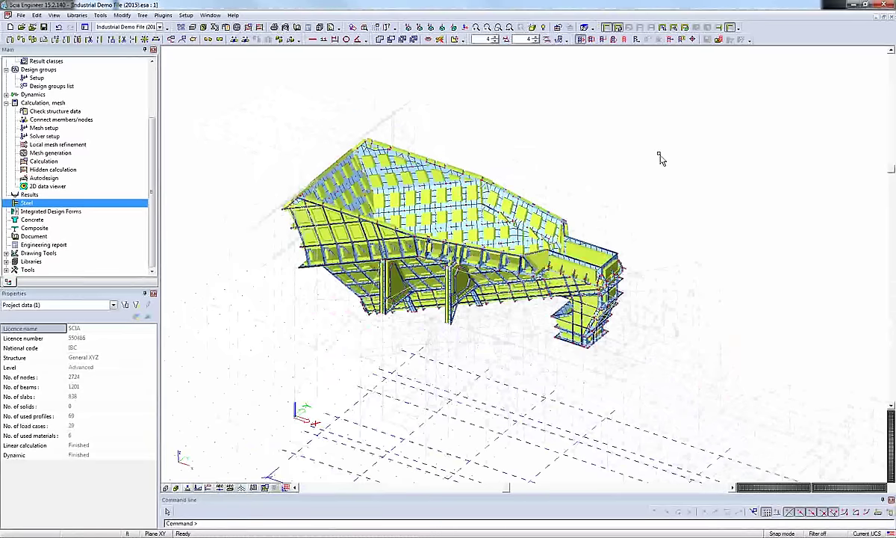
right_click(633, 161)
click(657, 186)
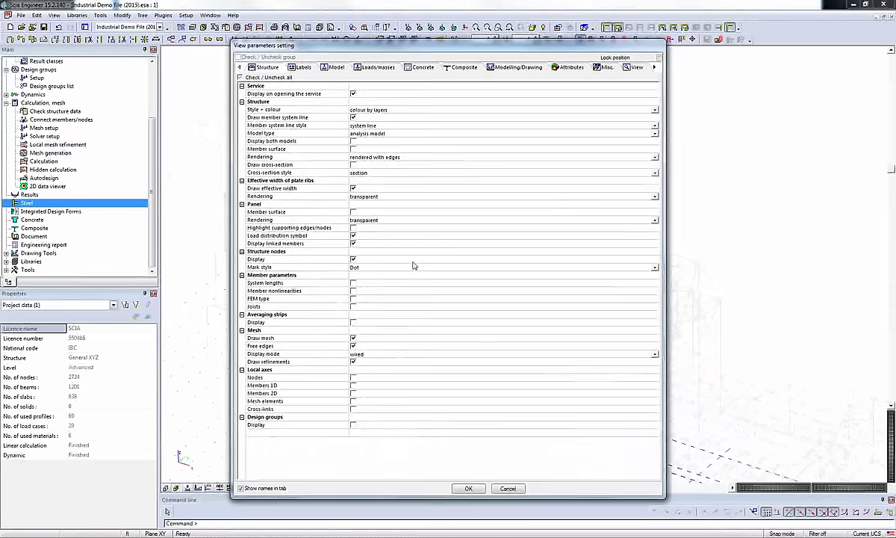
click(341, 340)
click(467, 487)
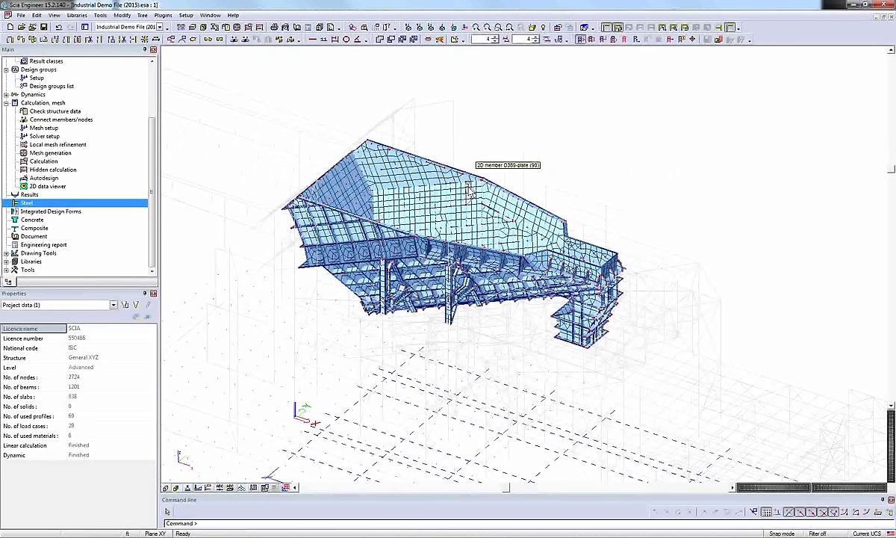
- Examine the finite element mesh on the chute's side wall, its edges and the surrounding stiffener plates
scroll(467, 184, up, 2)
scroll(466, 184, up, 3)
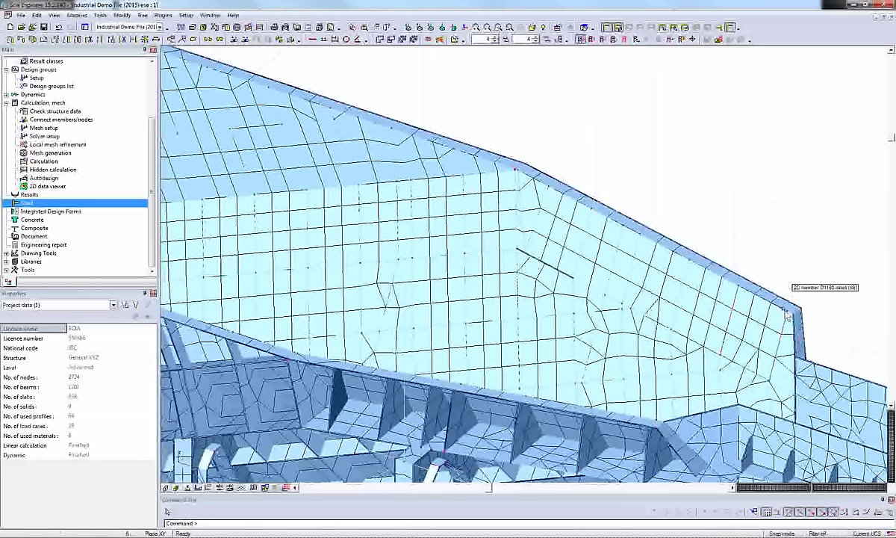
scroll(781, 202, up, 2)
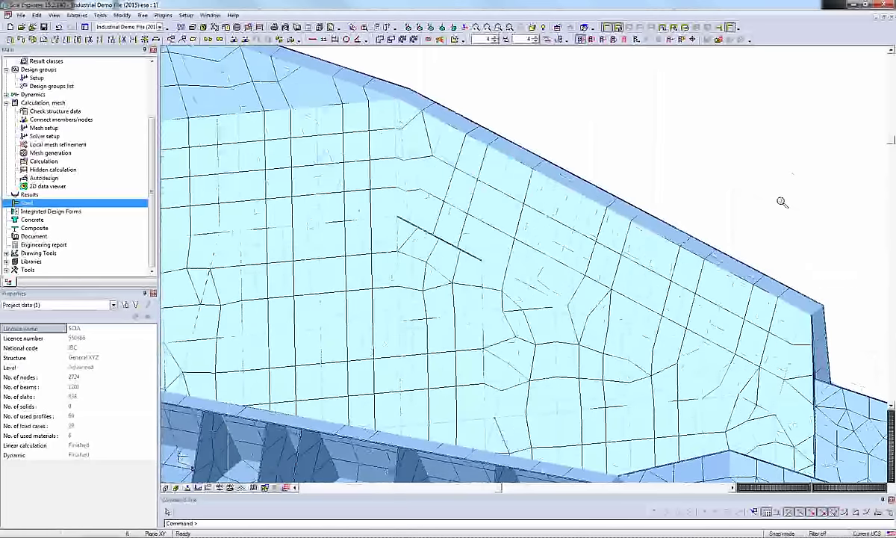
scroll(763, 190, down, 5)
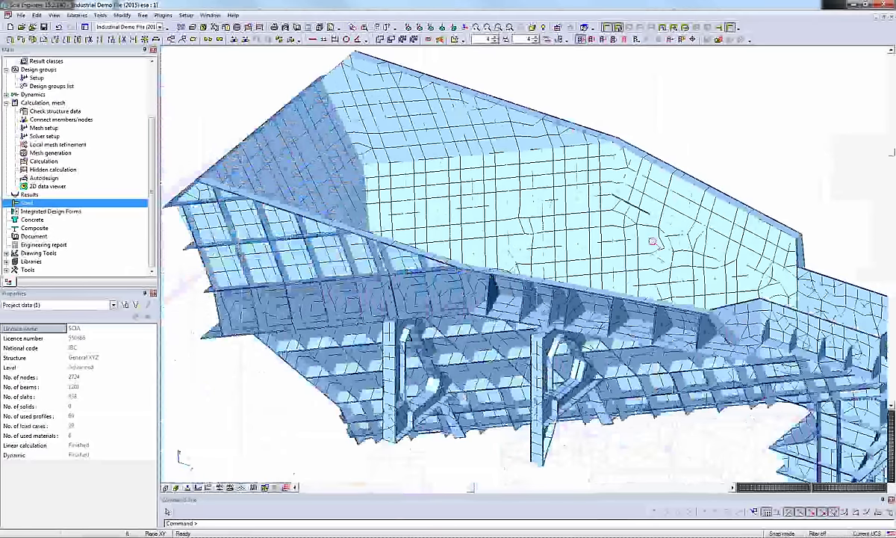
scroll(654, 240, down, 2)
scroll(672, 263, down, 3)
ctrl+right_drag(672, 263, 618, 242)
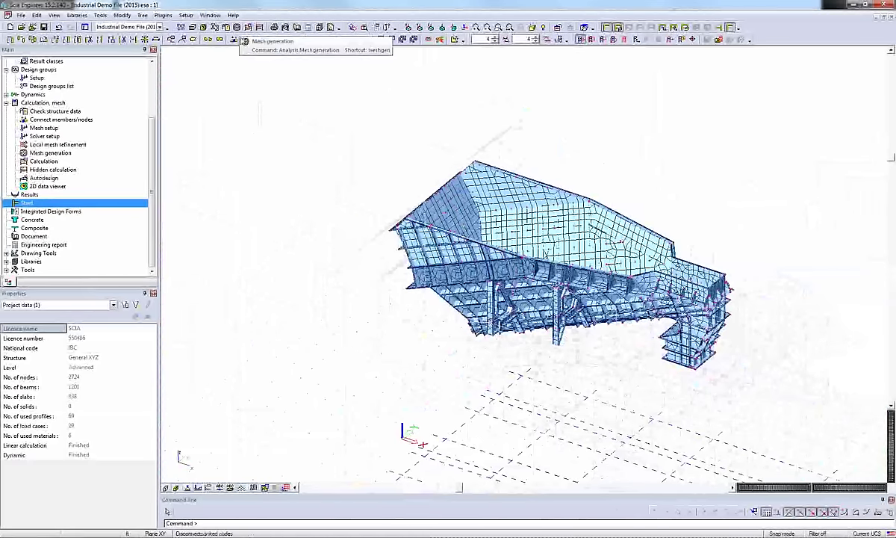
click(237, 28)
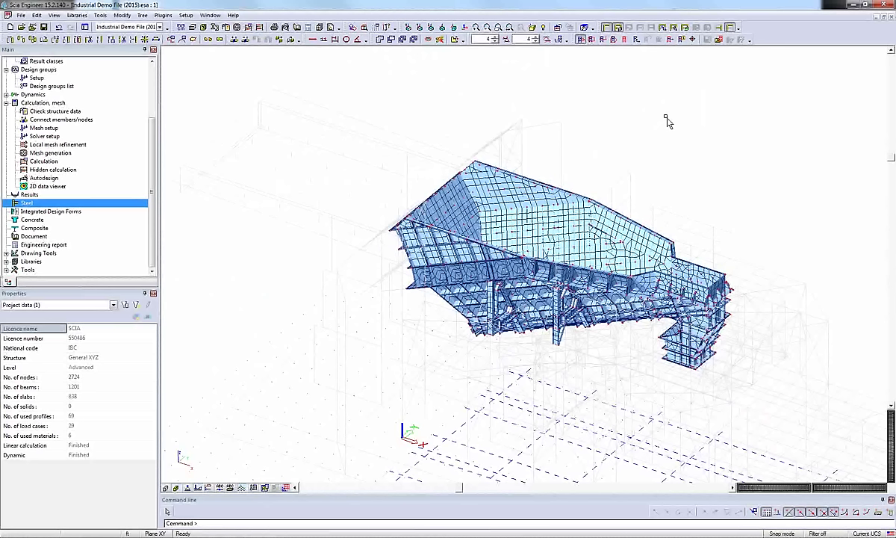
- Bring the whole structure back into view and hide the finite element mesh
click(616, 28)
scroll(642, 197, down, 3)
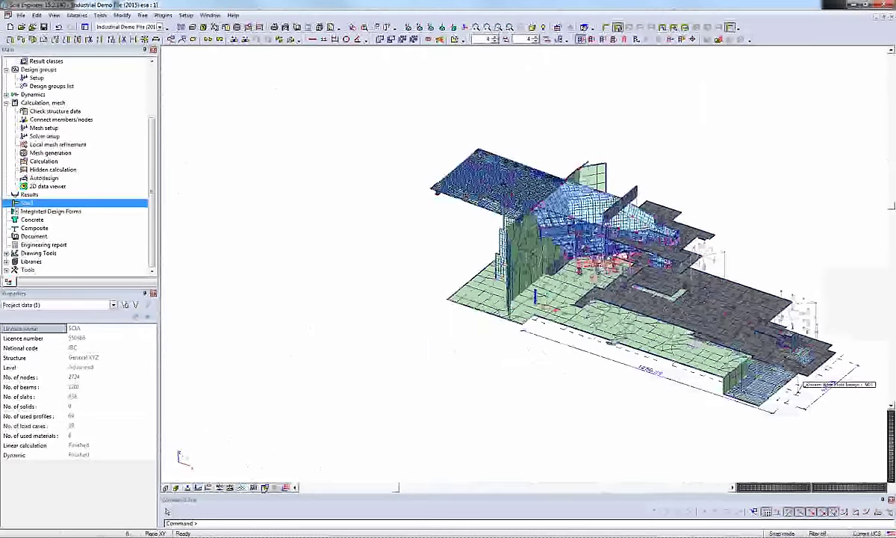
right_click(263, 370)
mouse_move(298, 374)
click(357, 423)
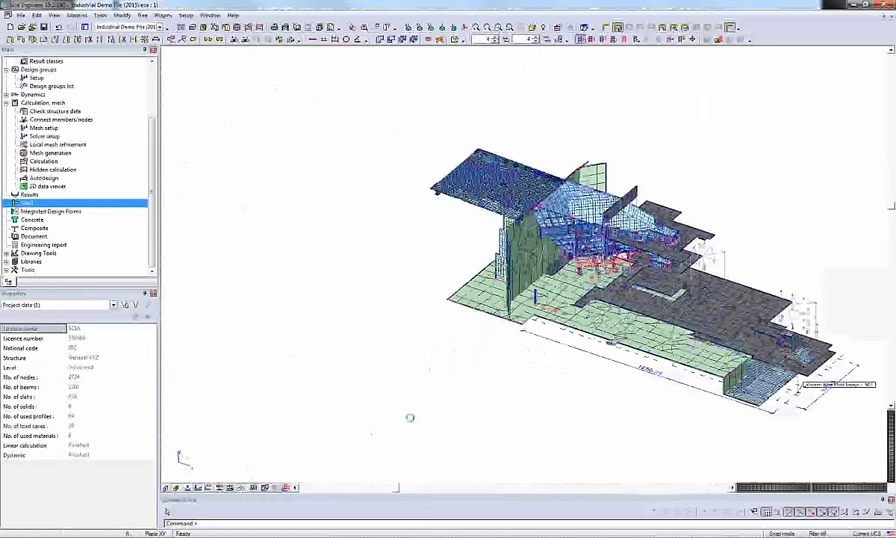
- Display the minimum sigmaz contact stresses for the GEO class and inspect them across the mat foundation
click(53, 194)
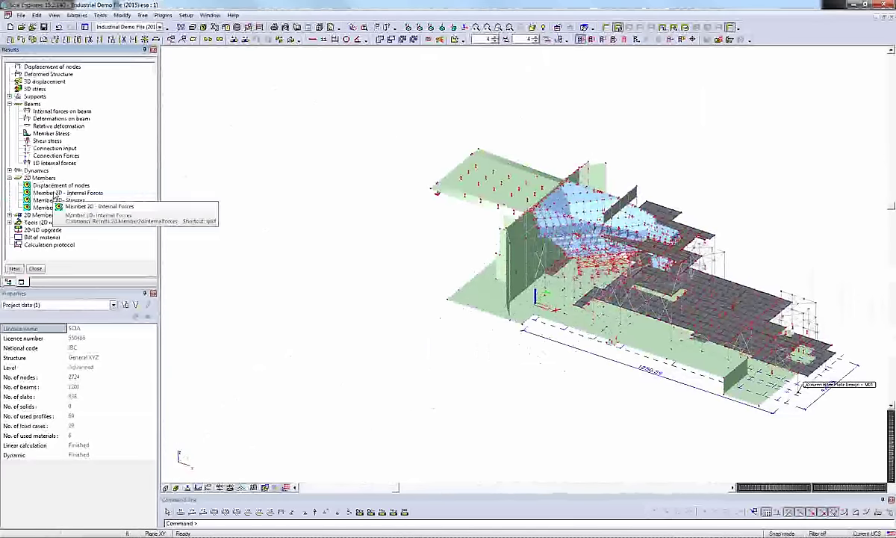
click(59, 207)
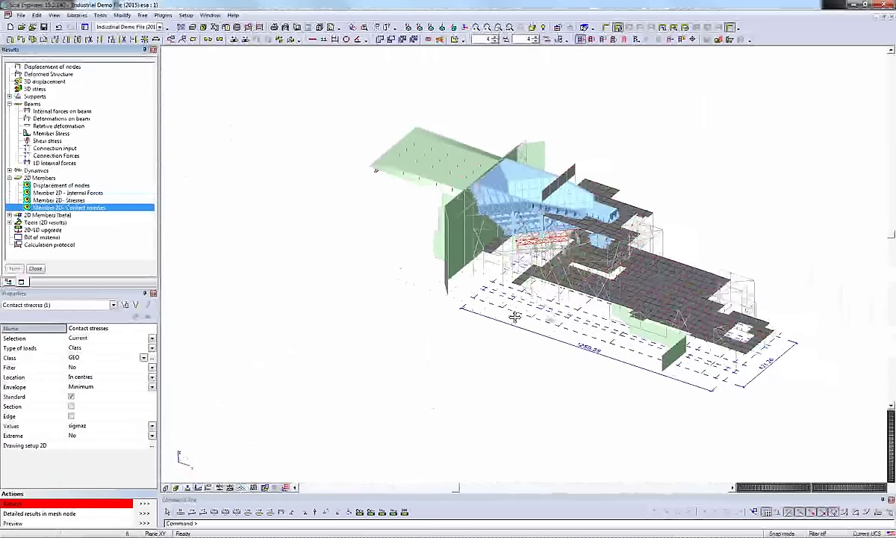
ctrl+right_drag(506, 314, 613, 319)
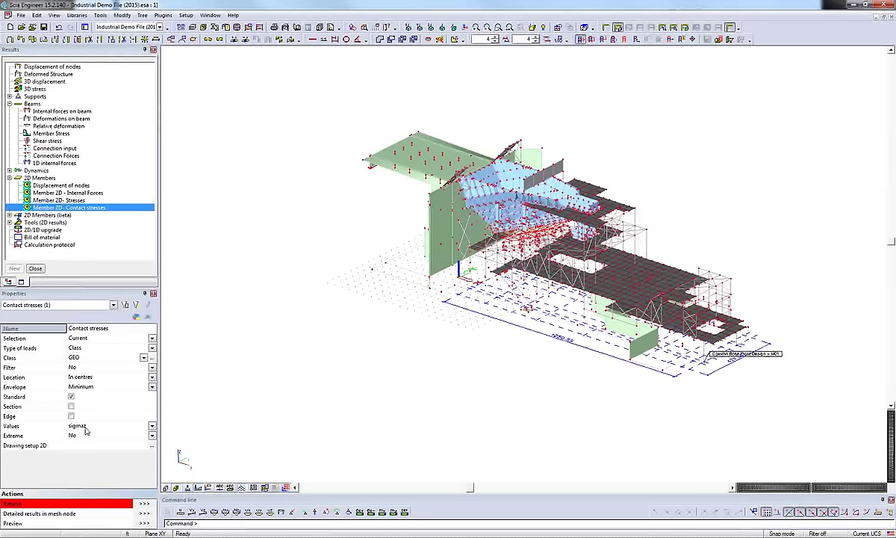
click(138, 504)
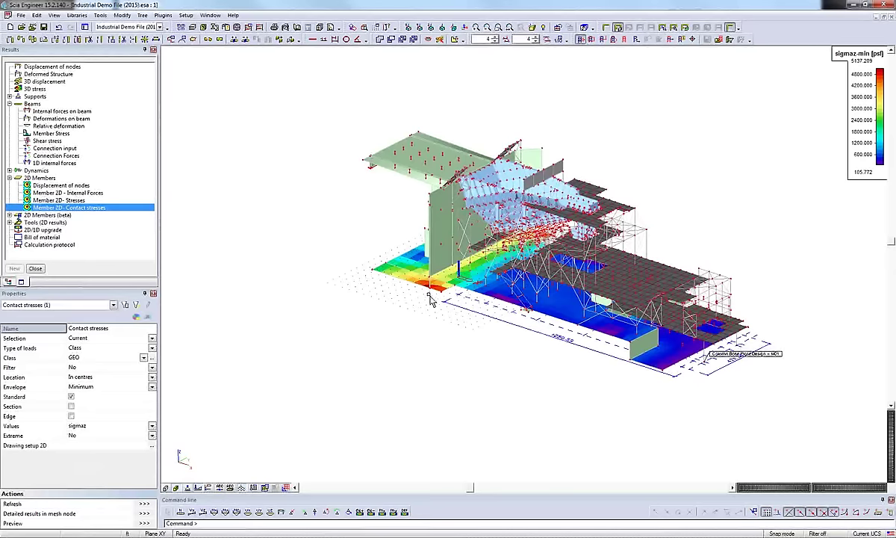
scroll(510, 313, down, 5)
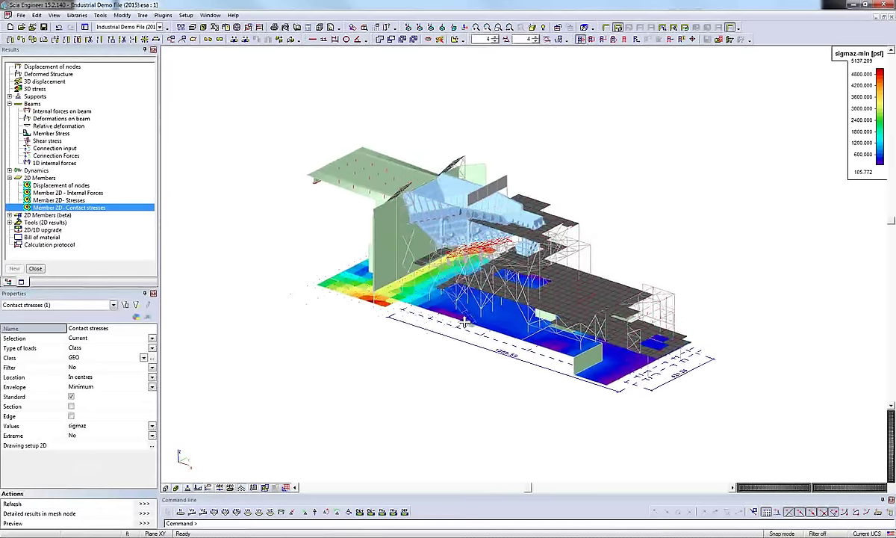
scroll(465, 323, up, 5)
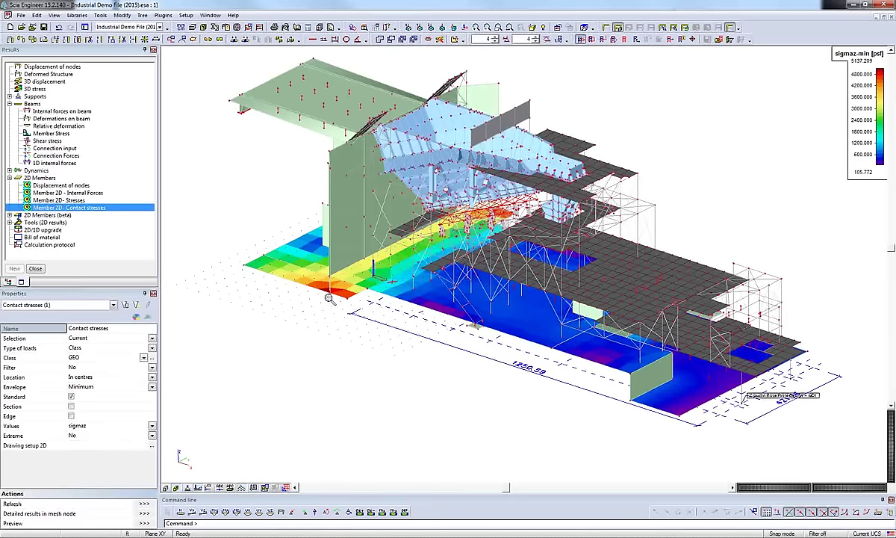
scroll(329, 295, up, 4)
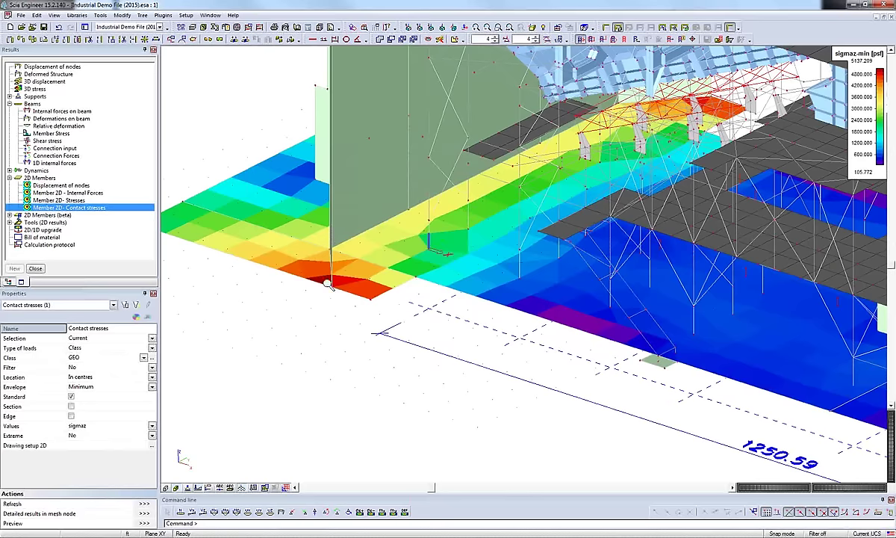
scroll(326, 283, down, 3)
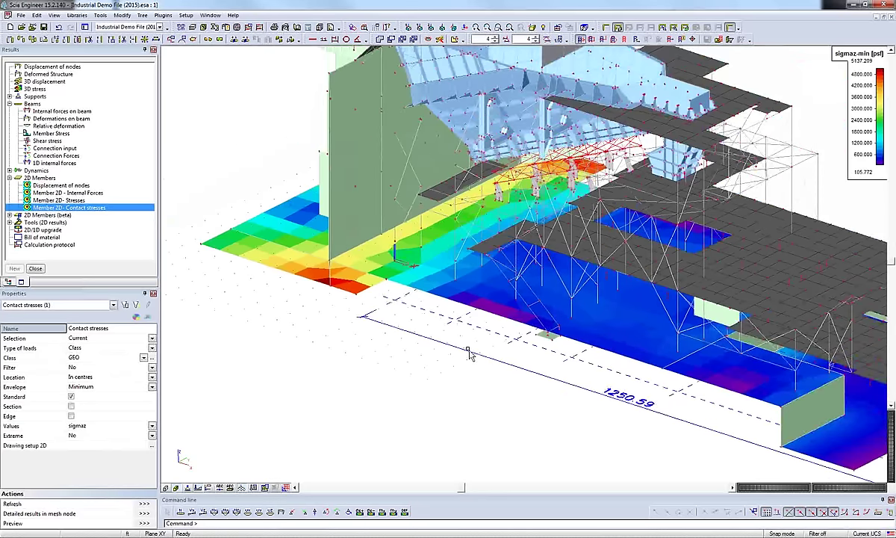
scroll(440, 330, down, 2)
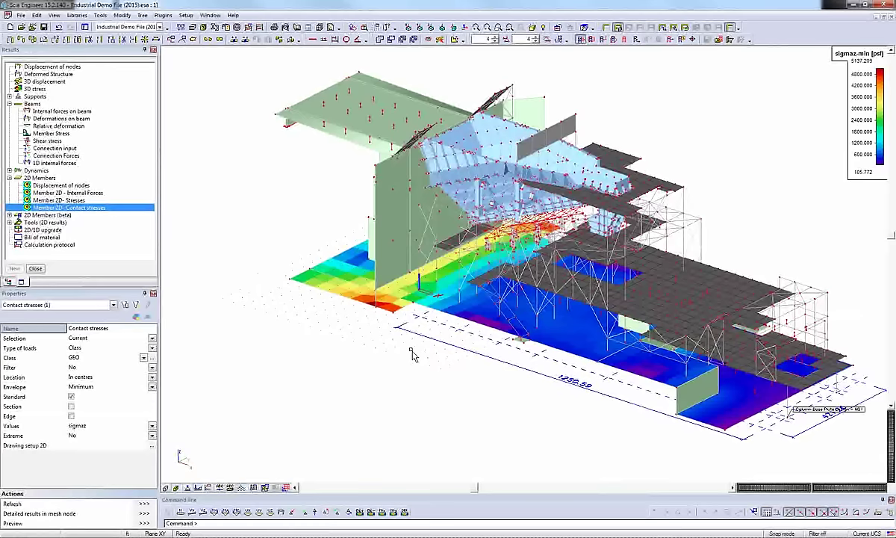
- Open the beam internal forces results and load the saved Load Takedown selection
click(88, 116)
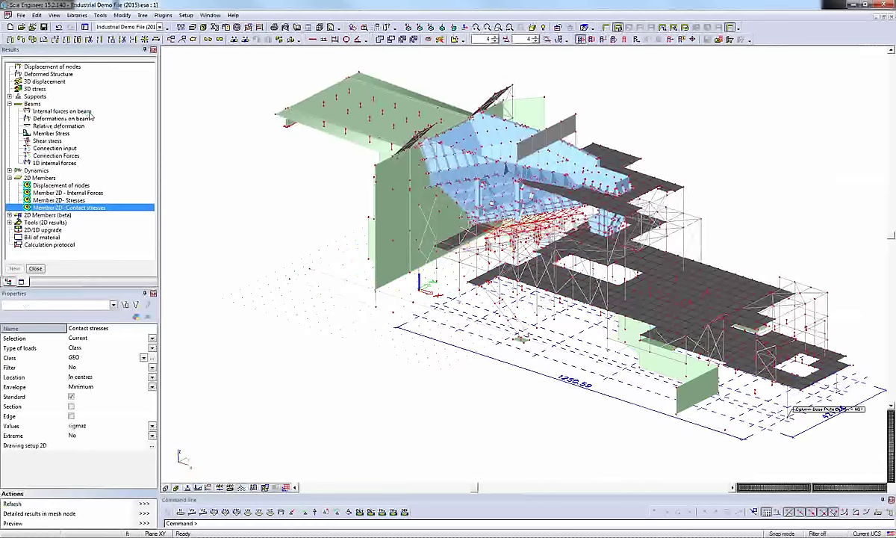
click(718, 40)
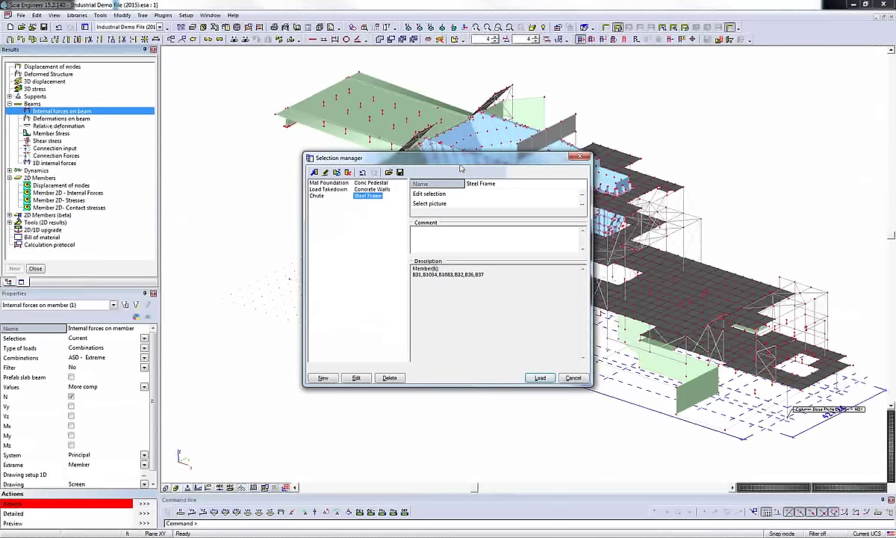
drag(462, 163, 358, 206)
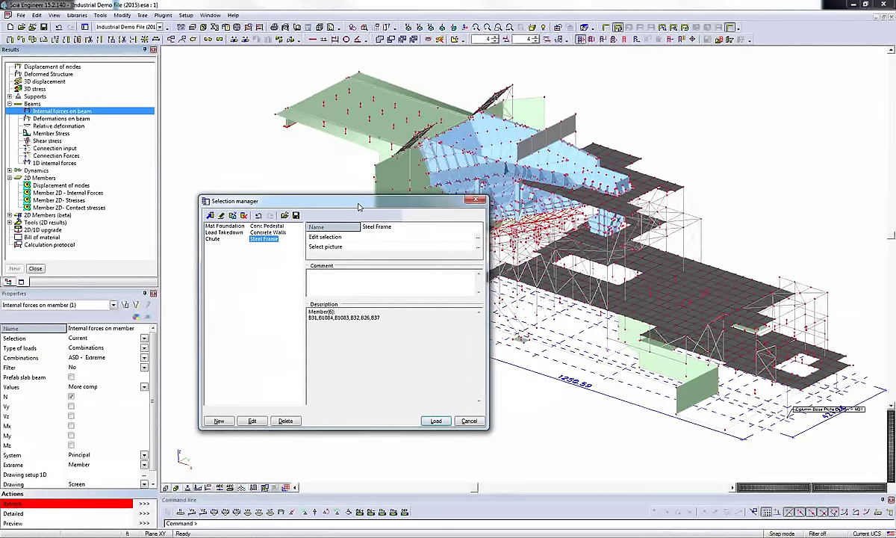
click(224, 232)
click(436, 420)
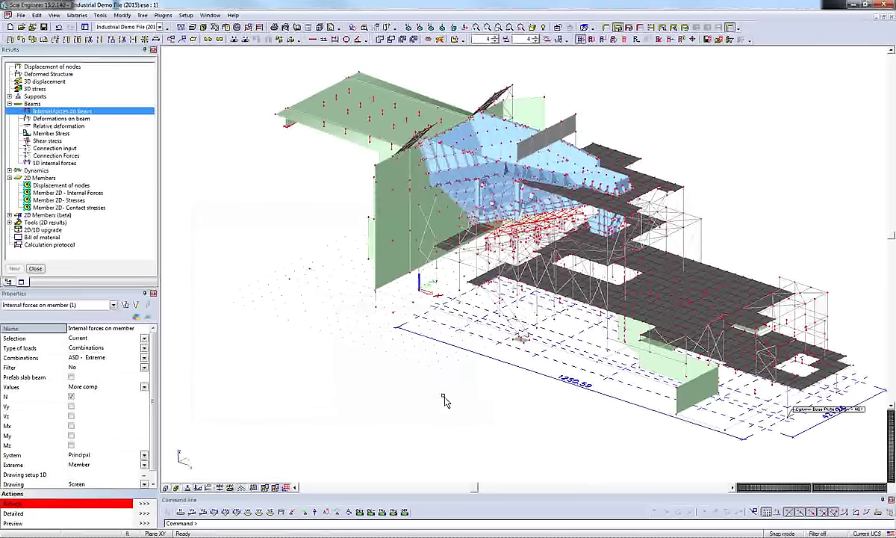
- Display the axial force N on the selected column for the ASD - Extreme combination
scroll(640, 314, up, 2)
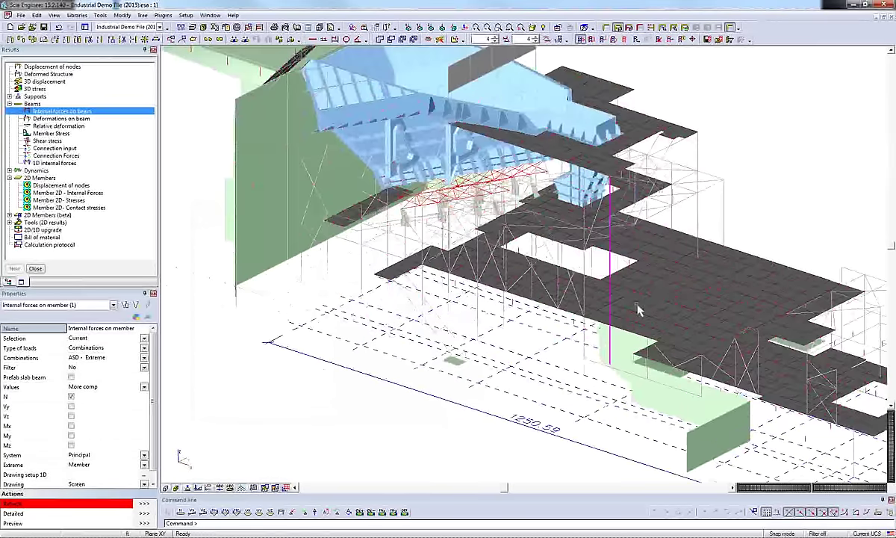
scroll(638, 310, up, 4)
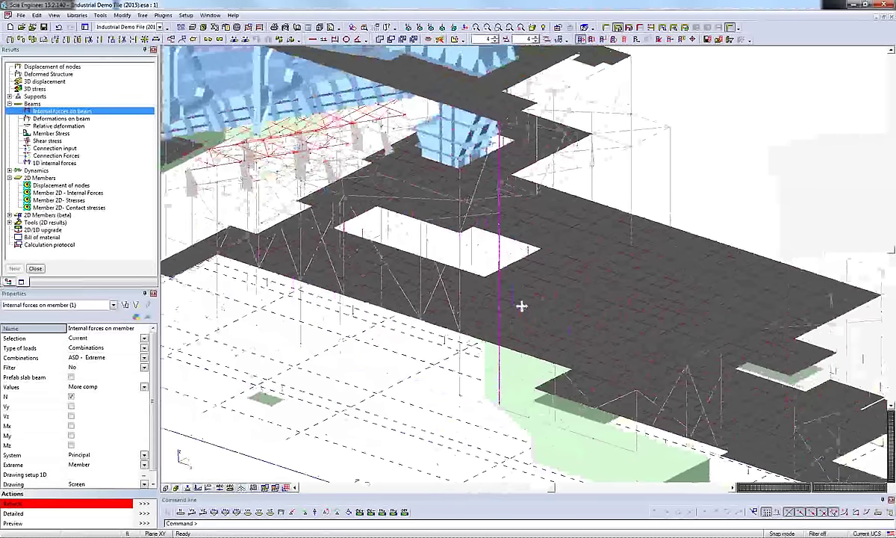
click(140, 505)
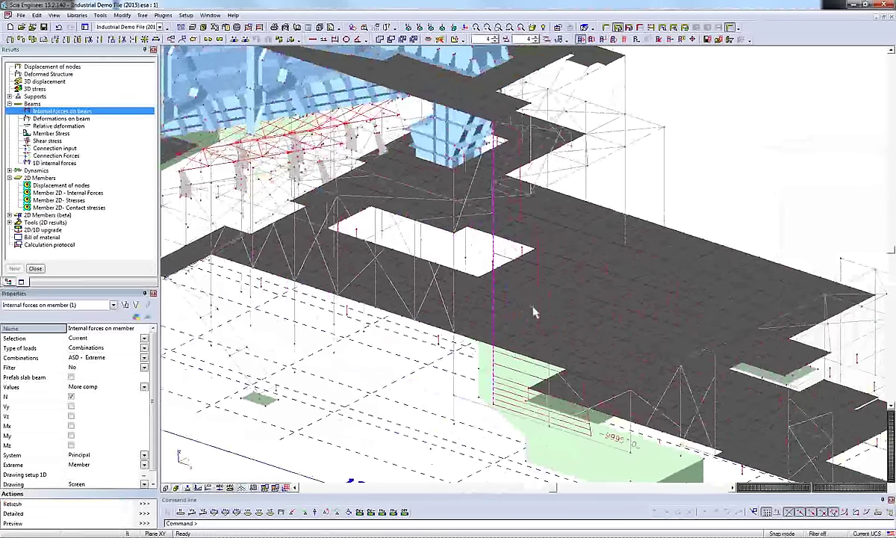
- Isolate the selected column by activity so only it and its axial force diagram are shown
scroll(562, 351, up, 5)
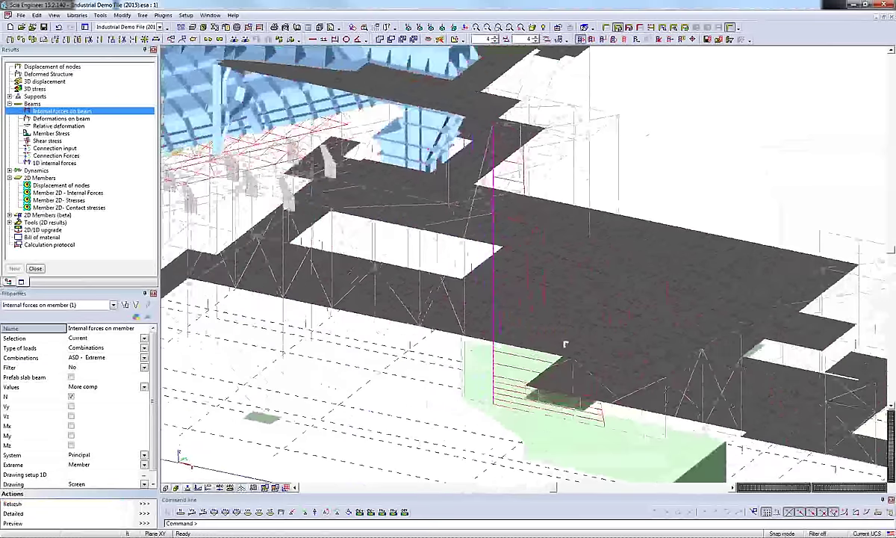
click(561, 358)
click(463, 302)
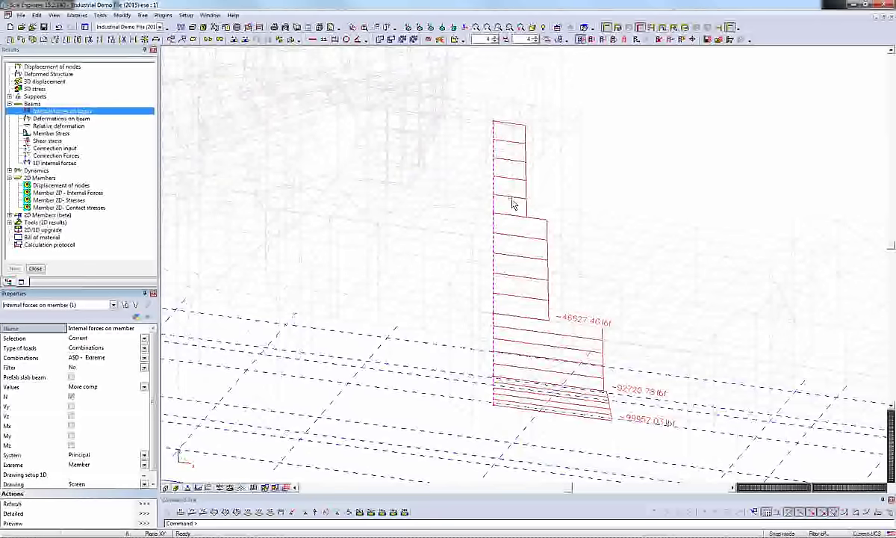
- Preview the axial force N report table for the selected column members, and close the report
click(143, 523)
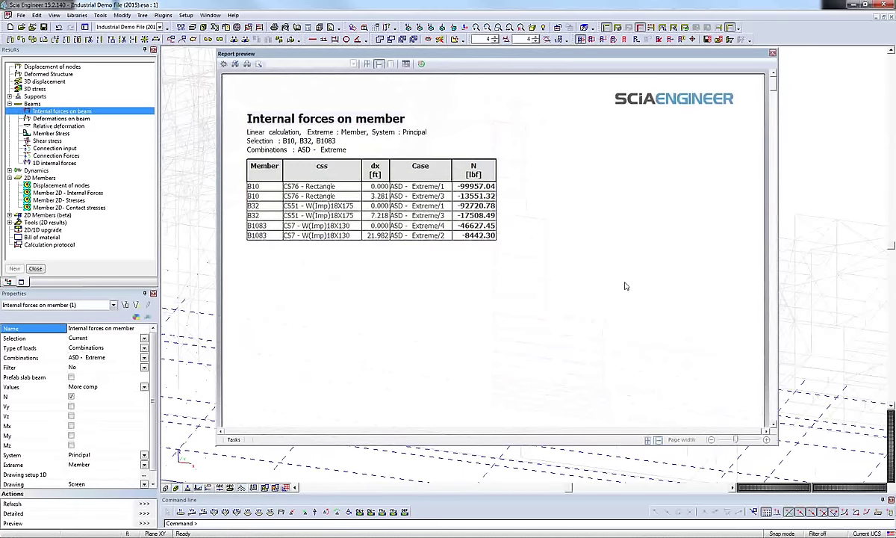
click(773, 53)
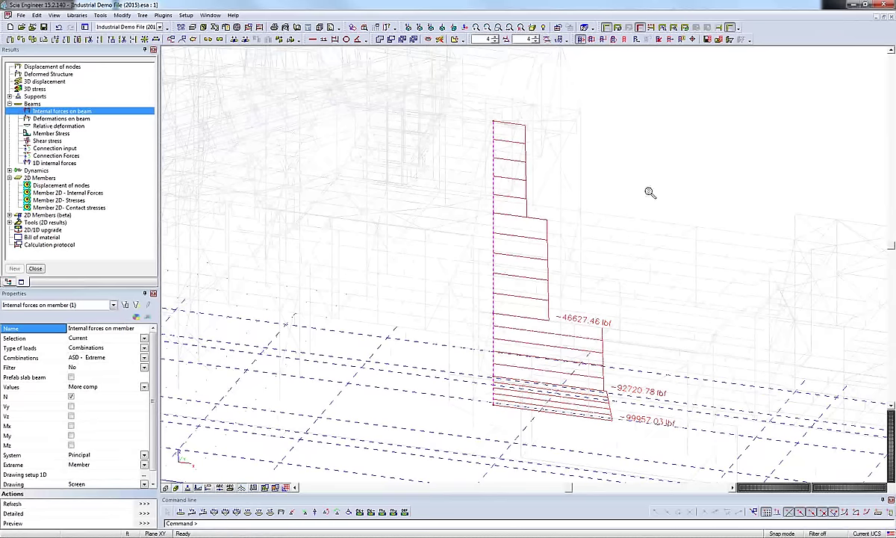
scroll(649, 193, down, 3)
ctrl+right_drag(682, 230, 610, 292)
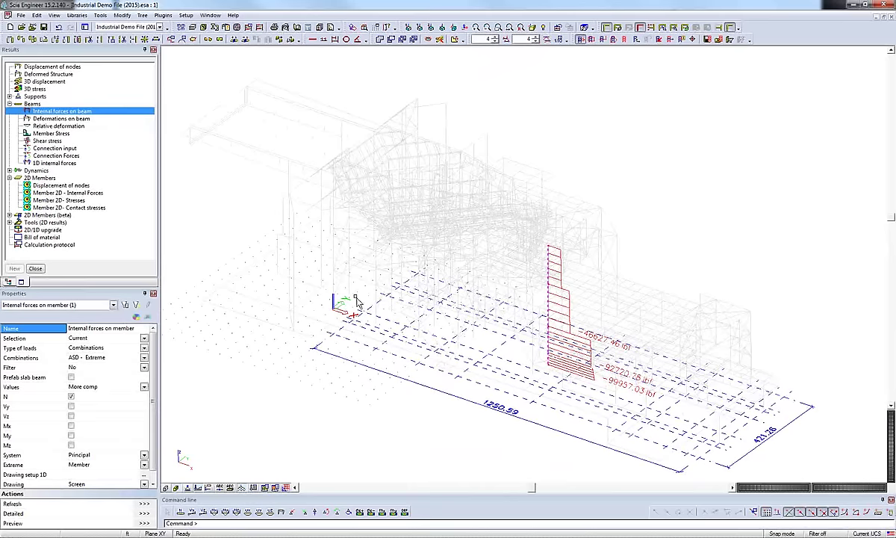
- Leave the results and run the steel ASD unity check on the selected column for the ASD - Extreme combination
click(36, 268)
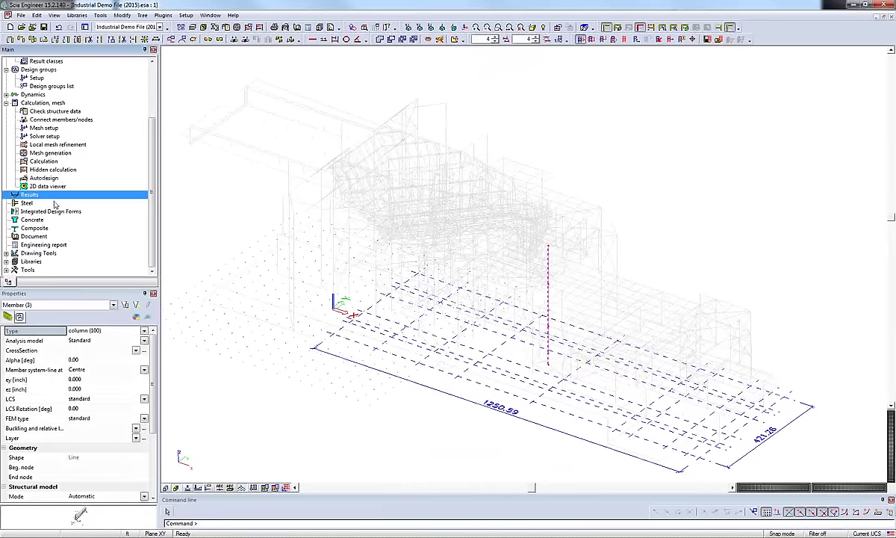
double_click(54, 203)
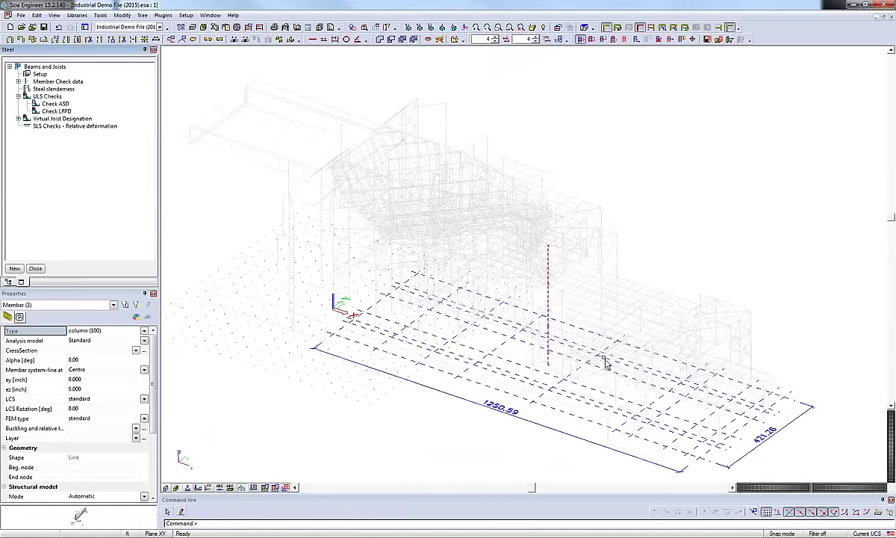
scroll(603, 357, up, 3)
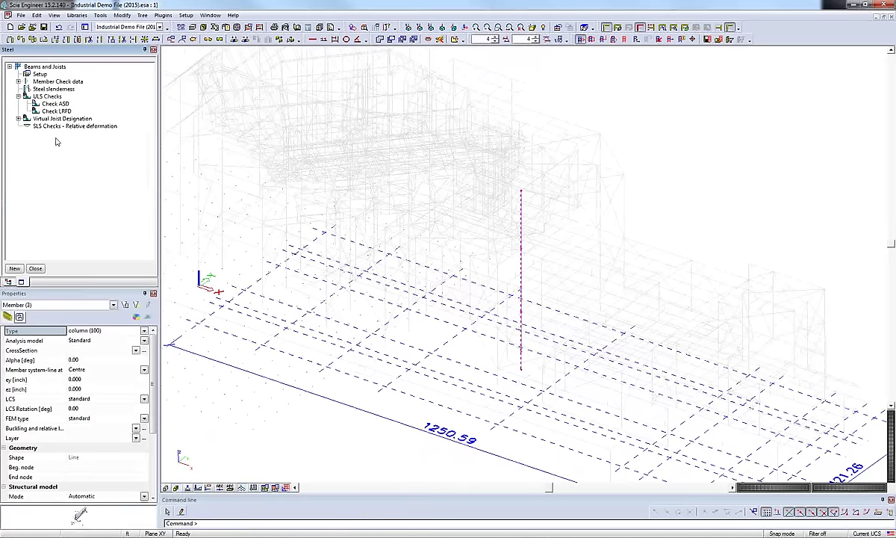
click(57, 112)
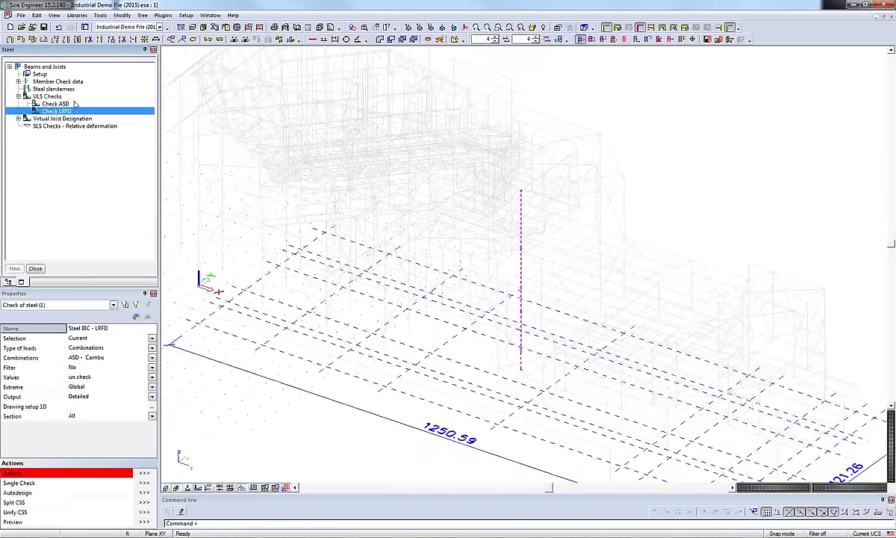
click(55, 104)
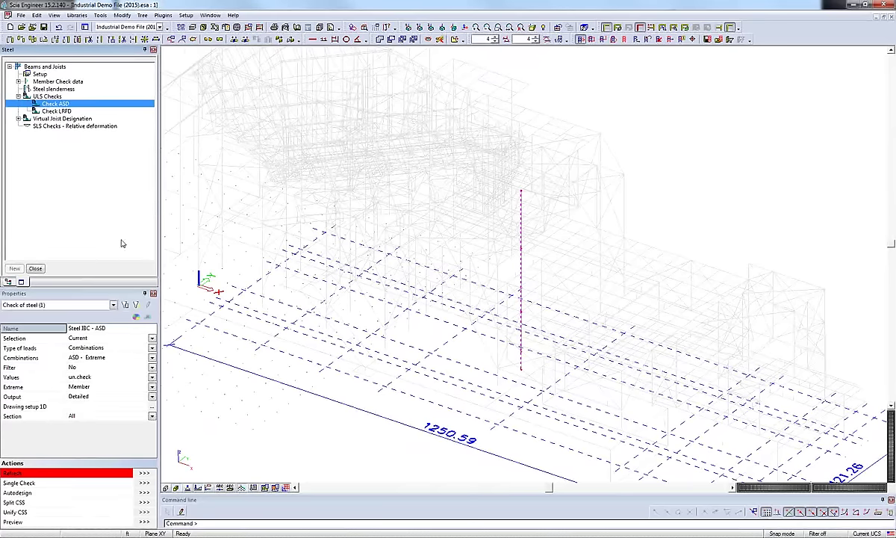
click(144, 474)
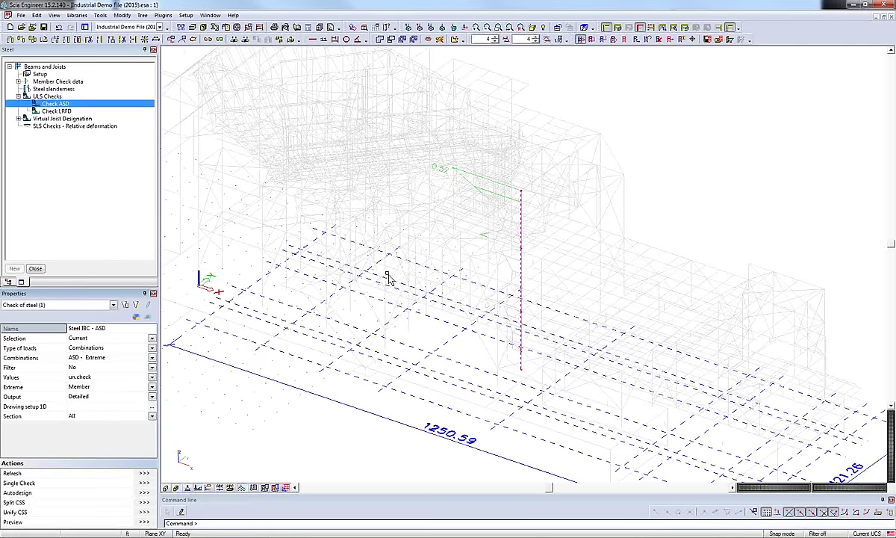
- Change the 1D drawing setup so the column's unity check diagram is drawn filled, and refresh it
click(152, 408)
click(535, 173)
click(489, 187)
click(484, 375)
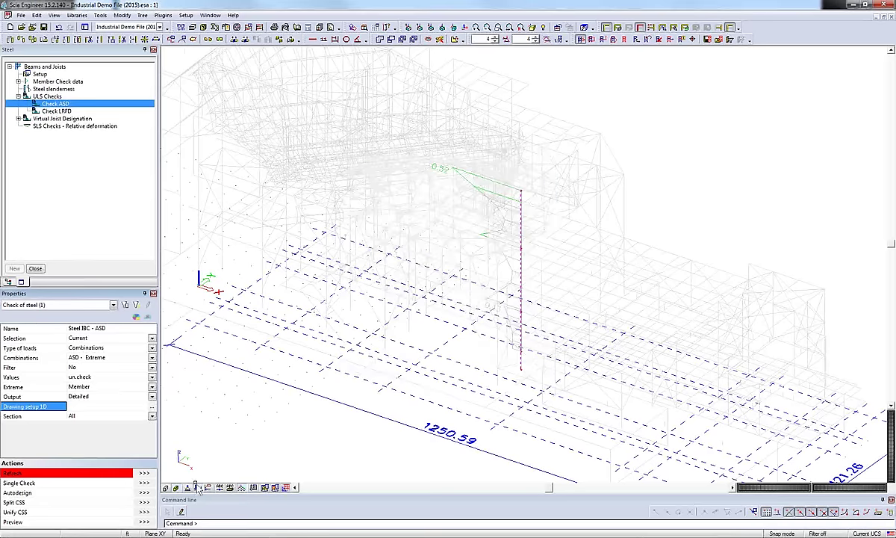
click(145, 473)
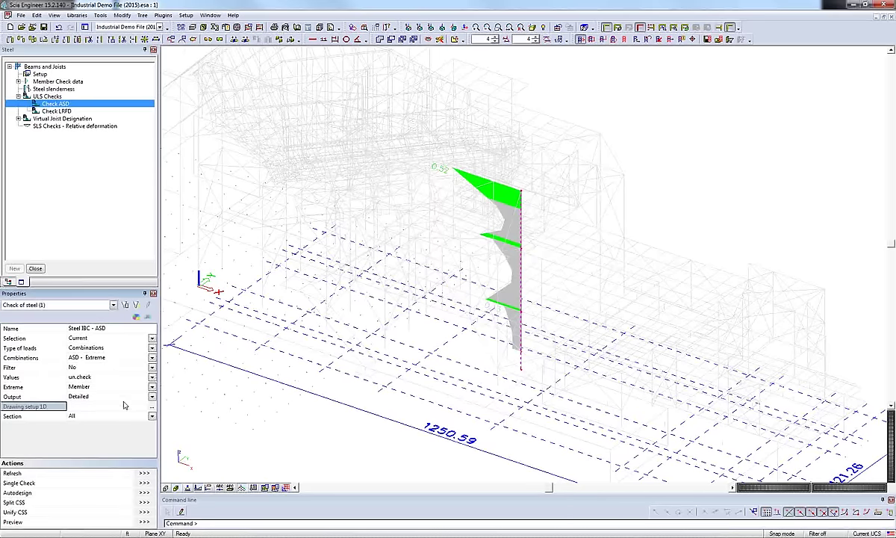
- Set the steel check output to Brief and preview its report for the column members
click(124, 396)
click(90, 408)
click(143, 522)
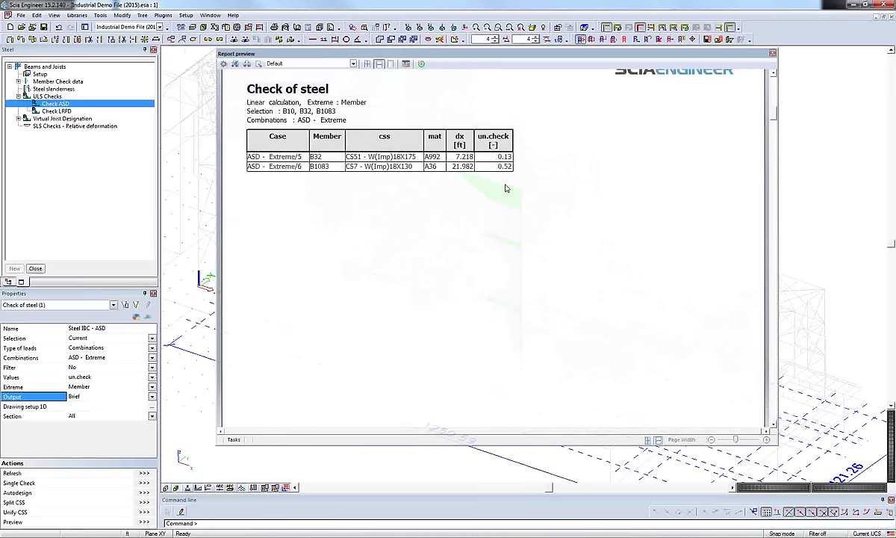
- Set the steel check extreme to Global and the output to Detailed, and refresh the report preview
click(82, 387)
click(89, 414)
click(93, 396)
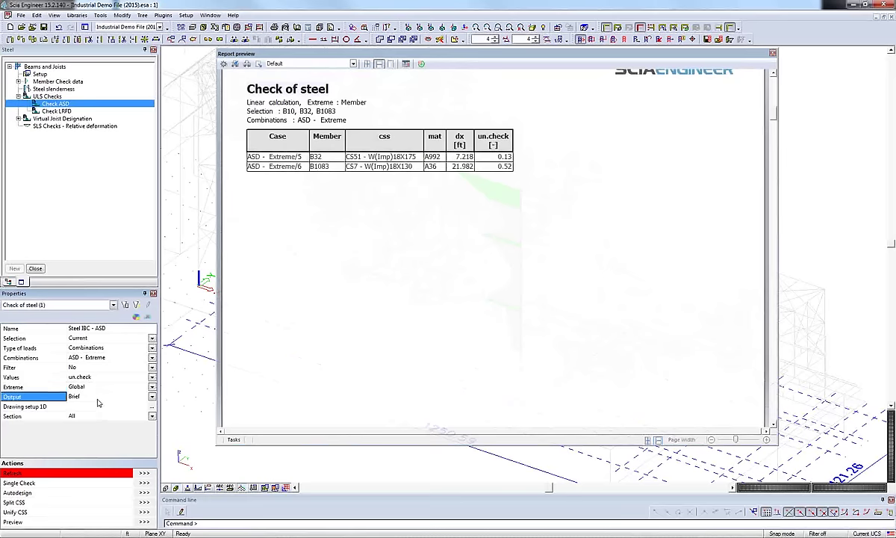
click(93, 384)
click(143, 474)
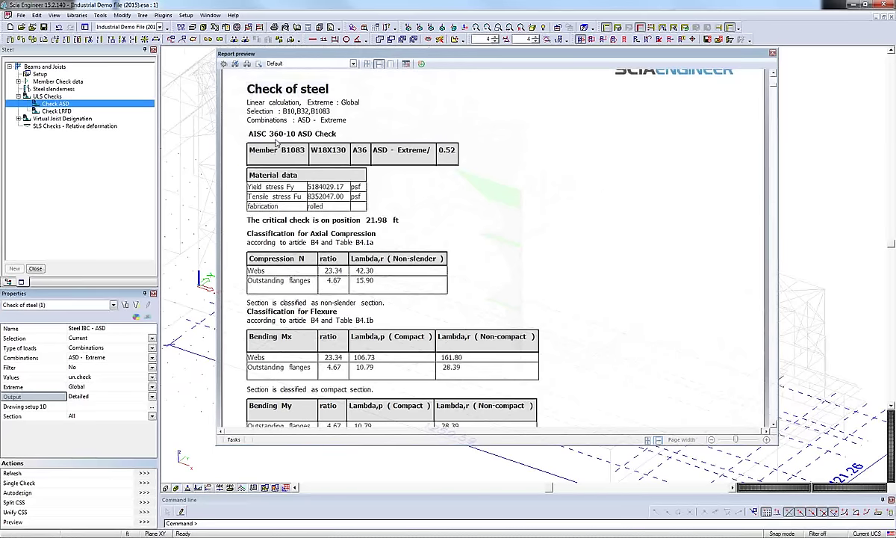
- Read through the detailed AISC 360-10 ASD check report down to the torsion and combined stress checks, and close it
scroll(360, 169, down, 6)
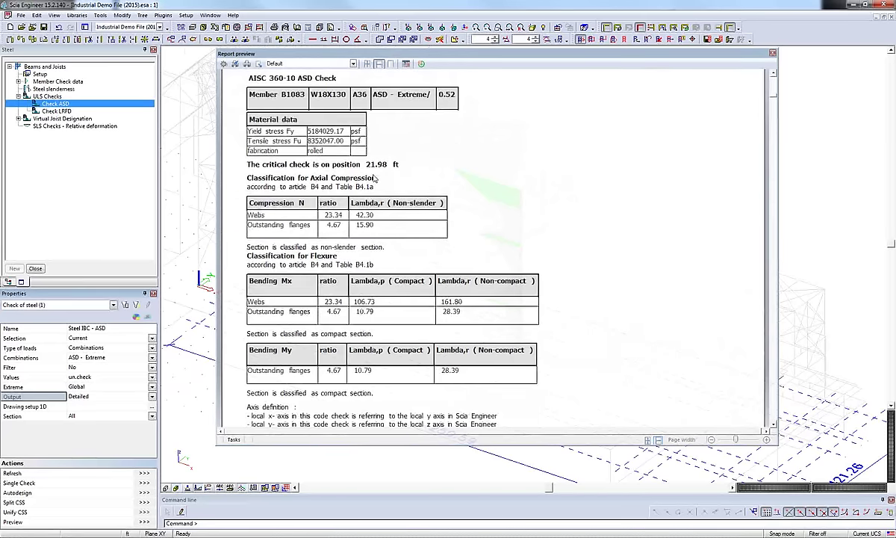
scroll(374, 184, down, 18)
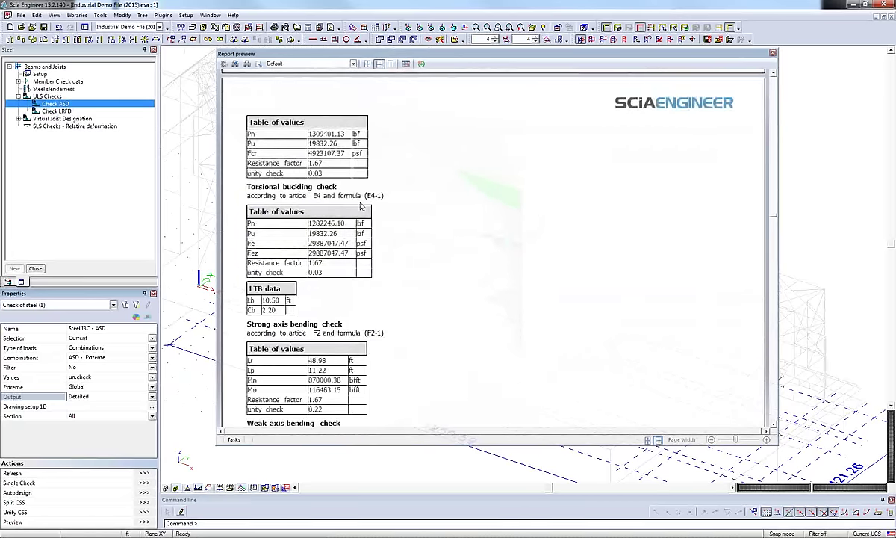
scroll(480, 195, down, 2)
scroll(480, 196, down, 20)
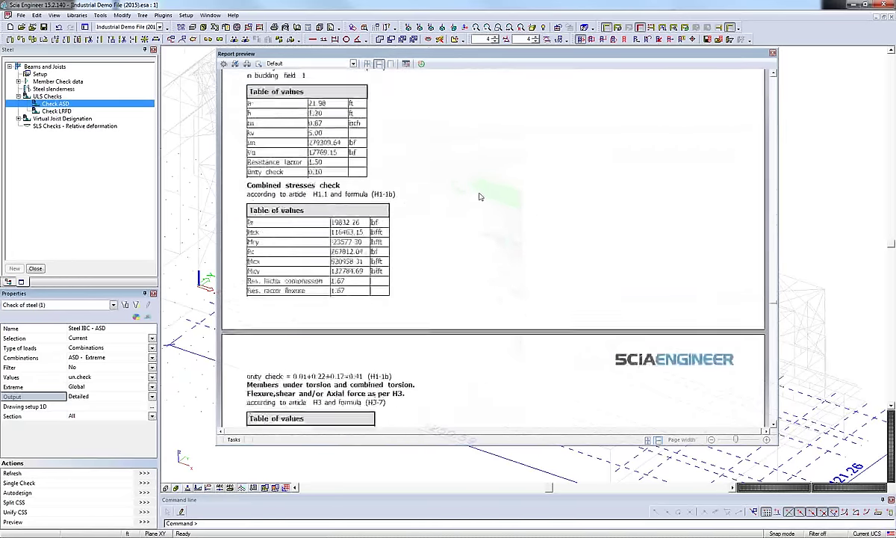
scroll(478, 199, down, 4)
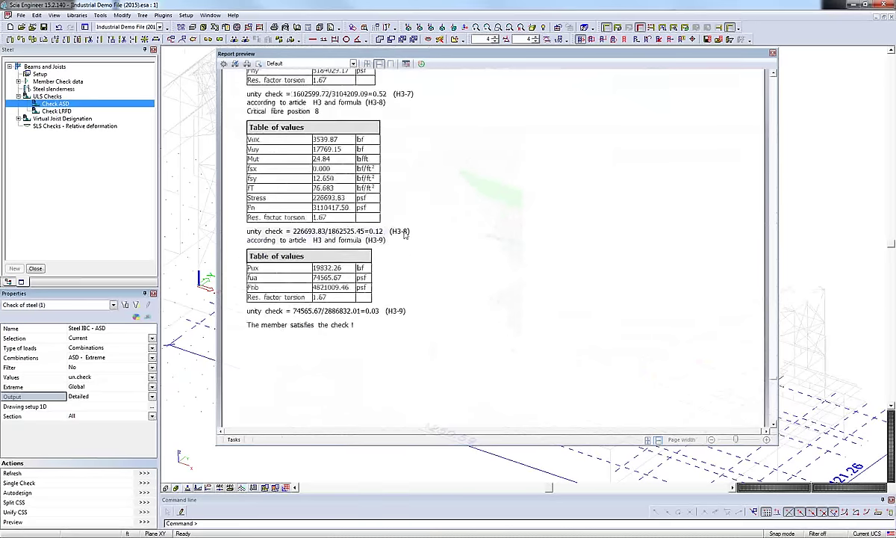
scroll(389, 172, up, 2)
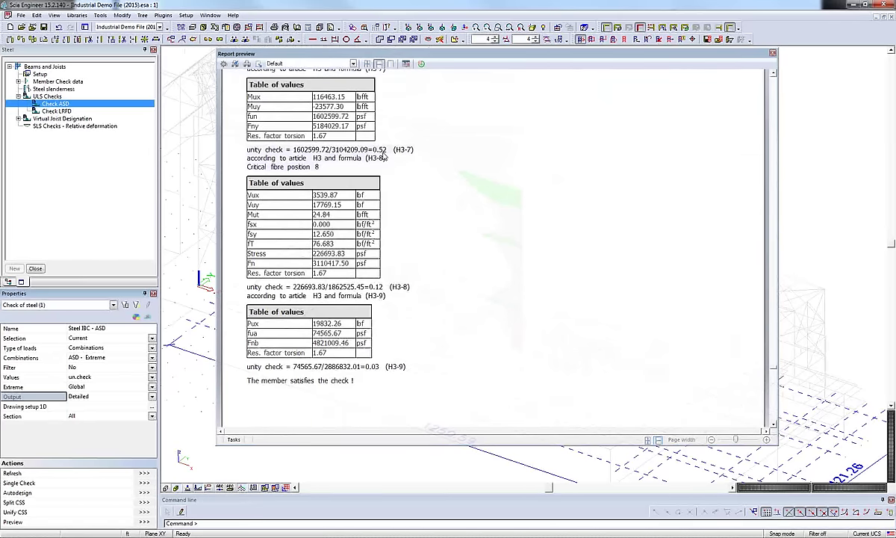
click(773, 53)
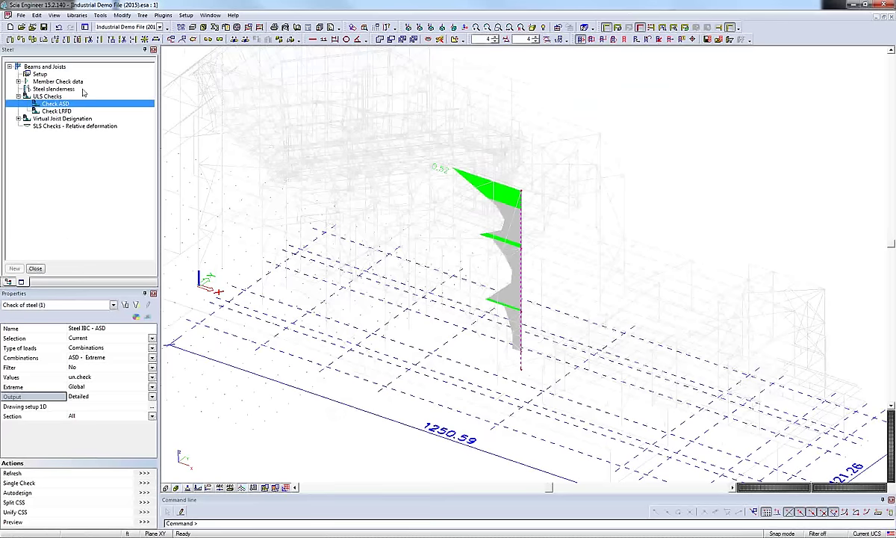
- Clear the selection, select only column member B1083 and review its BC1 buckling data
click(42, 75)
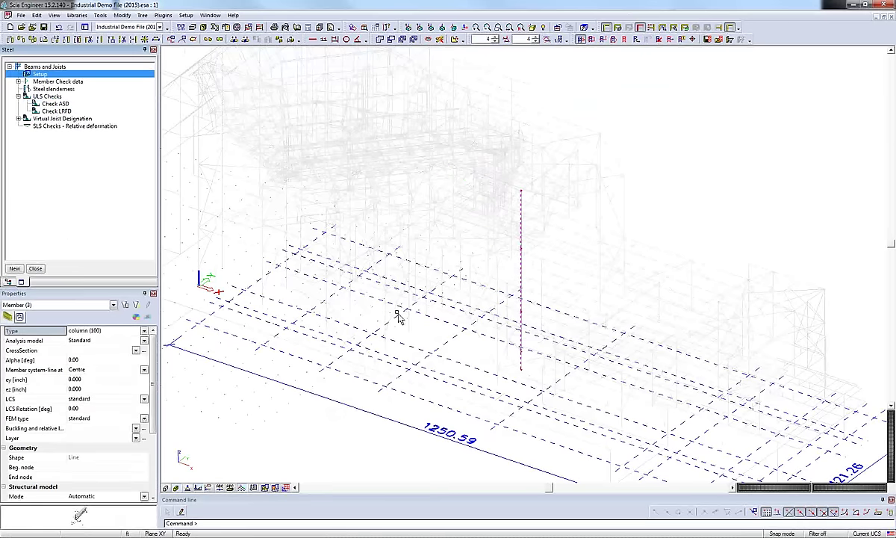
key(Escape)
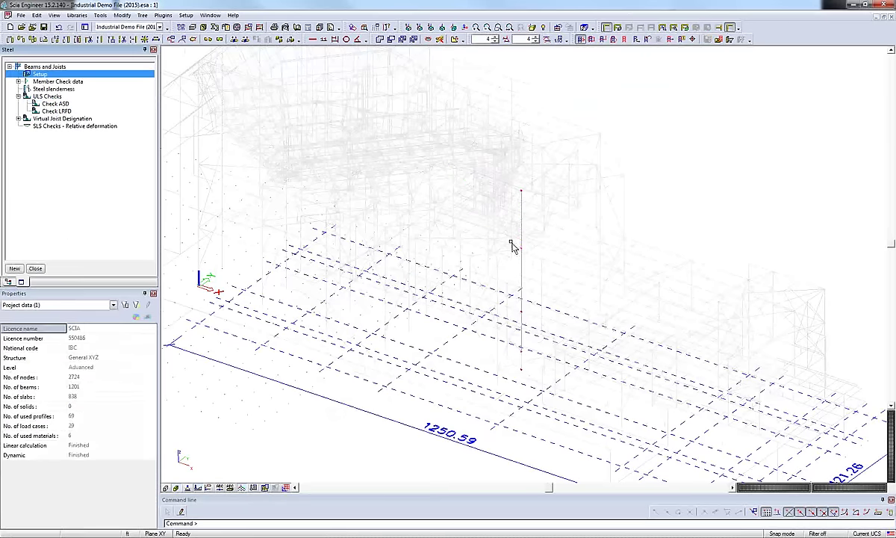
click(523, 281)
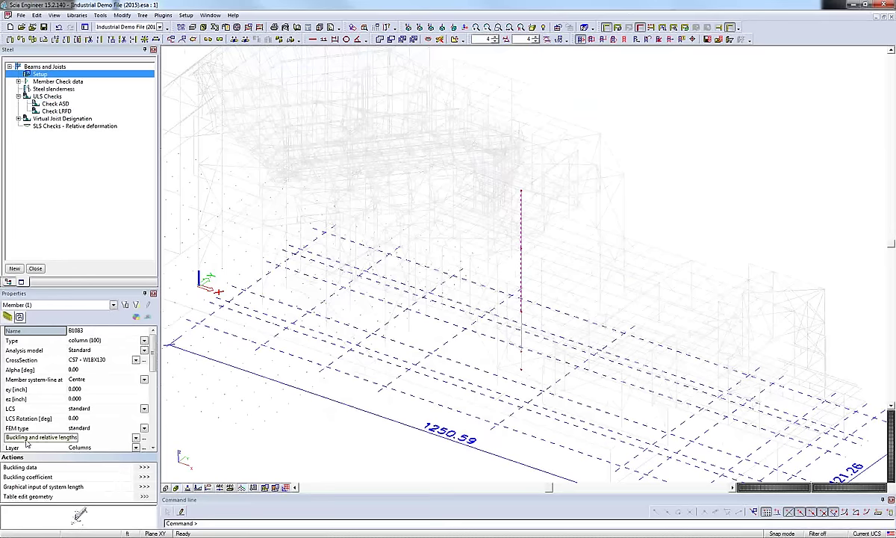
click(145, 439)
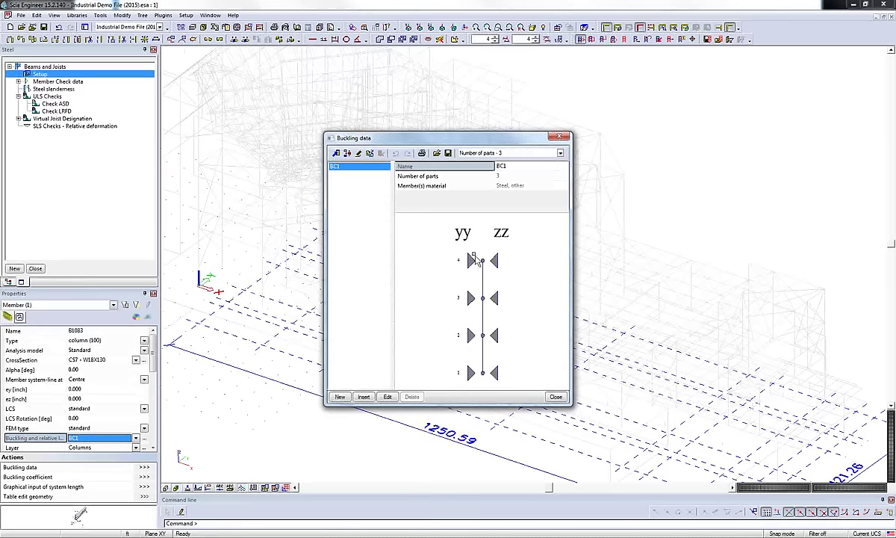
click(563, 138)
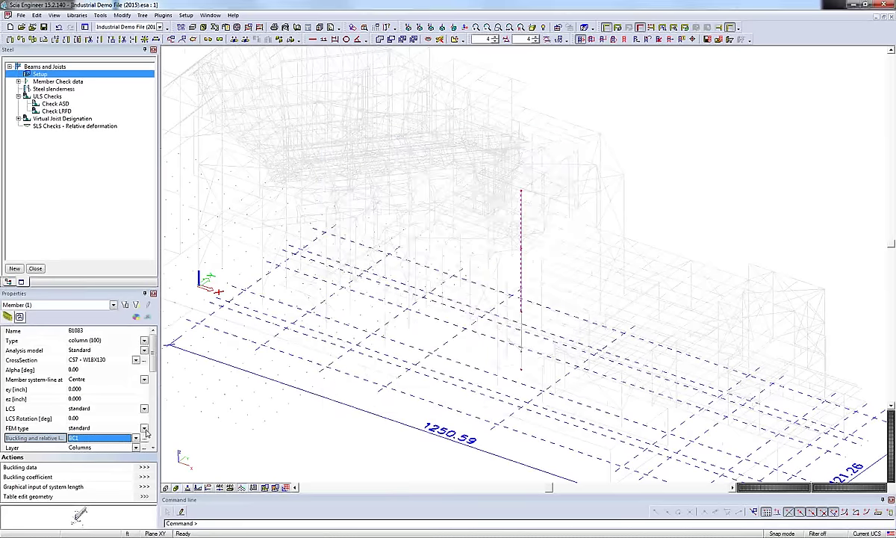
- Inspect the column's yy and zz buckling restraints in the graphical input of system length, and cancel without changes
click(145, 487)
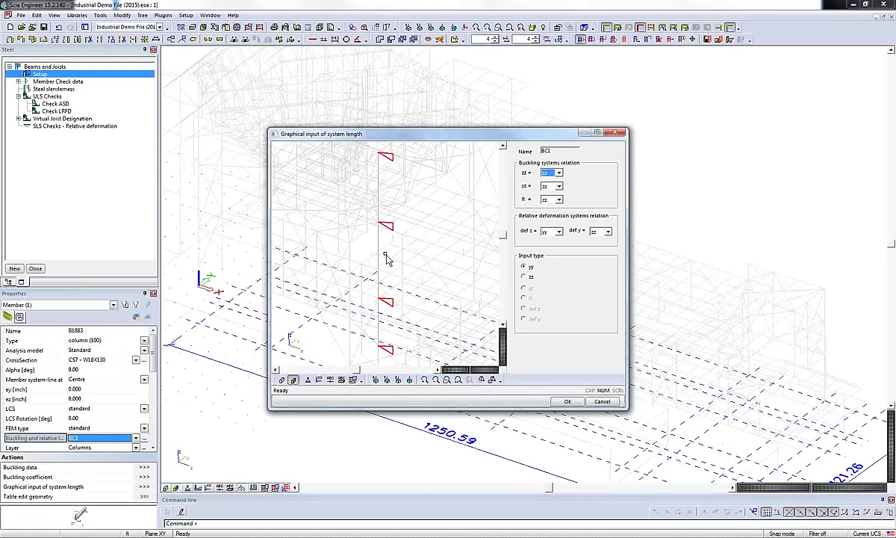
click(524, 265)
click(523, 276)
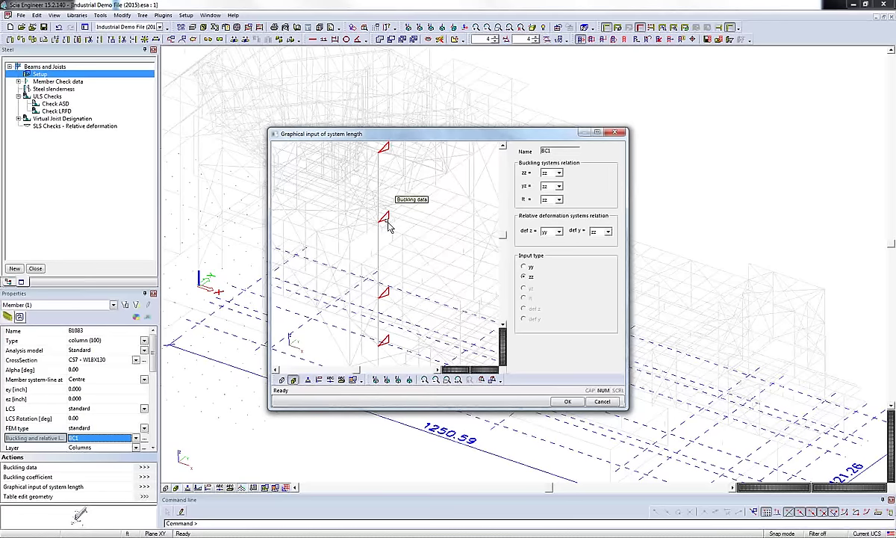
click(601, 401)
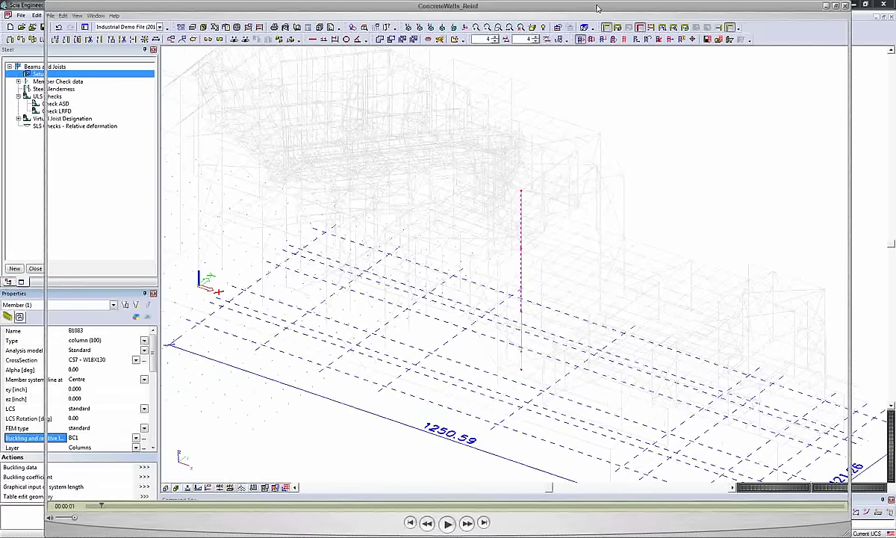
- Switch to the video player and play the ConcreteWalls_Reinf video, pausing to examine the wall's 2D reinforcement design
mouse_move(562, 6)
mouse_down()
mouse_move(582, 72)
mouse_move(579, 3)
mouse_up()
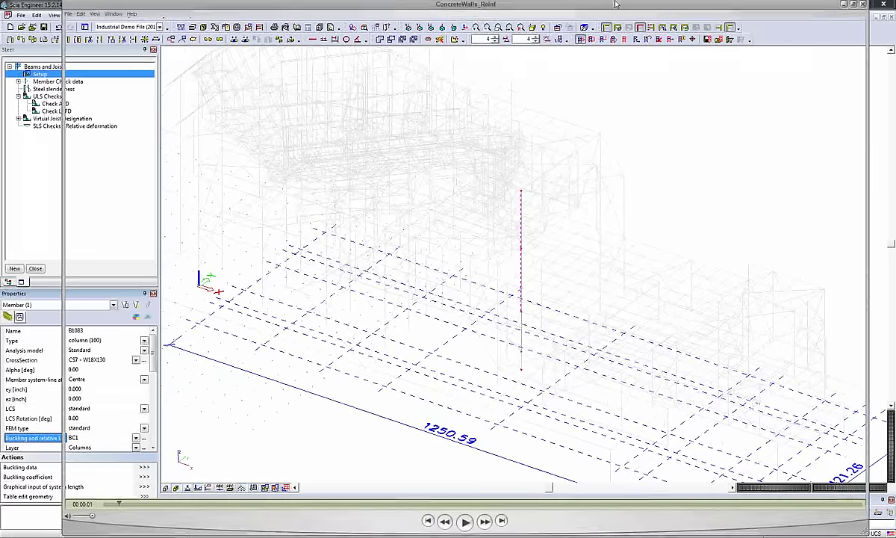
click(855, 6)
double_click(856, 53)
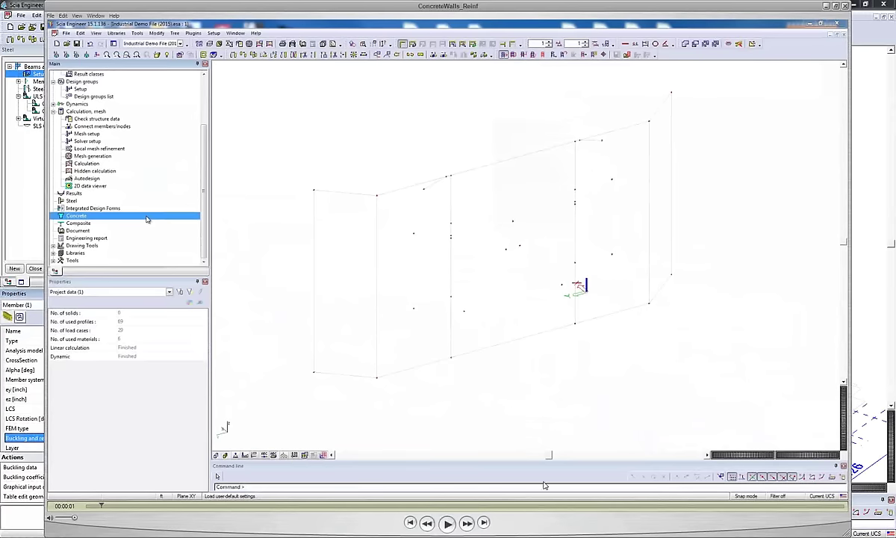
click(448, 523)
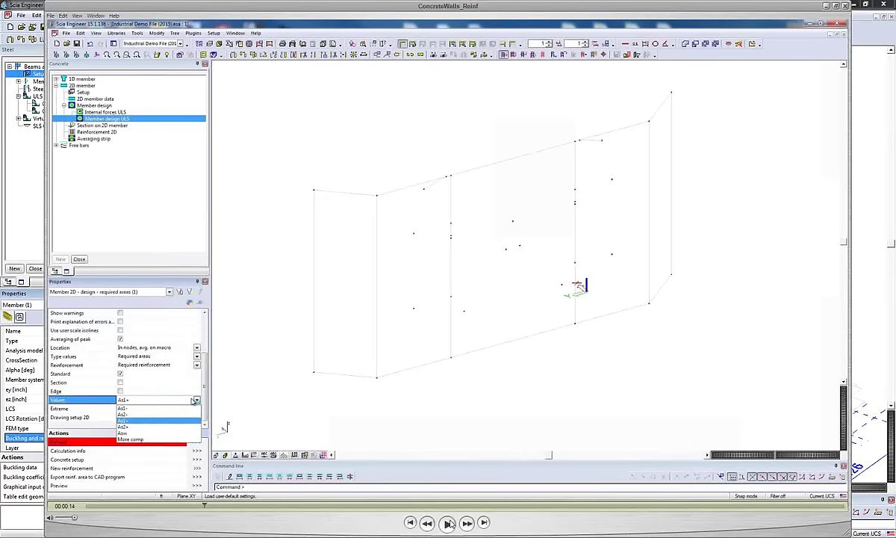
click(448, 522)
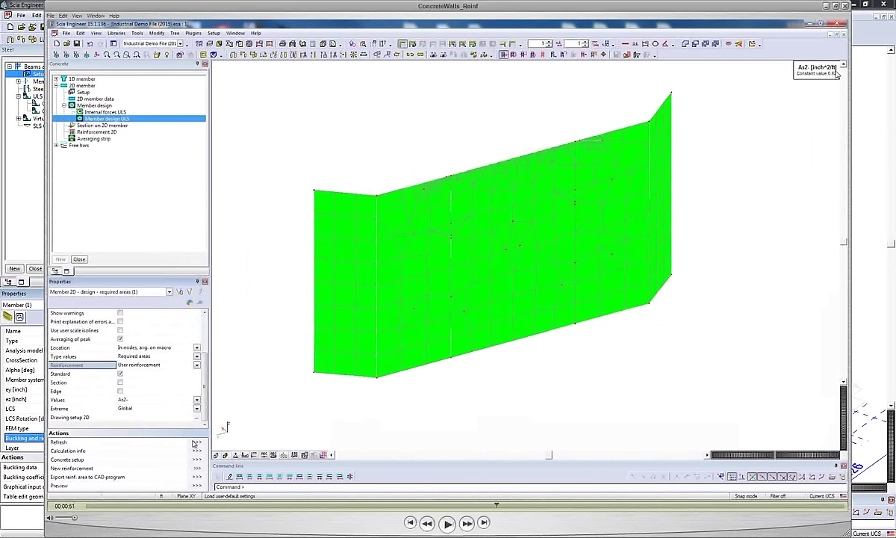
key(space)
key(space)
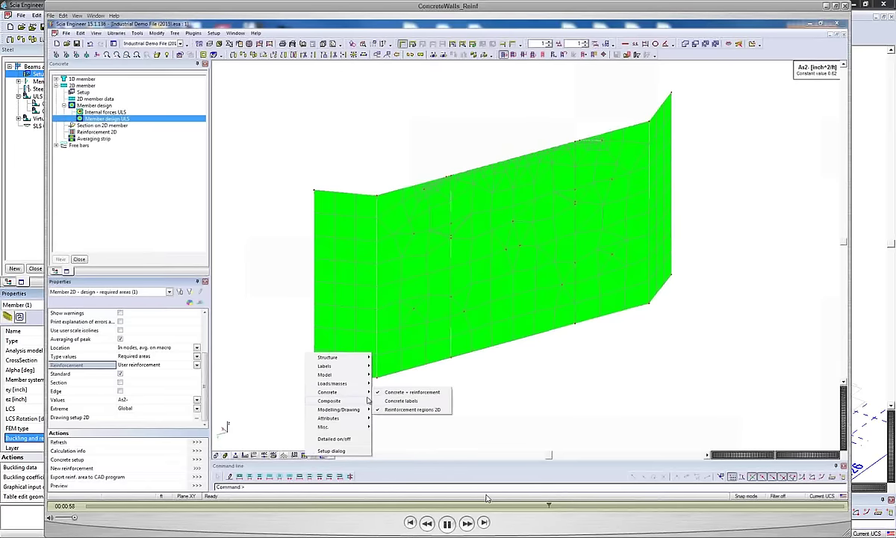
click(447, 523)
click(446, 523)
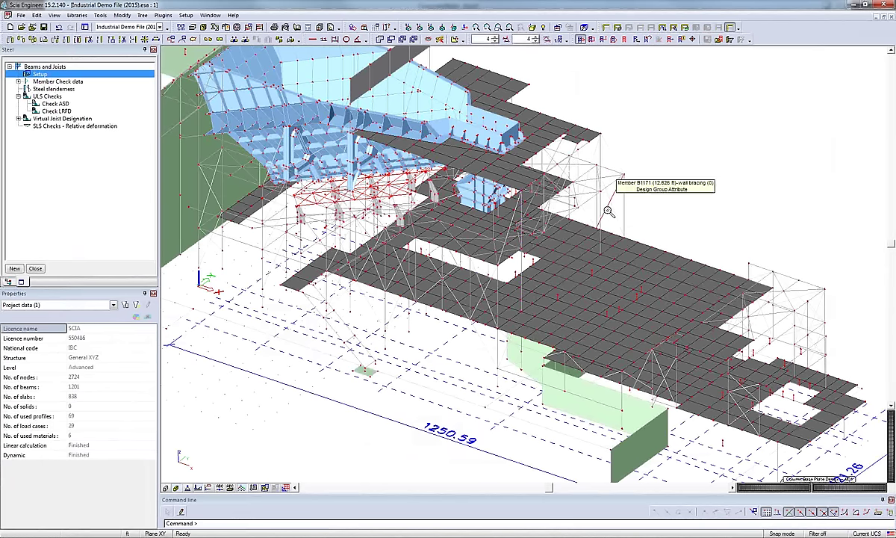
scroll(588, 215, down, 3)
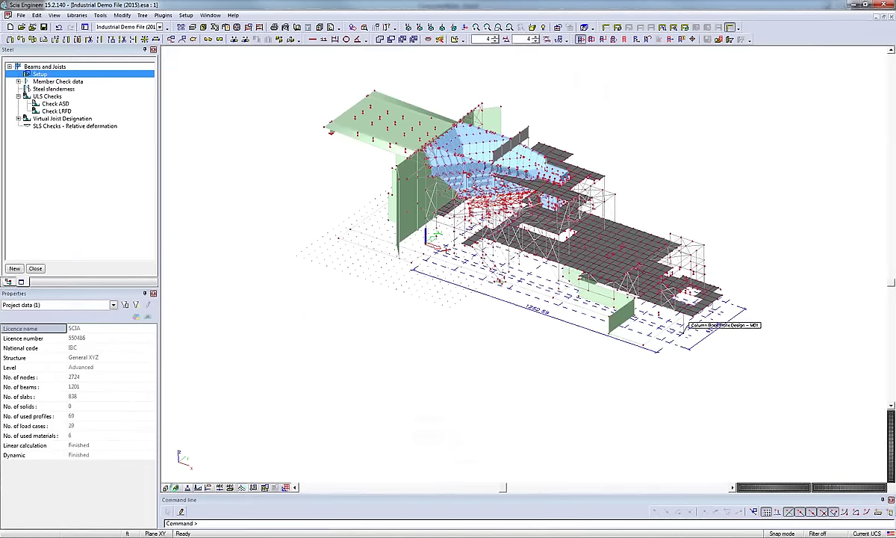
- Regenerate the structure view, switch from the steel checks to Integrated Design Forms, and expand Column Base Plate Design under Other checks
key(ctrl+r)
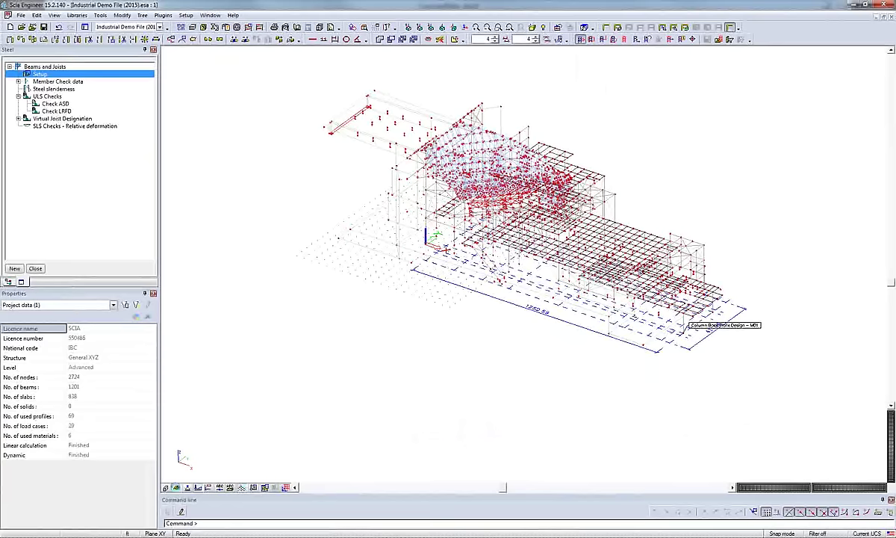
ctrl+right_drag(620, 153, 706, 171)
scroll(632, 207, up, 2)
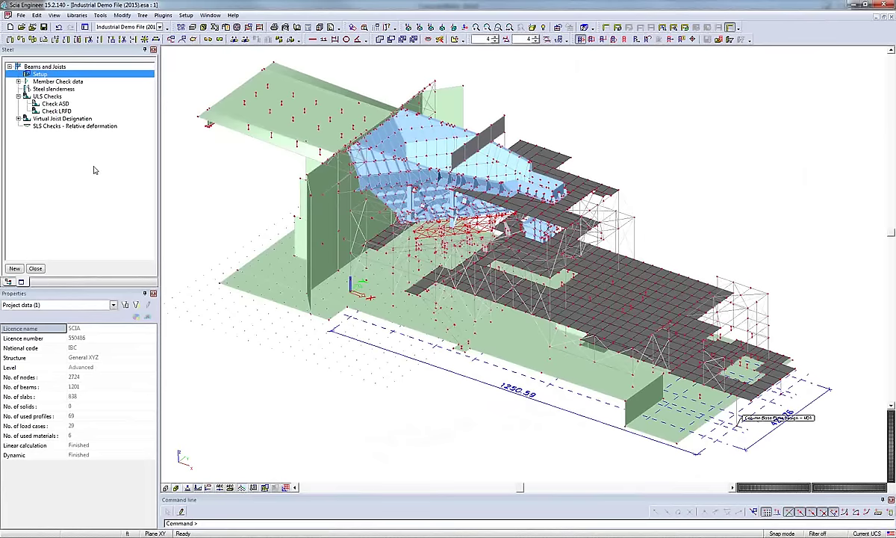
click(41, 213)
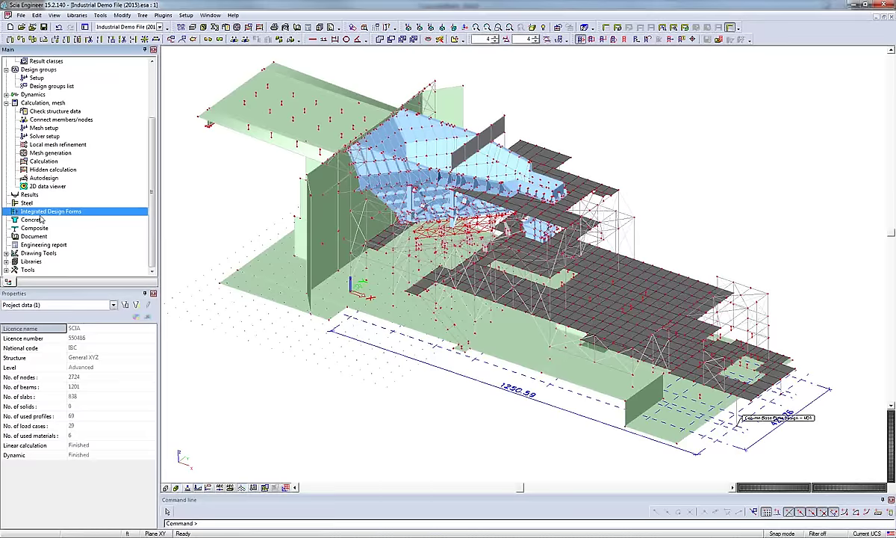
double_click(41, 212)
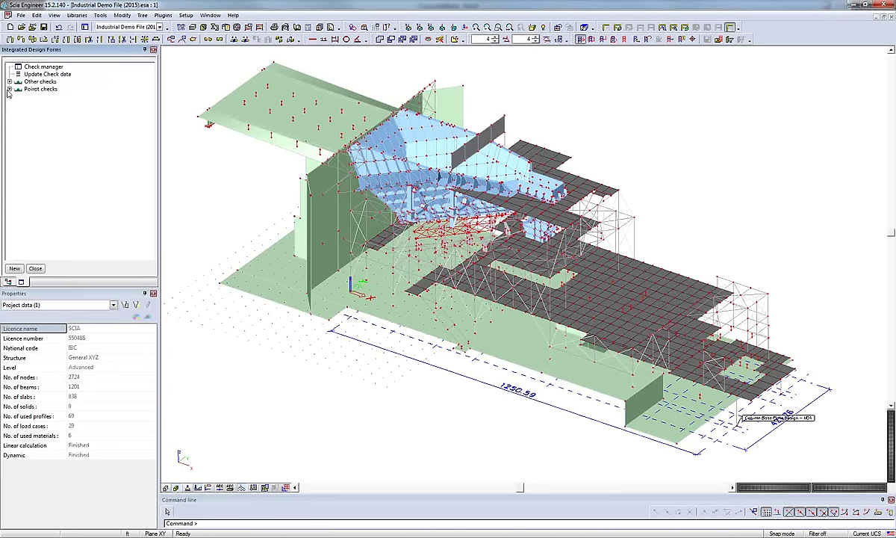
click(10, 81)
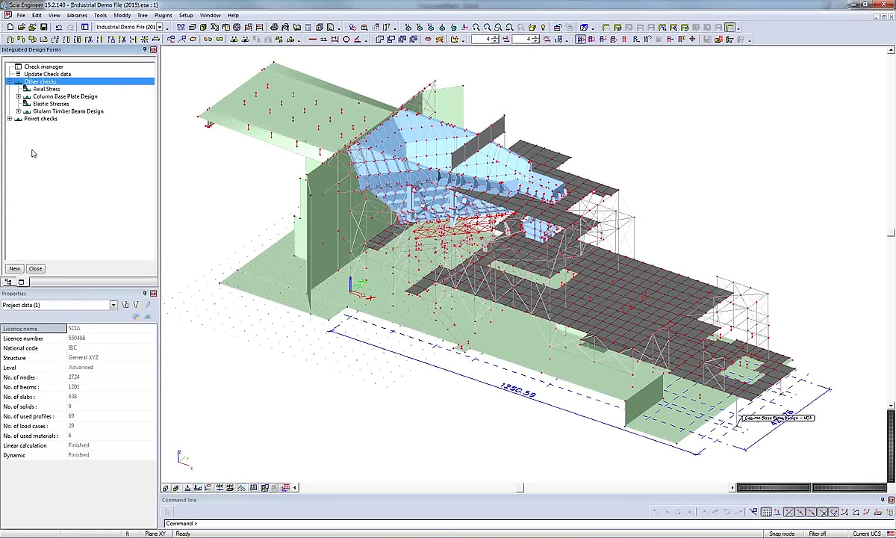
click(19, 96)
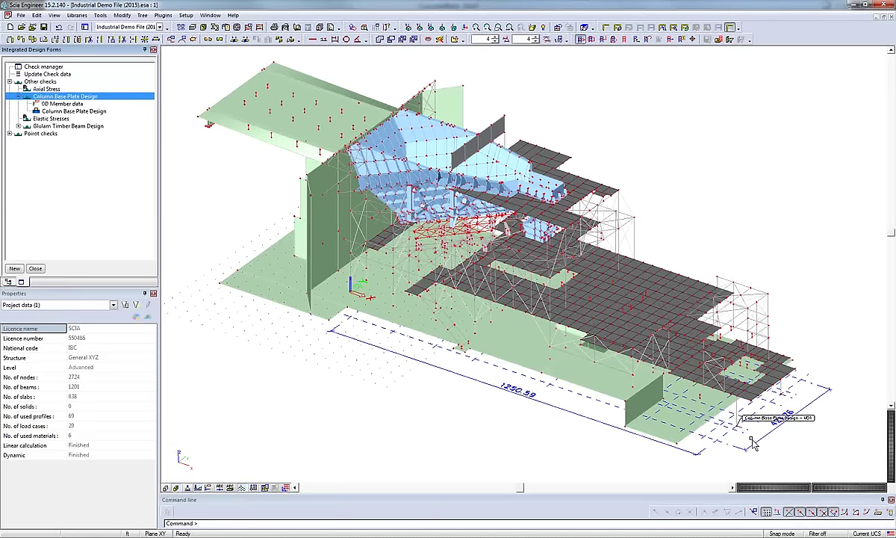
- Open the design form of base plate data MD1 at the outer column's foot and enlarge the form
scroll(752, 443, up, 8)
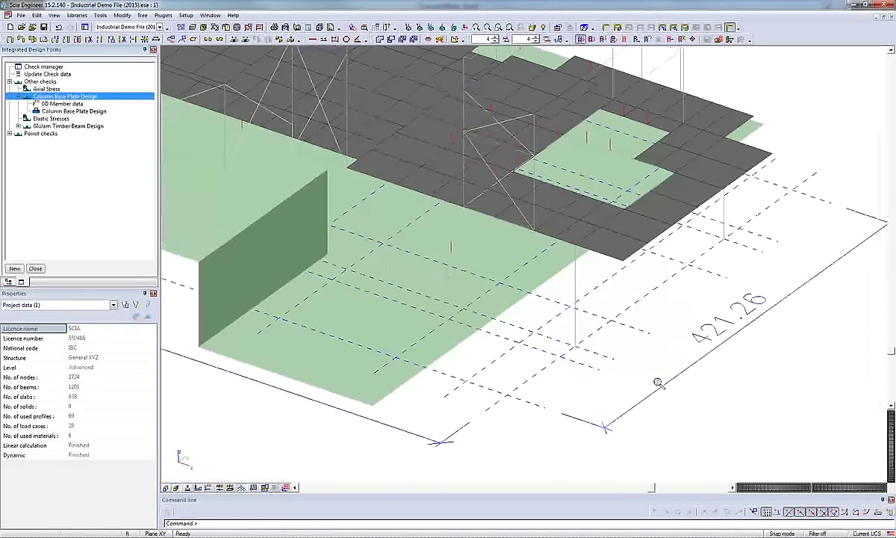
scroll(657, 382, up, 3)
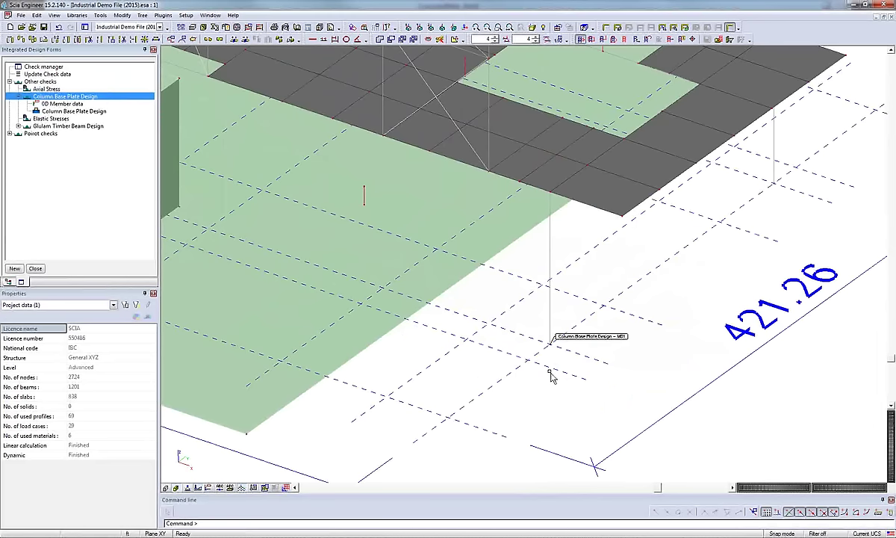
double_click(591, 346)
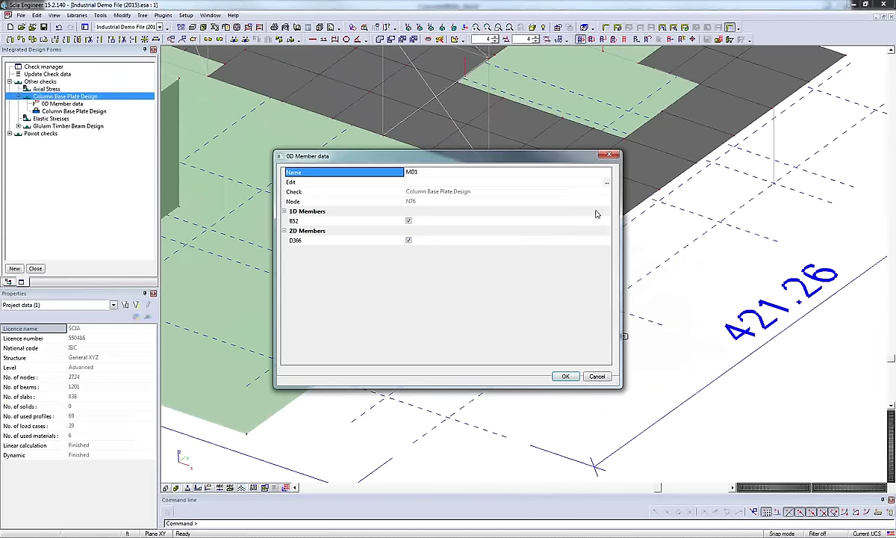
click(608, 184)
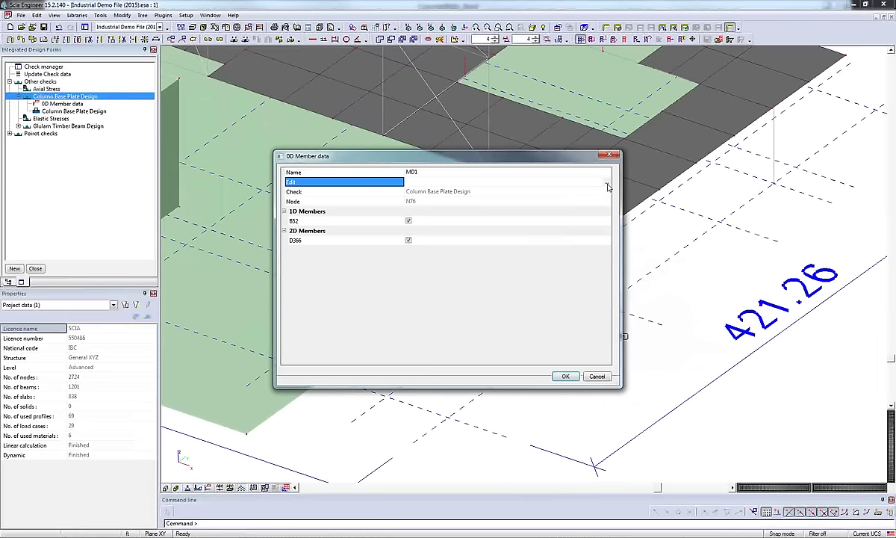
click(608, 187)
drag(452, 149, 372, 80)
drag(494, 299, 776, 418)
- Review the shear transfer, base plate, weld and anchor bolt inputs, keeping Bolt Shear as the transfer method
click(233, 122)
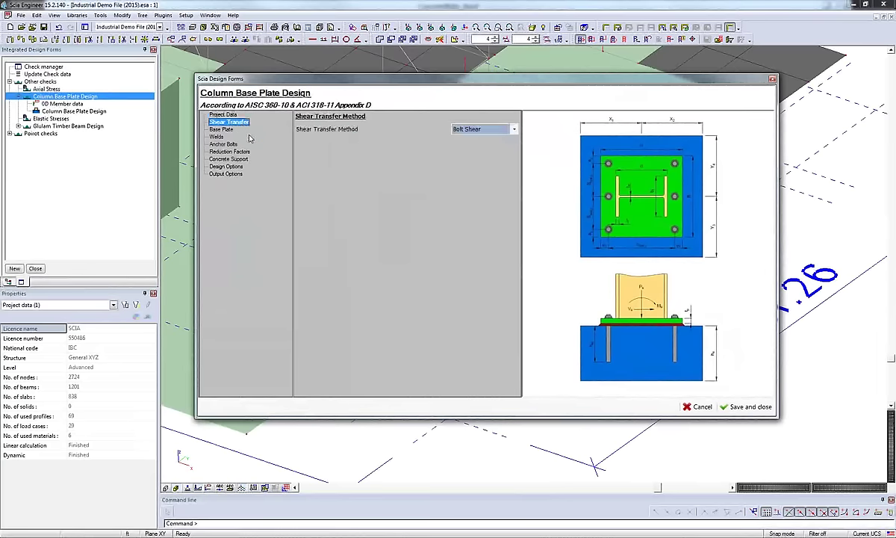
click(489, 129)
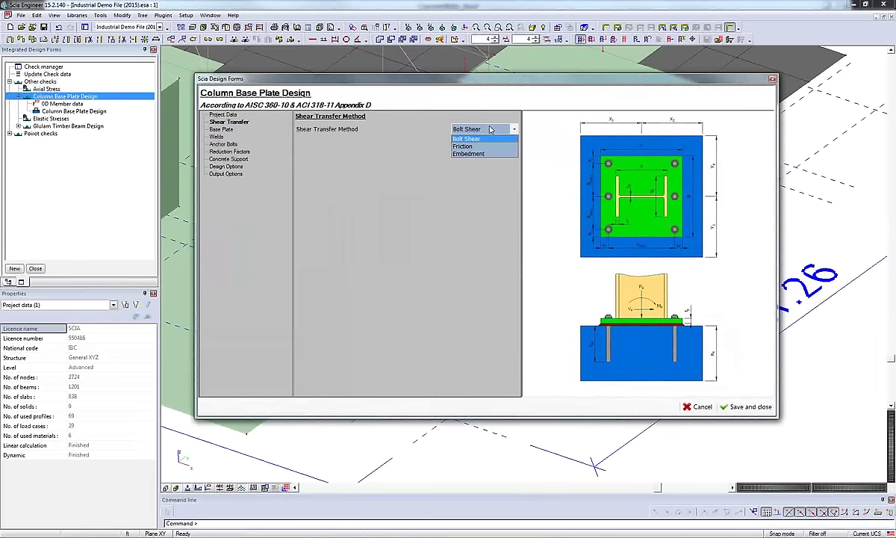
click(466, 139)
click(225, 128)
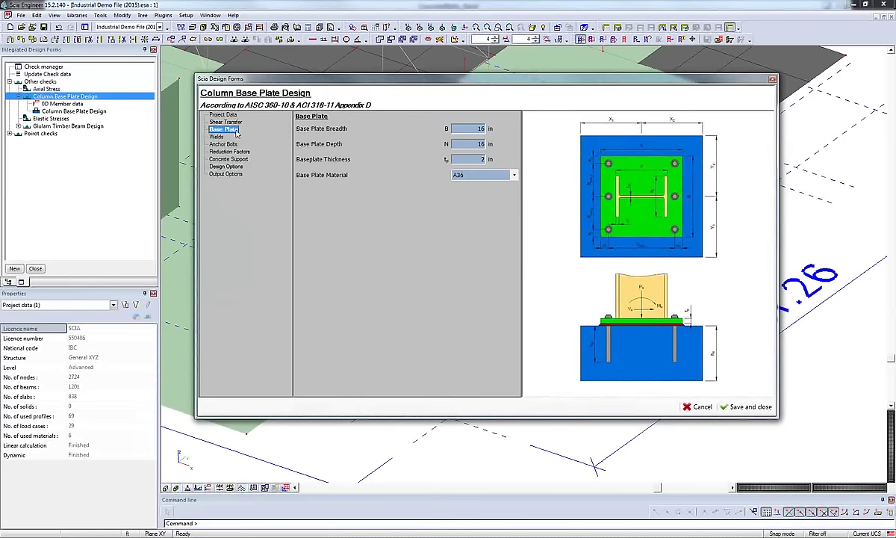
click(211, 137)
click(222, 144)
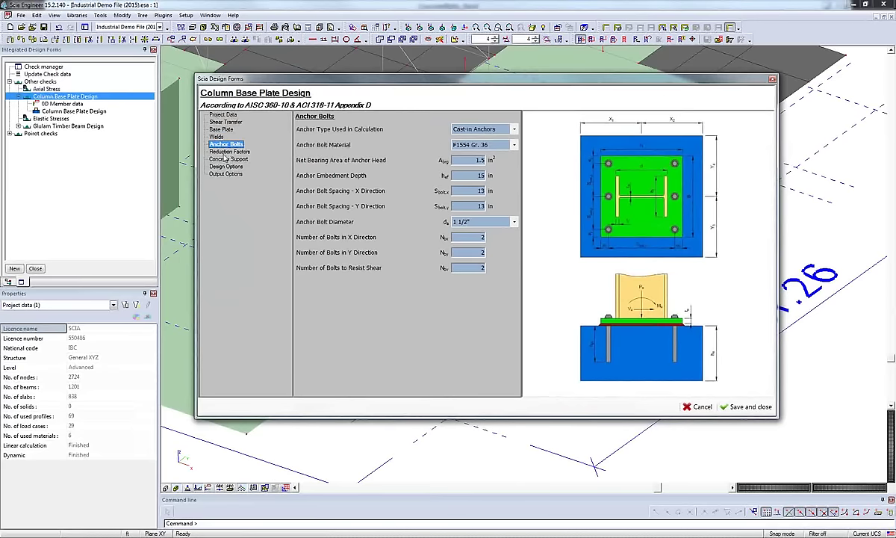
- Review the reduction factors, concrete support and design options, and cancel the design form and the member data without changes
click(212, 151)
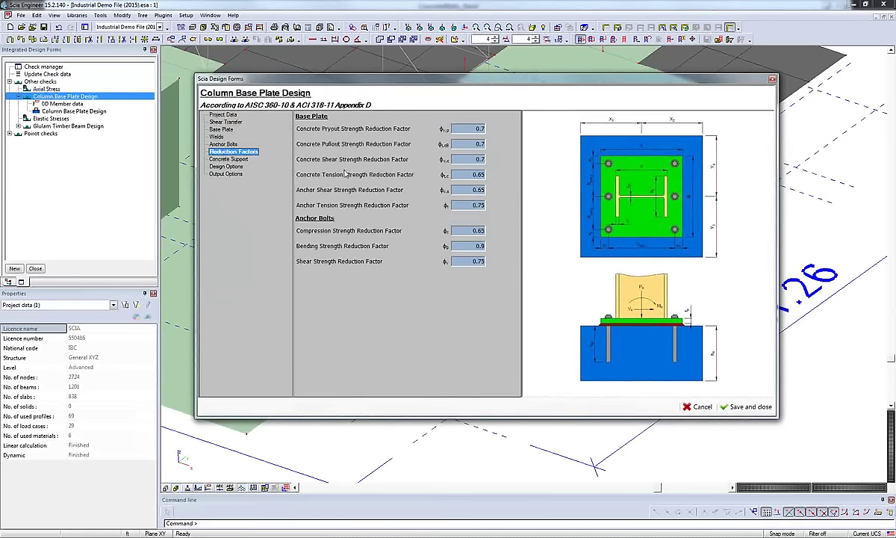
click(224, 159)
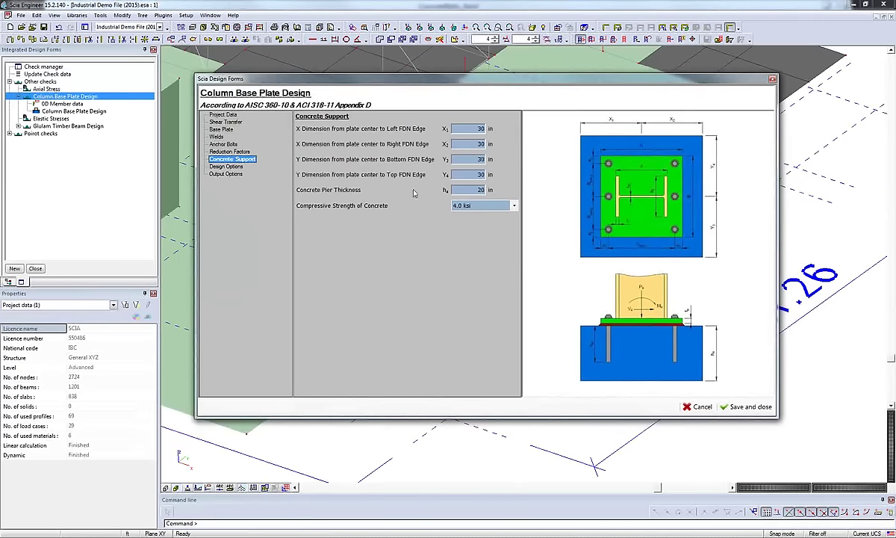
click(238, 167)
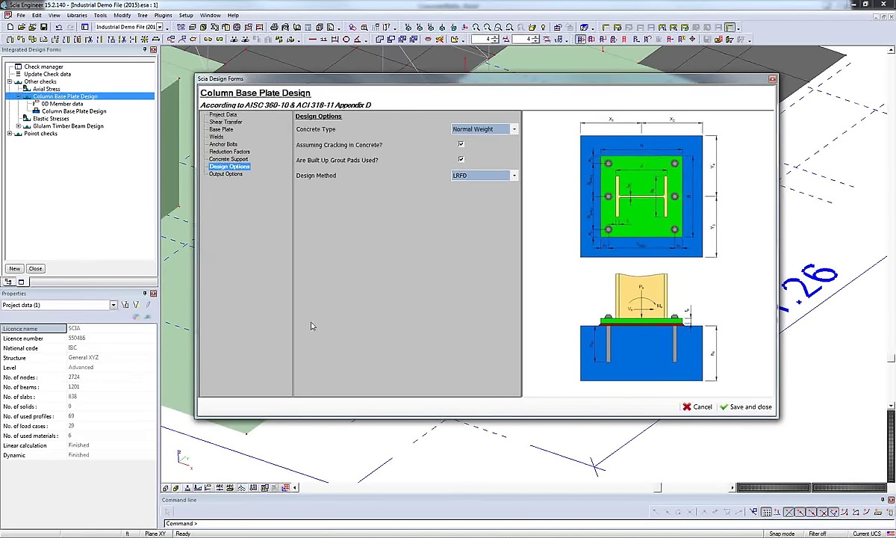
click(698, 406)
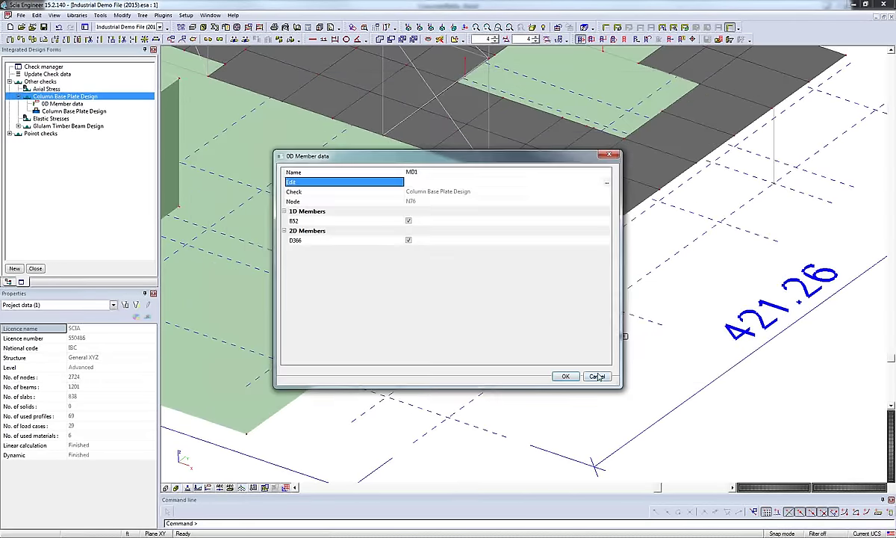
click(597, 376)
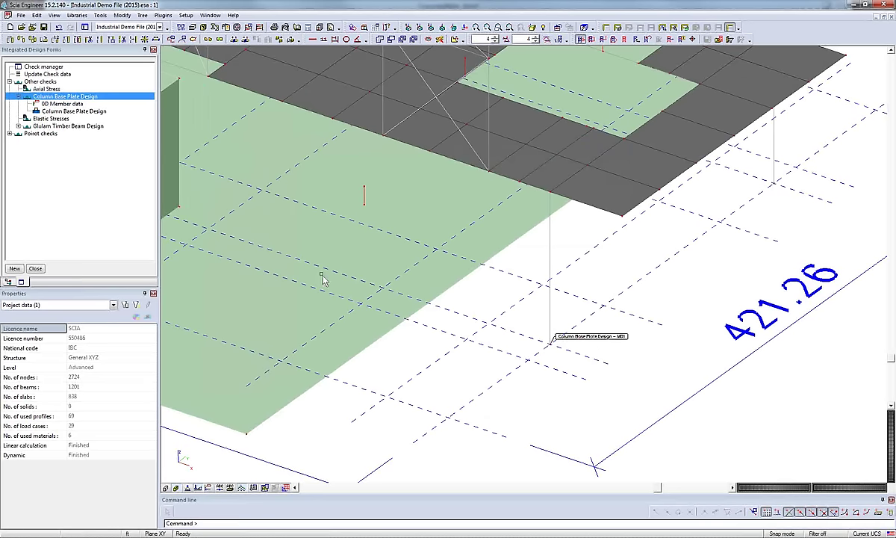
- Run the Column Base Plate Design check on MD1 for the ASD combination and display its unity check on the model
click(86, 110)
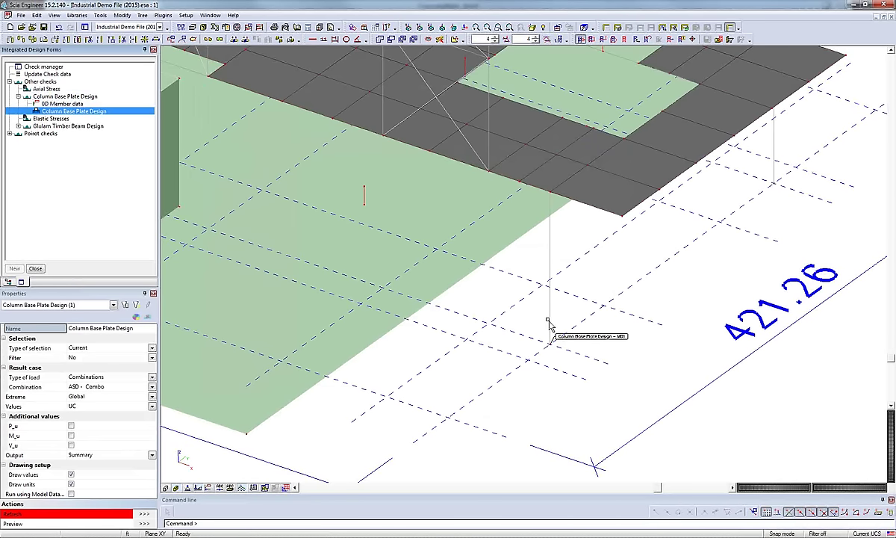
ctrl+right_drag(563, 371, 573, 328)
scroll(574, 329, down, 3)
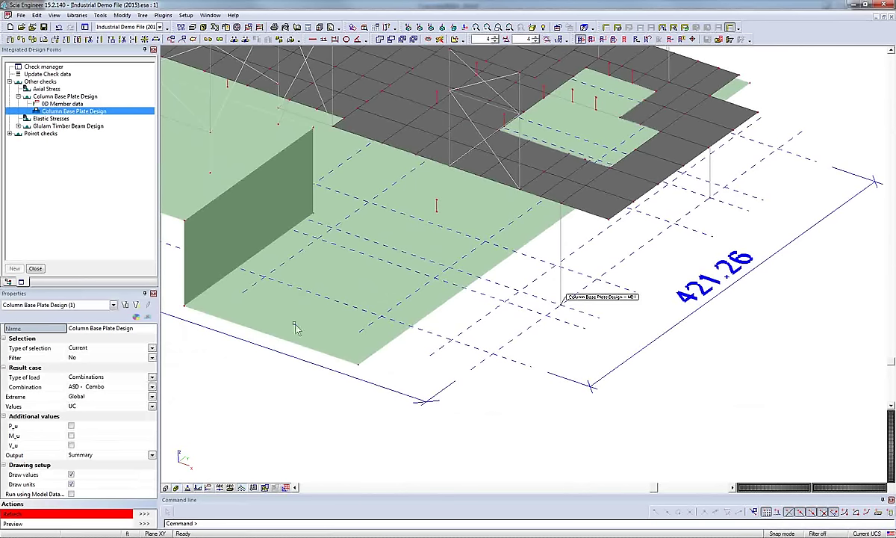
click(586, 304)
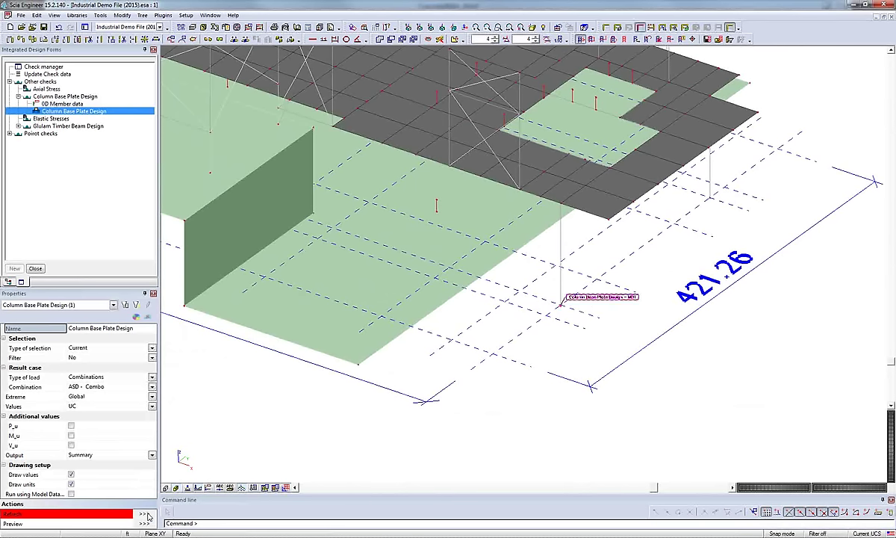
click(145, 514)
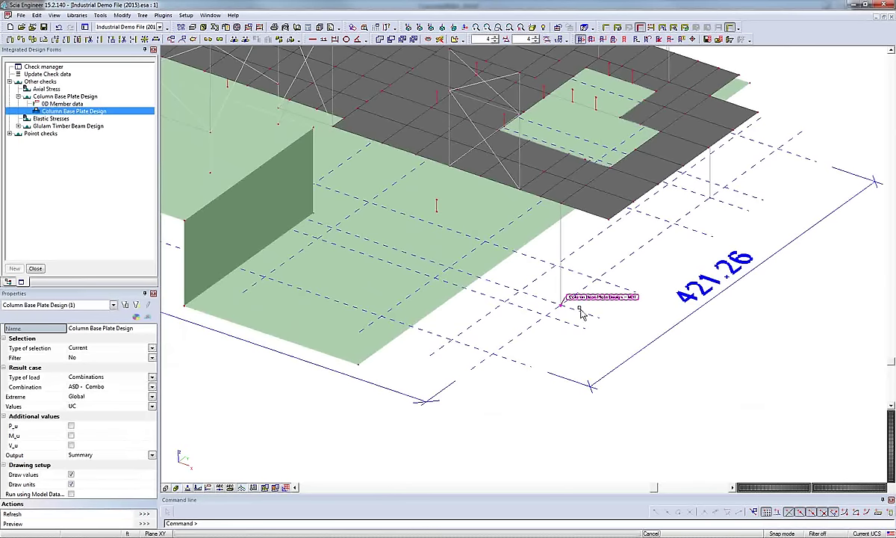
middle_drag(571, 340, 528, 357)
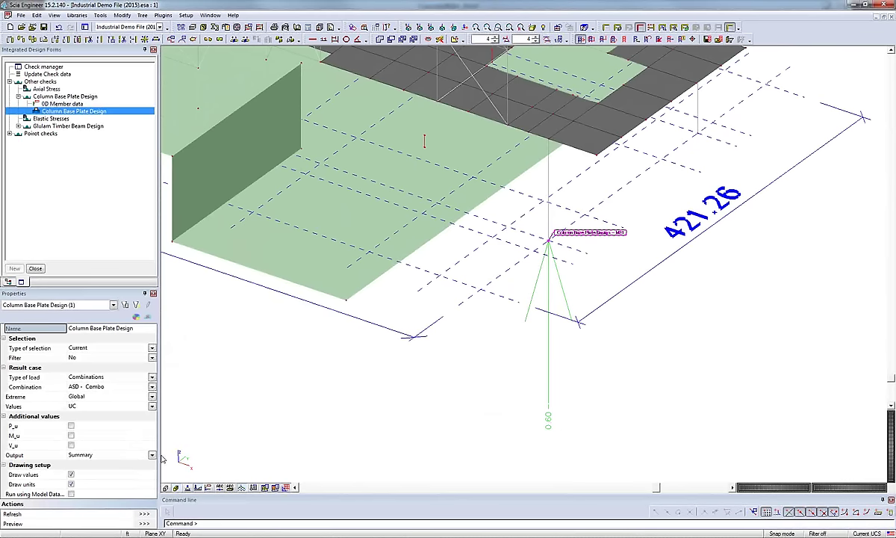
- Set the check output to Tables, preview the report and read through the table of limit state design results
click(107, 455)
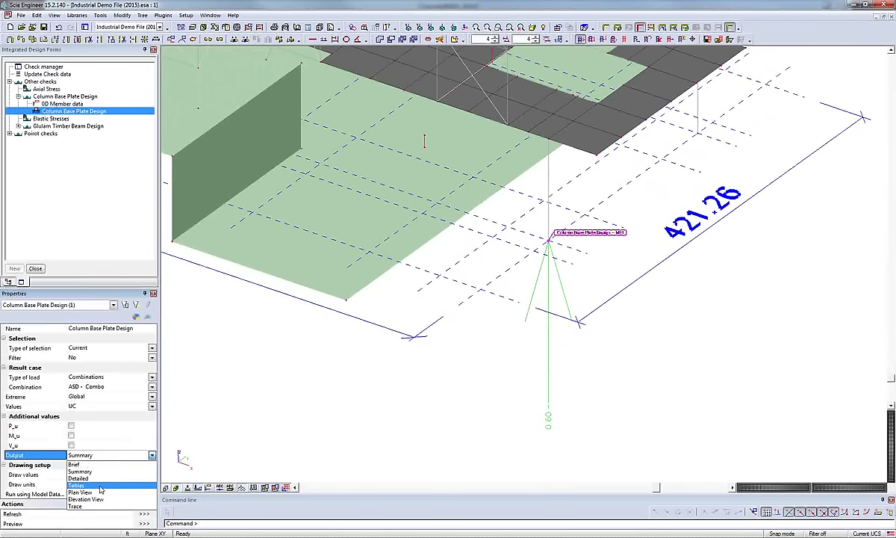
click(100, 485)
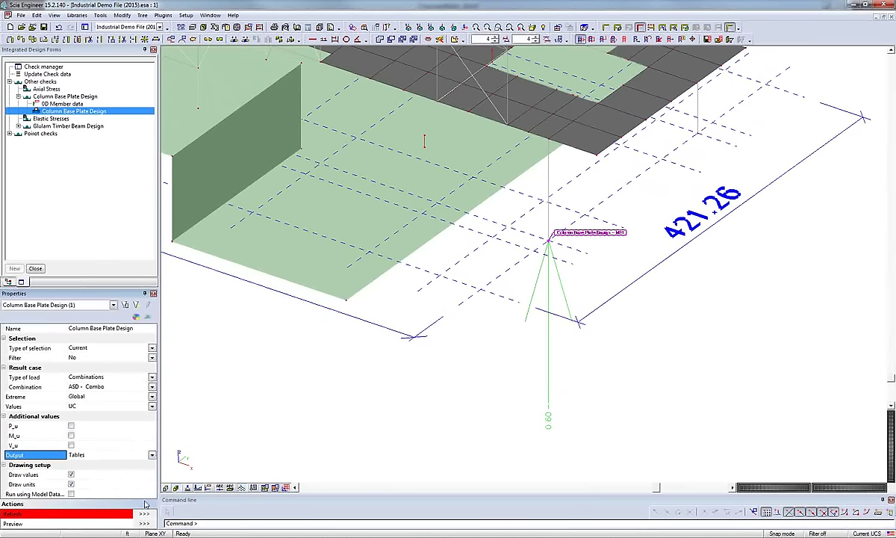
click(144, 523)
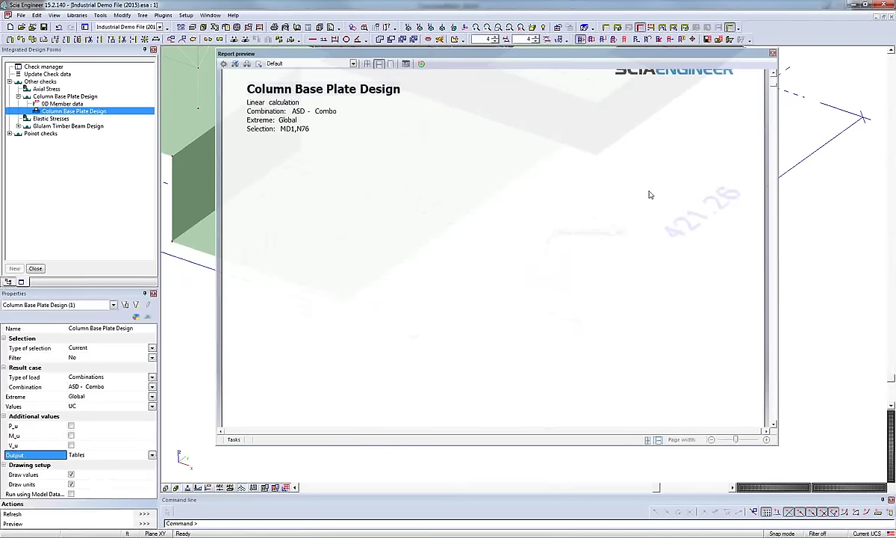
scroll(648, 194, down, 5)
scroll(649, 195, down, 15)
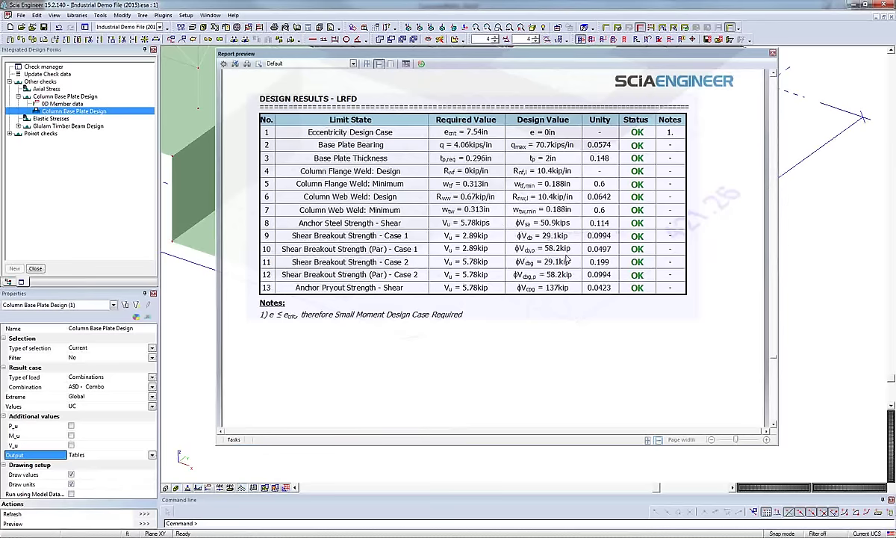
- Set the base plate check output to Detailed and read the eccentricity, plate bearing and plate thickness calculations in the preview
click(108, 454)
click(107, 477)
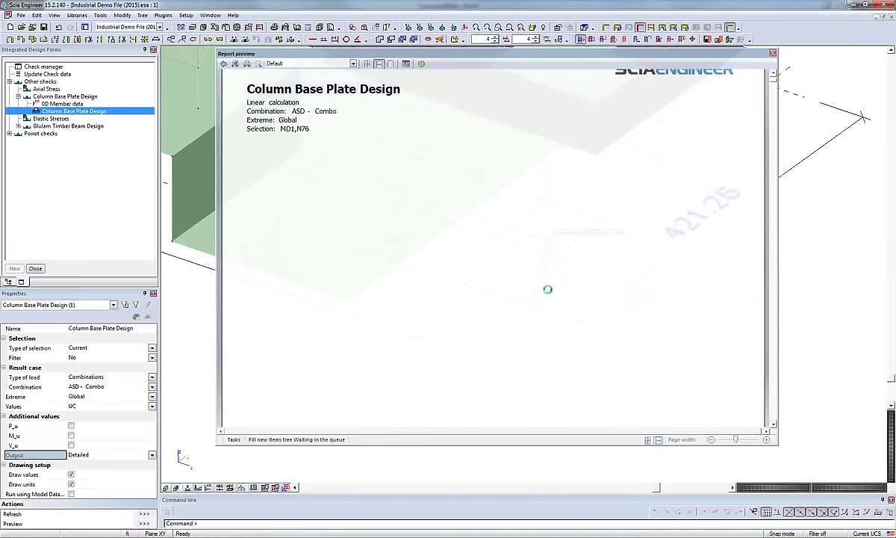
scroll(549, 294, down, 15)
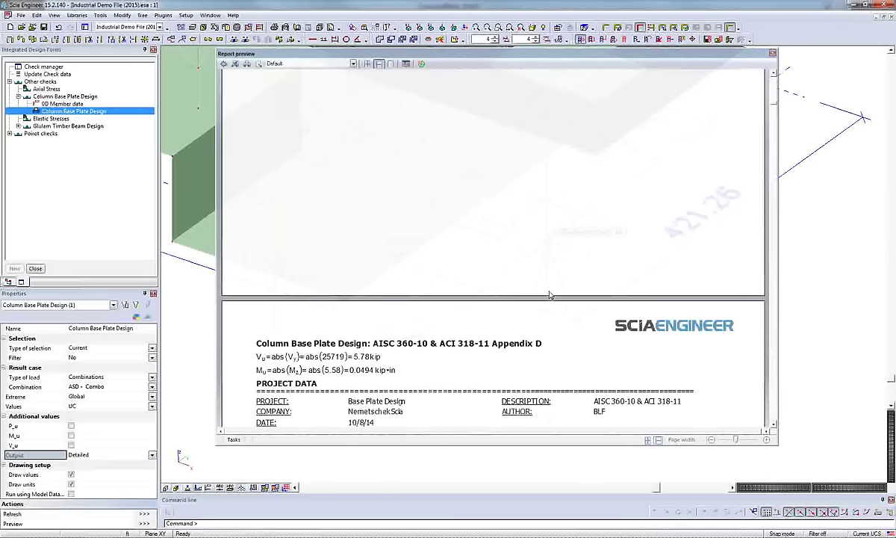
scroll(546, 291, down, 10)
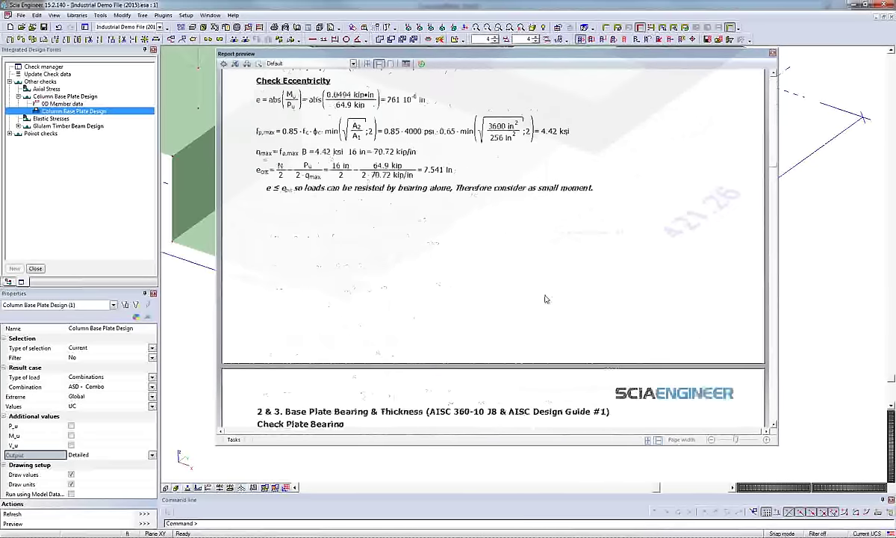
scroll(466, 252, up, 5)
scroll(465, 254, down, 10)
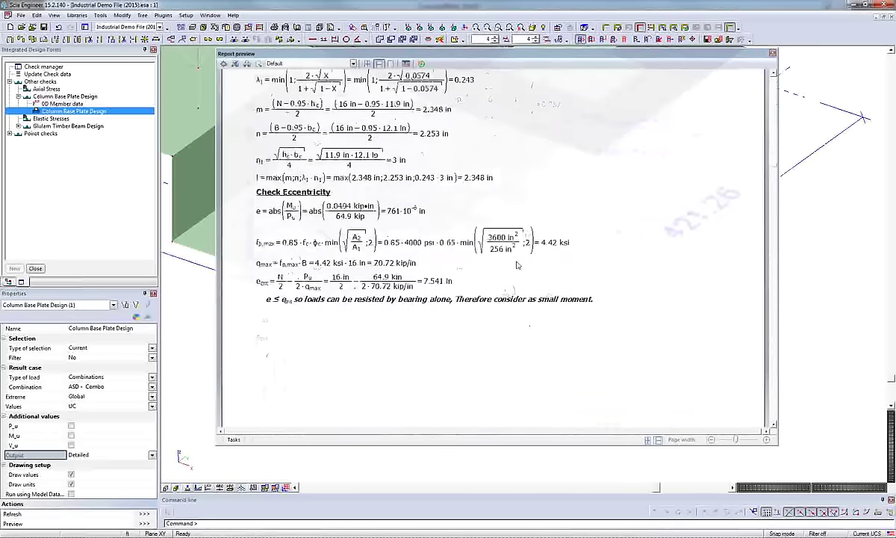
scroll(491, 268, down, 5)
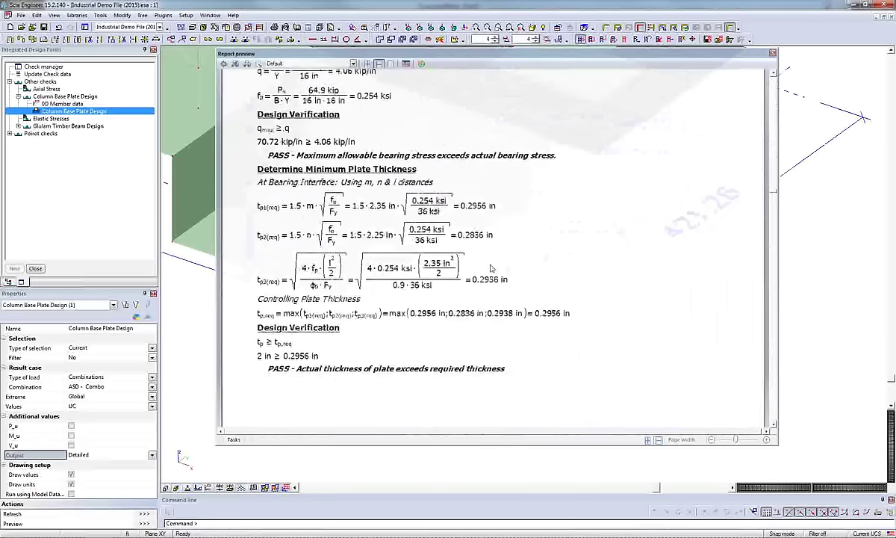
scroll(572, 260, down, 8)
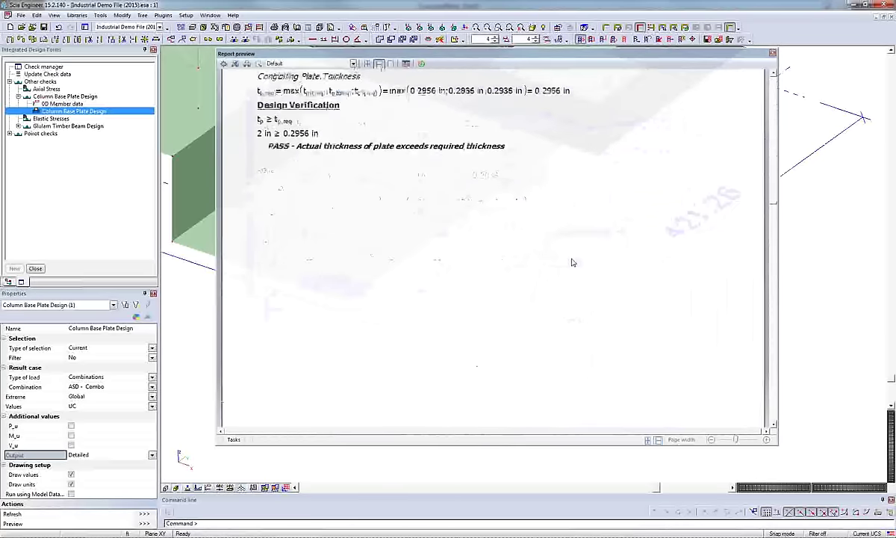
- Read the detailed weld, anchor steel and concrete shear breakout calculations for Case 1 and Case 2 in the report preview
scroll(500, 278, down, 12)
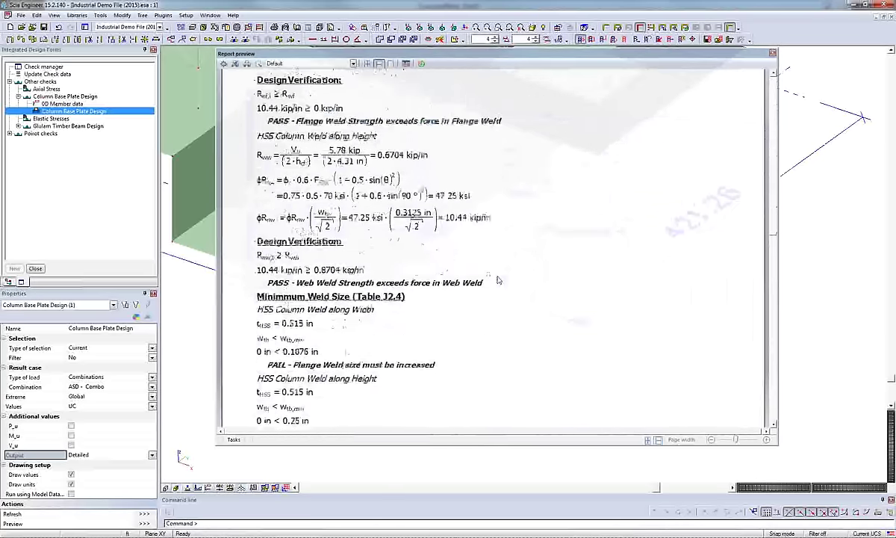
scroll(498, 279, down, 10)
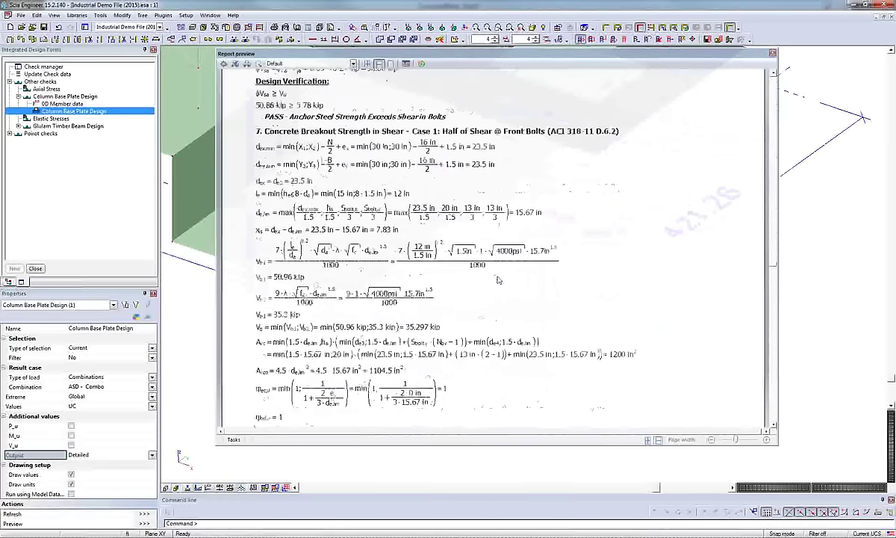
scroll(498, 279, down, 5)
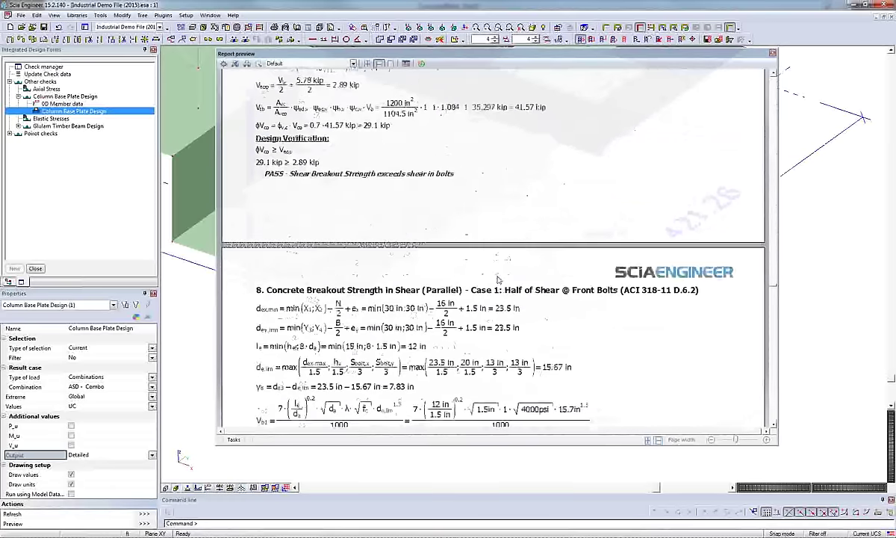
scroll(501, 226, down, 10)
scroll(474, 282, down, 10)
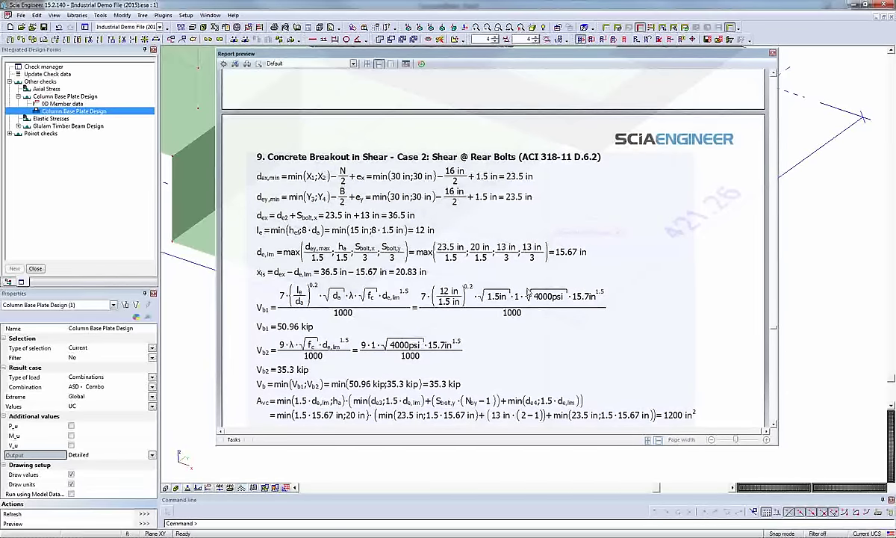
scroll(530, 288, down, 5)
scroll(529, 288, down, 10)
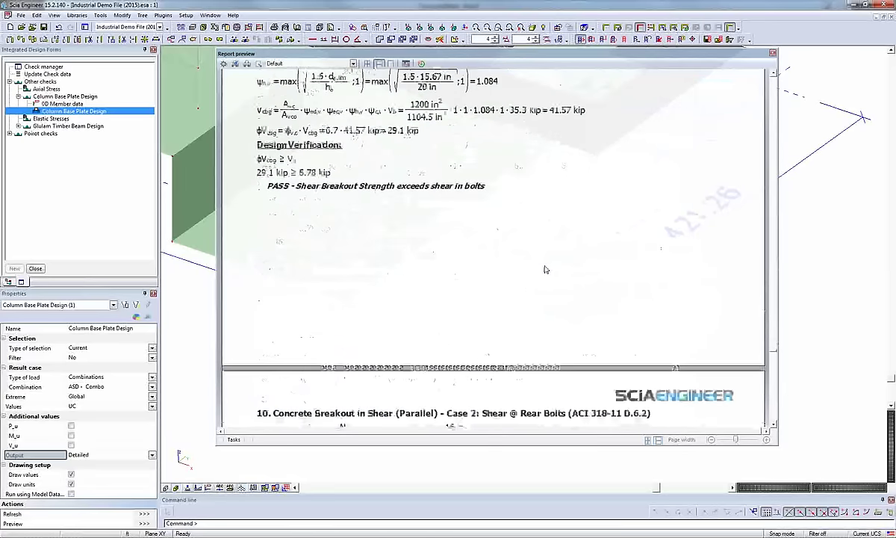
scroll(544, 271, down, 6)
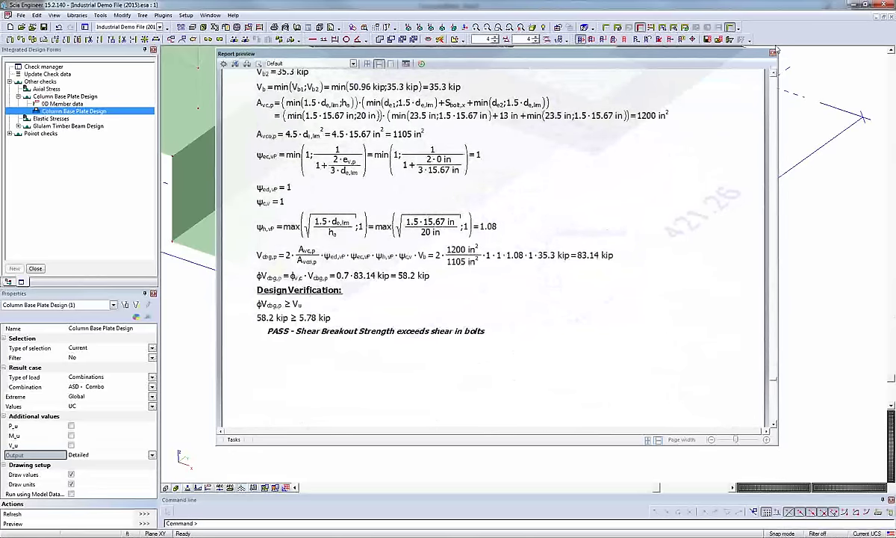
- Close the report preview and the design forms, and show the whole structure with nothing selected
click(726, 42)
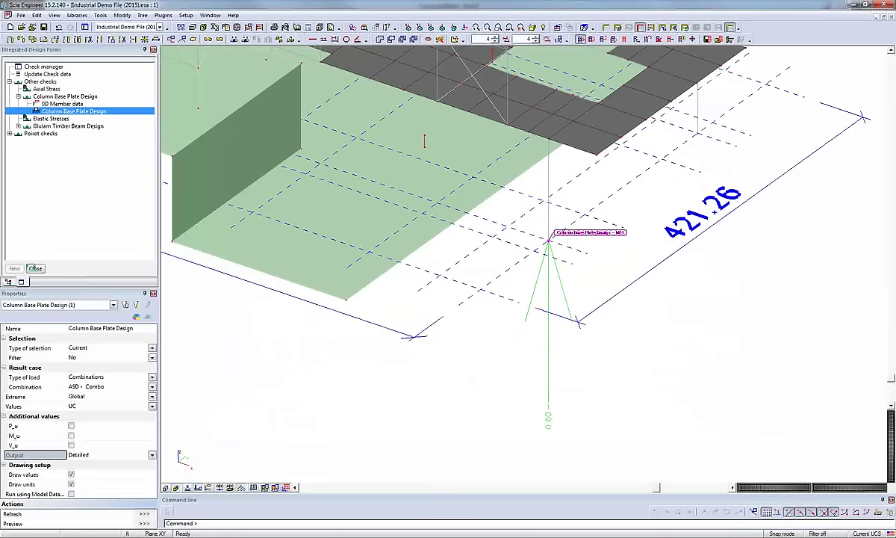
key(Escape)
scroll(364, 350, down, 5)
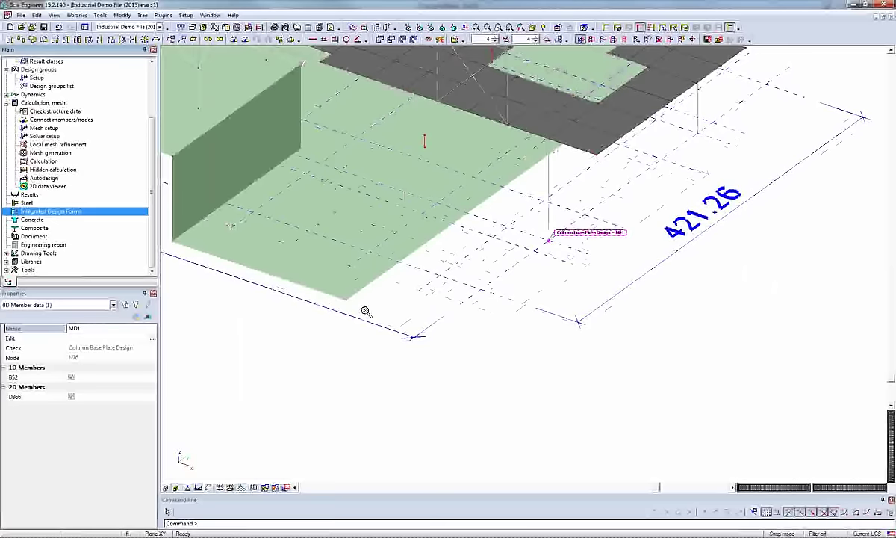
middle_drag(466, 330, 617, 359)
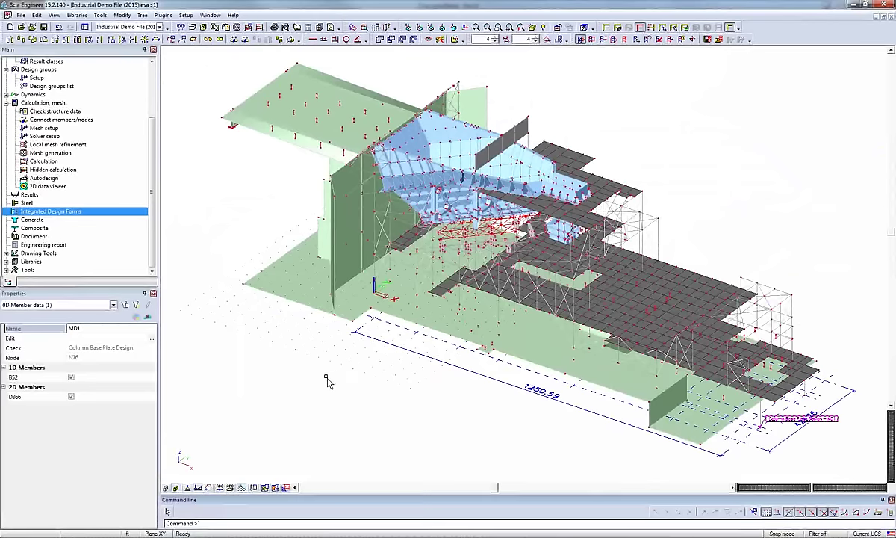
key(Escape)
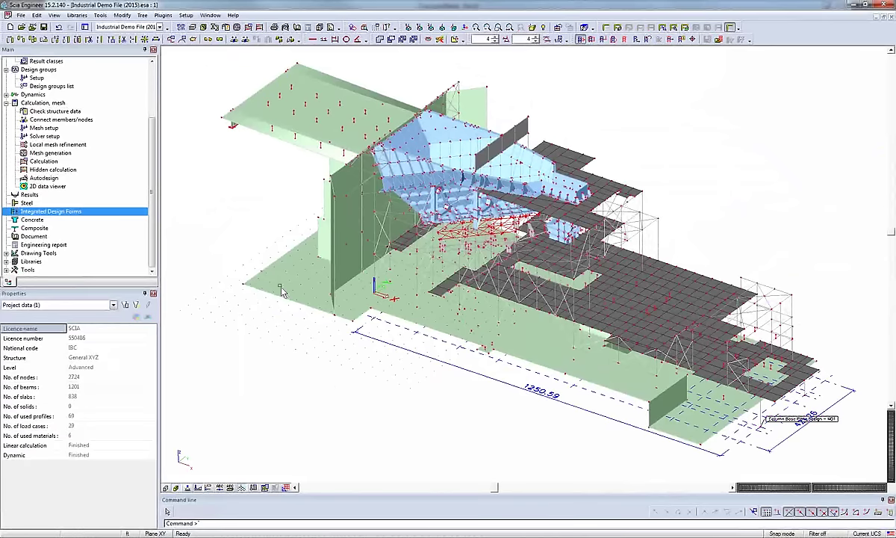
- Look over the model view's options for sending tables, screenshots and live pictures to the Engineering report
right_click(262, 226)
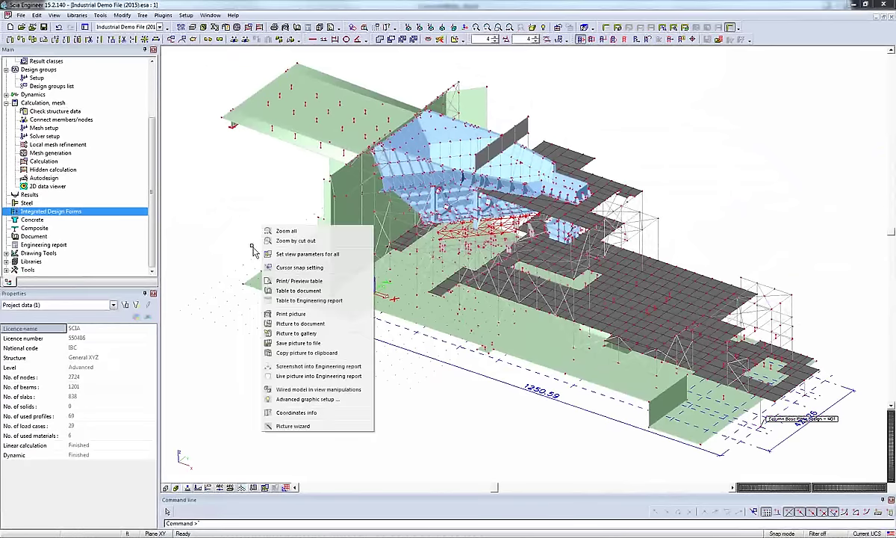
right_click(257, 200)
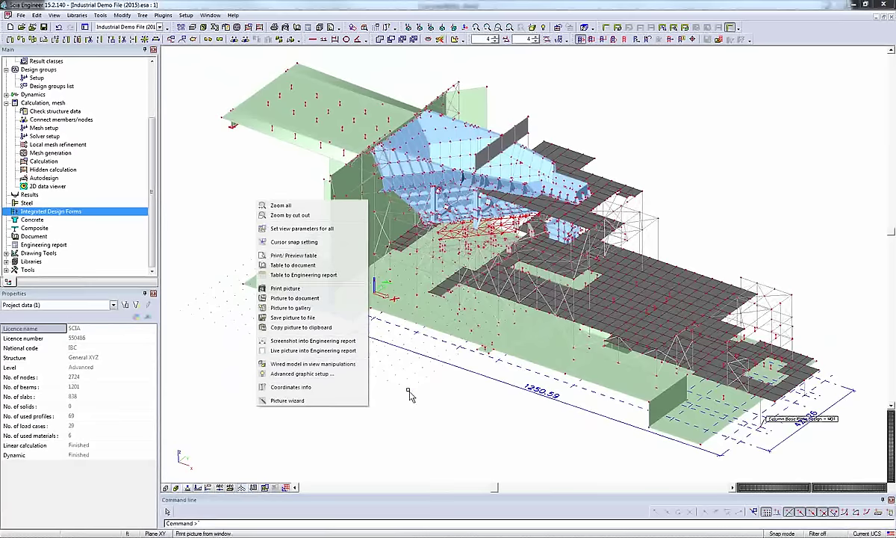
click(377, 373)
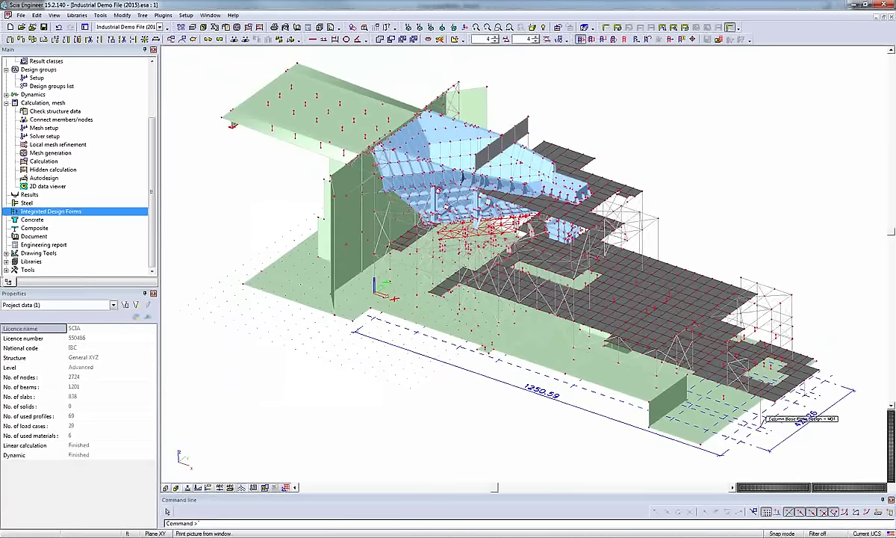
- Switch to the Engineering report Report_1 in a maximized window and inspect the properties of its structural model picture
click(185, 489)
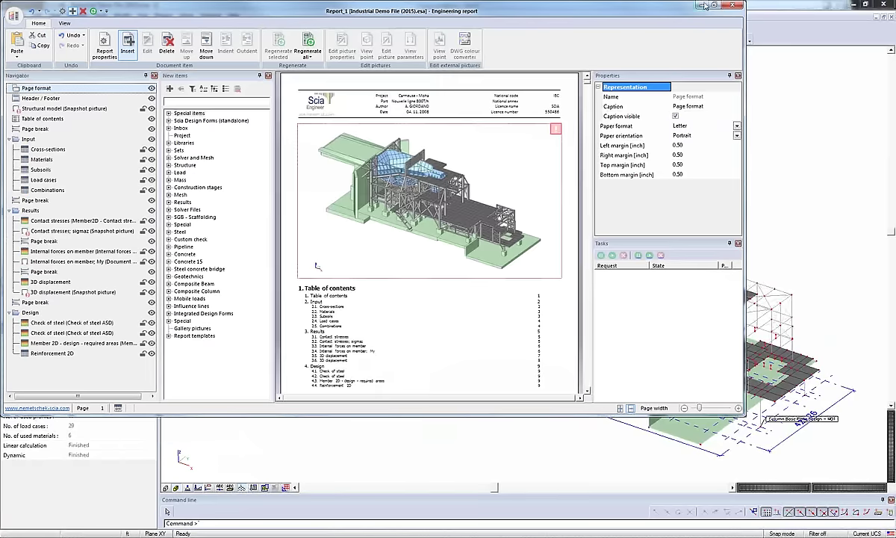
drag(665, 6, 296, 142)
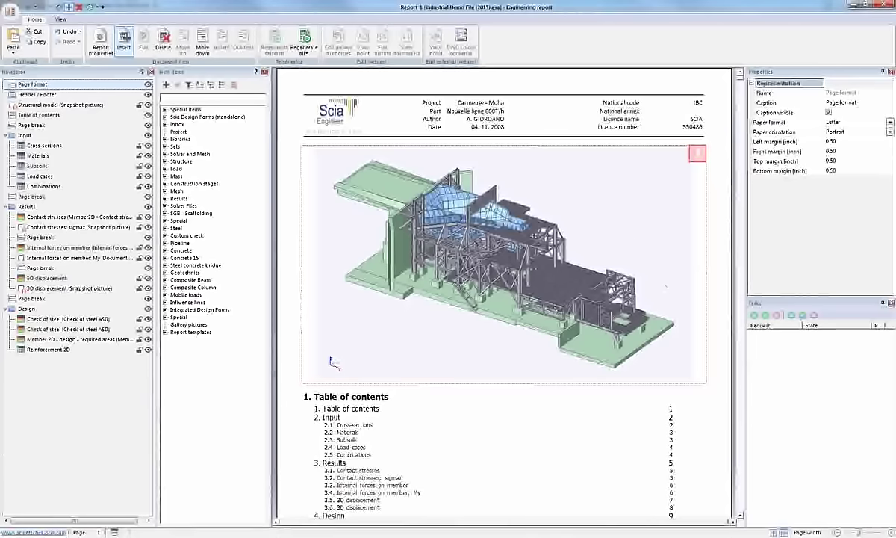
click(546, 236)
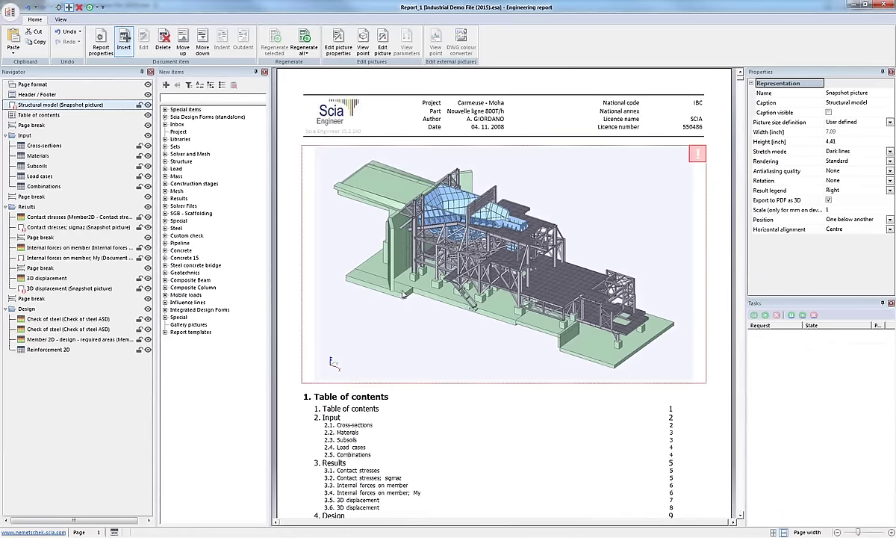
click(707, 358)
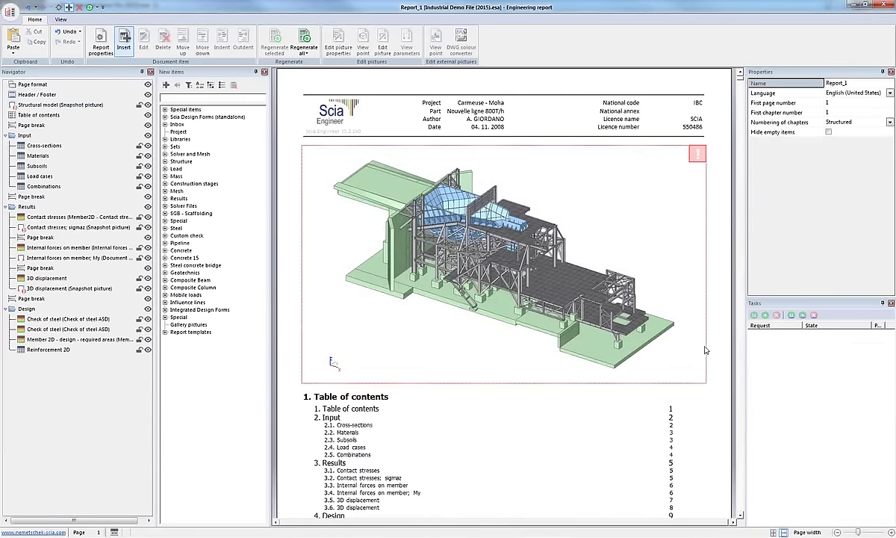
- Read through the report's Input and Results chapters, from the cross-section tables to the contact stresses, internal forces and 3D displacement
scroll(705, 349, down, 5)
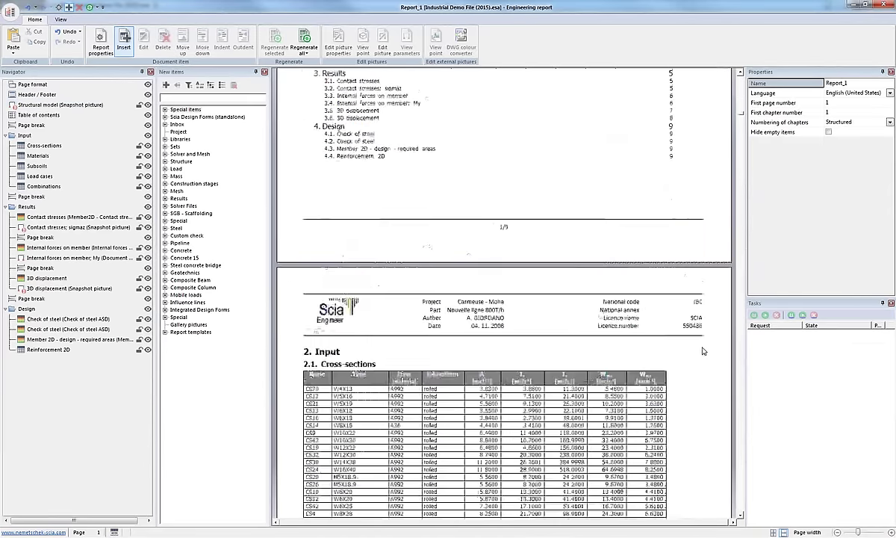
scroll(702, 351, down, 5)
scroll(701, 351, down, 10)
scroll(701, 351, down, 8)
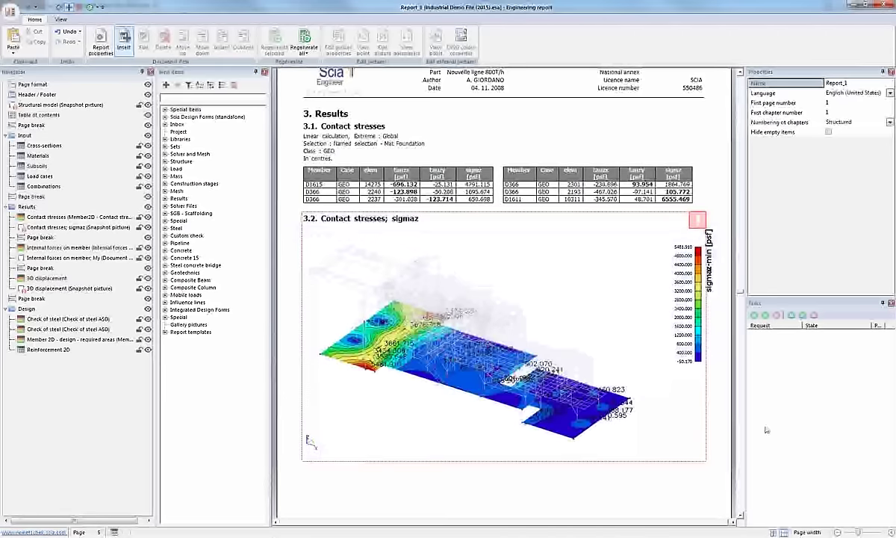
scroll(721, 405, down, 5)
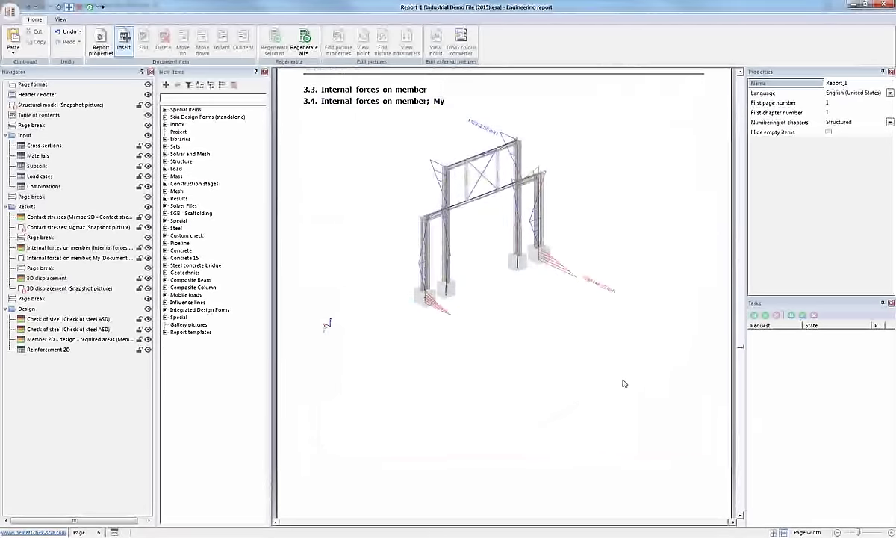
scroll(680, 380, down, 5)
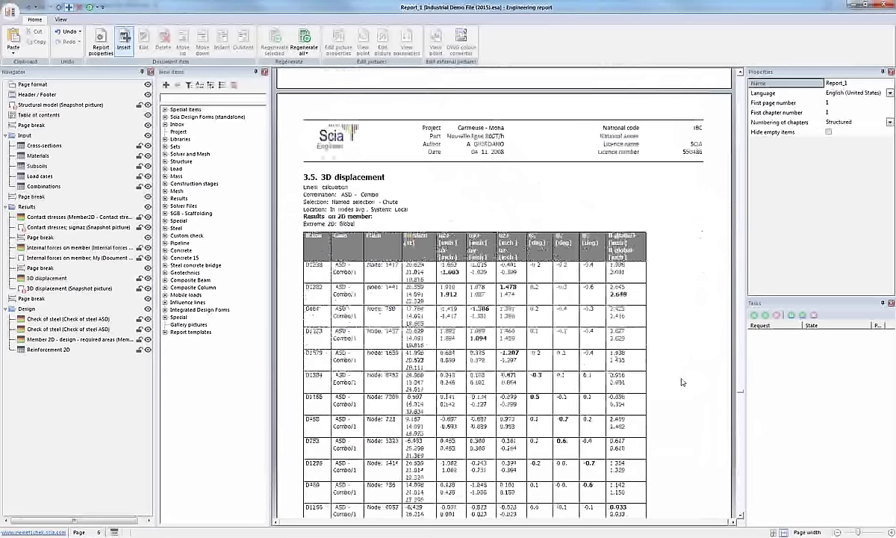
scroll(680, 380, down, 2)
scroll(630, 328, down, 4)
scroll(630, 329, down, 5)
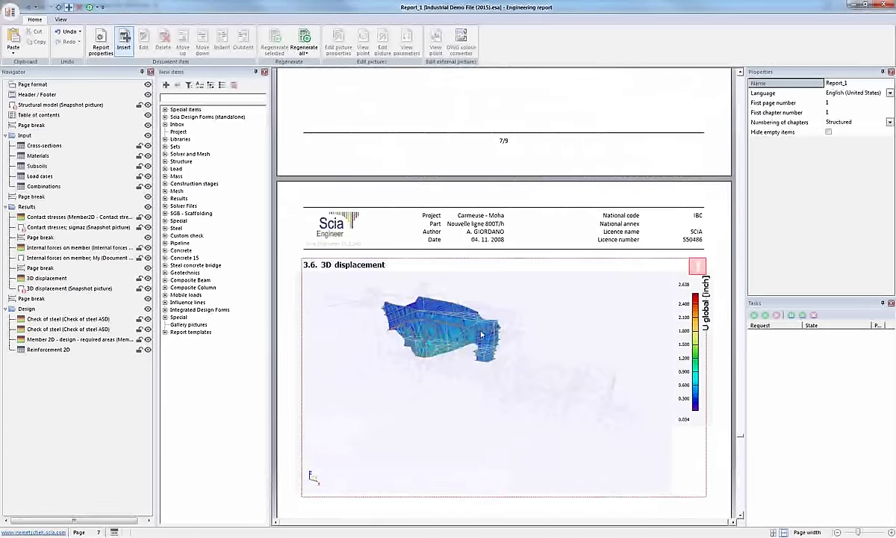
- Review the report's Design chapter with the required reinforcement areas and the 2D reinforcement table, and return to the 3D displacement picture
scroll(544, 306, down, 3)
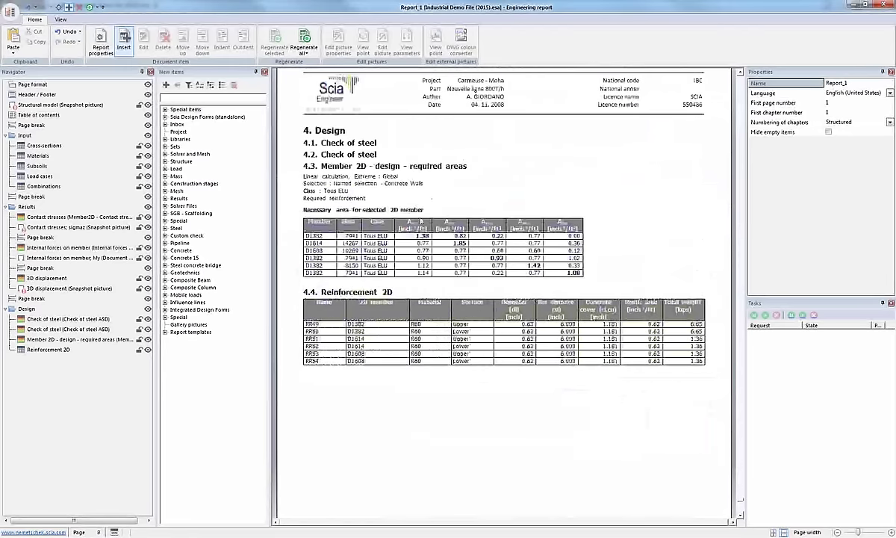
scroll(435, 258, down, 3)
scroll(426, 258, up, 3)
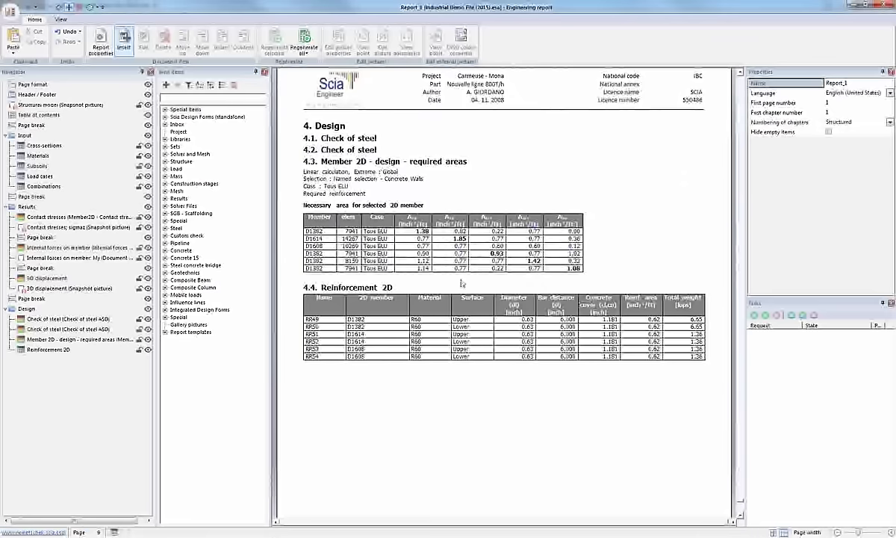
scroll(461, 282, down, 2)
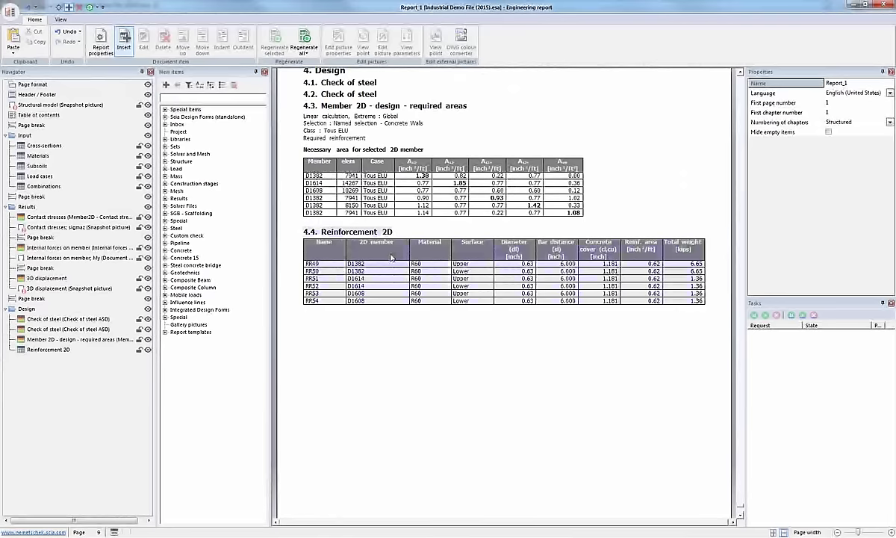
scroll(728, 359, up, 5)
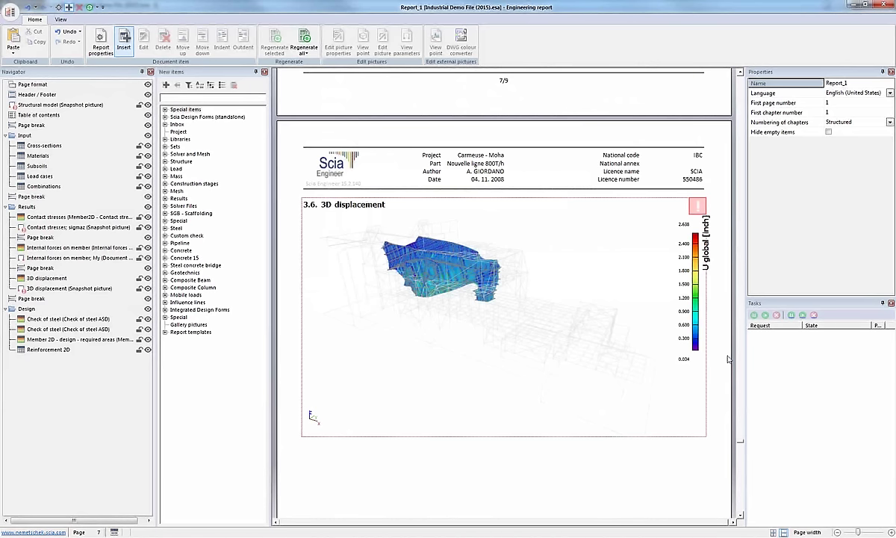
- Look up the BlueScope user template among the report templates and go back to the report's internal forces pages
click(165, 331)
click(173, 347)
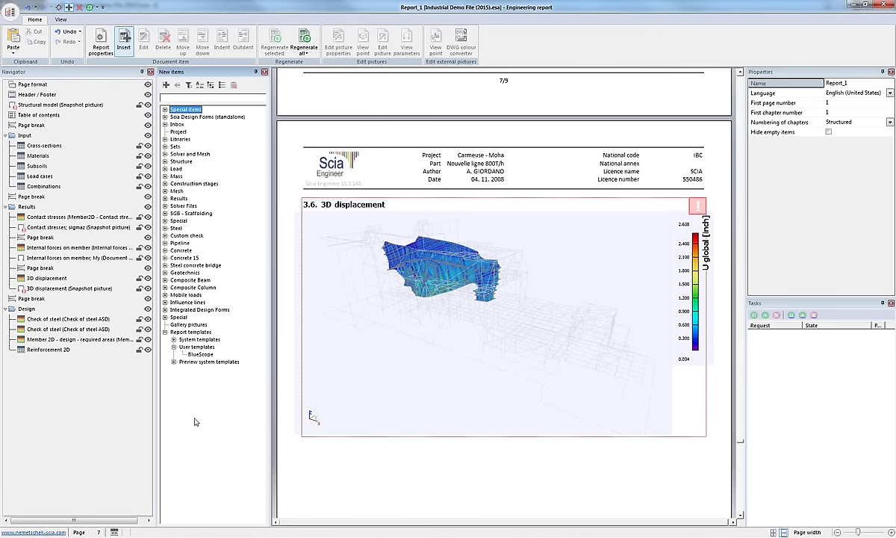
click(200, 355)
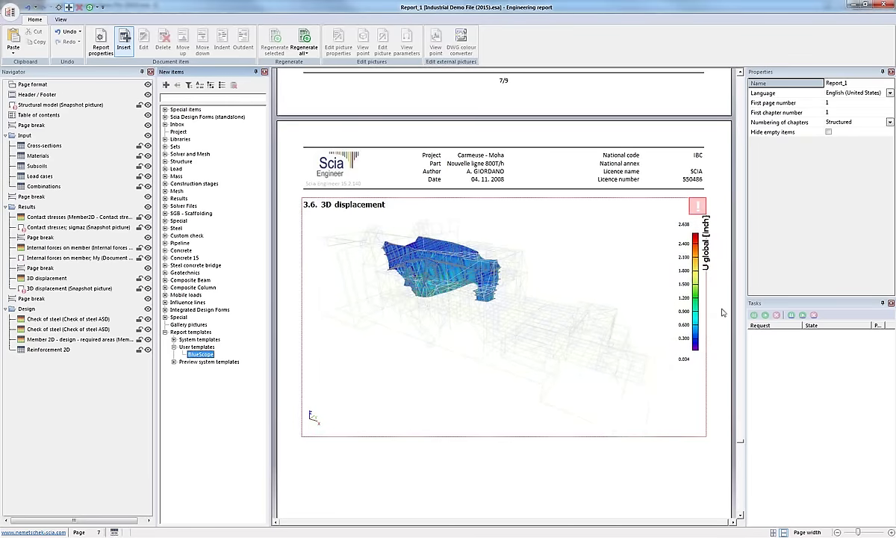
click(656, 304)
scroll(657, 304, up, 15)
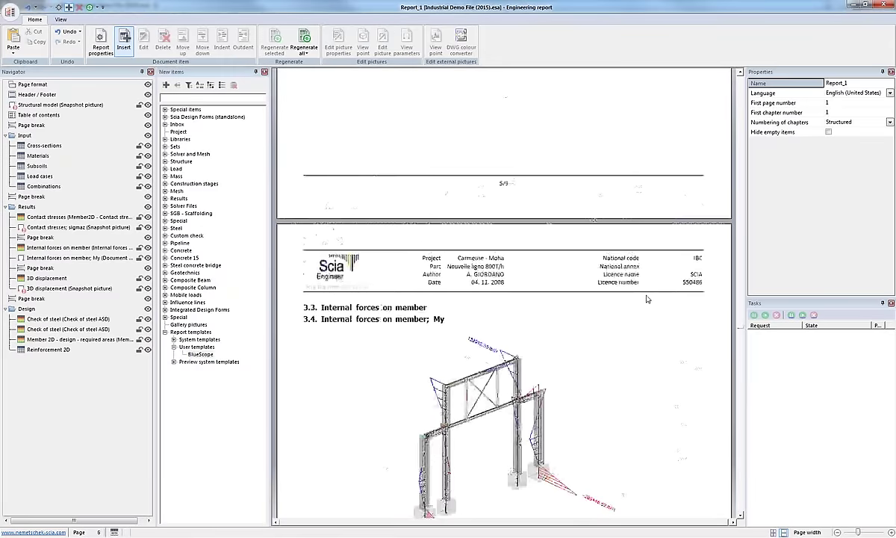
- Select the structural model picture on the report's first page, which is set to export to PDF as 3D, and export the report
scroll(647, 300, up, 15)
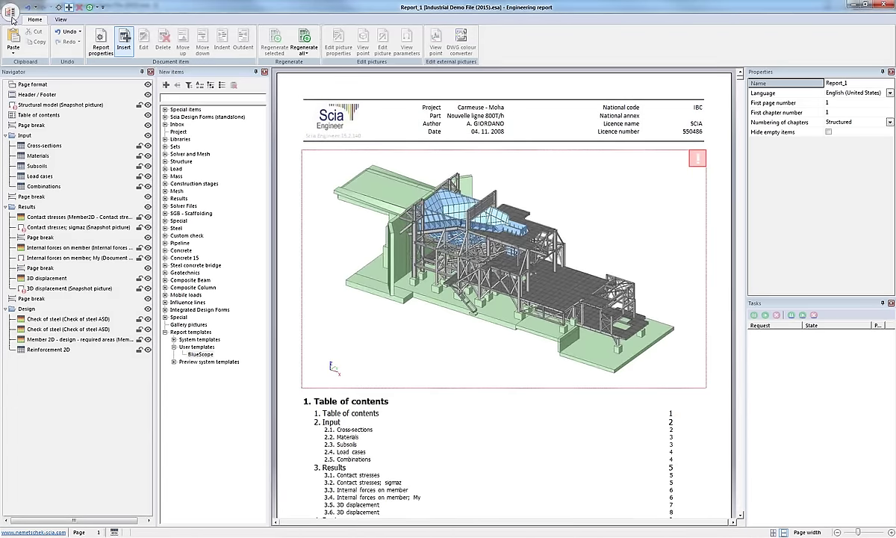
click(462, 262)
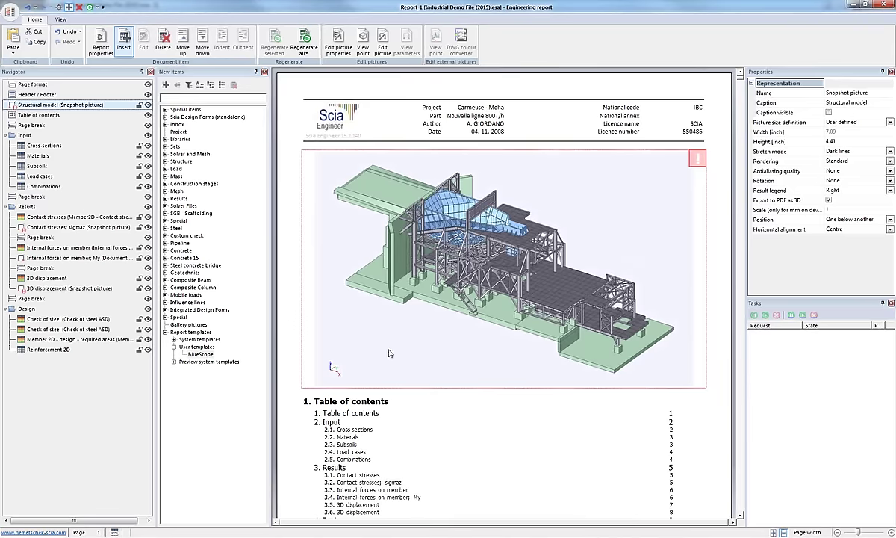
click(10, 13)
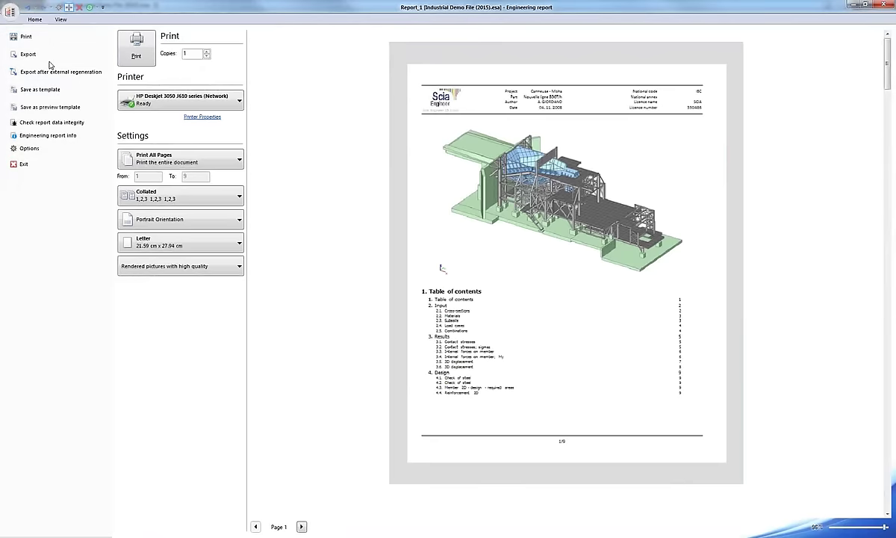
click(45, 58)
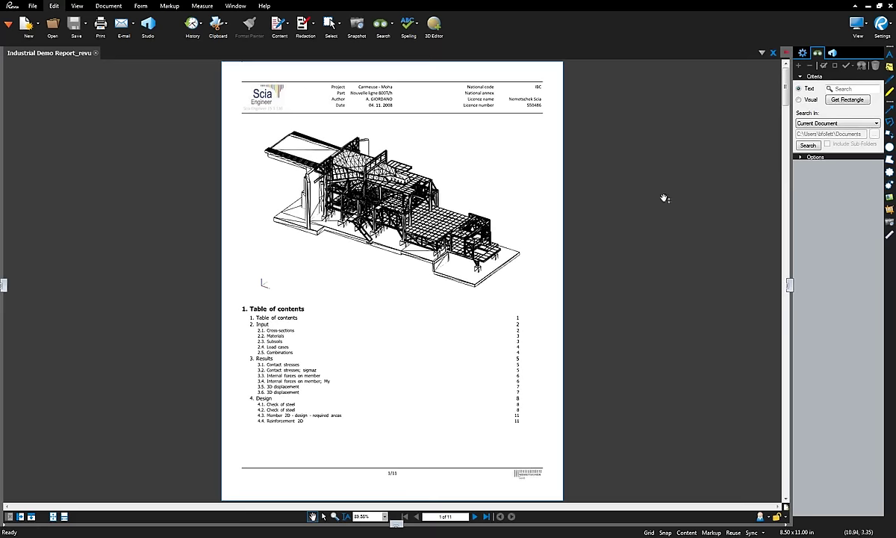
- Switch to Industrial Demo Report_revu in Revu, activate the first-page 3D model, and examine it by orbiting and zooming
click(447, 205)
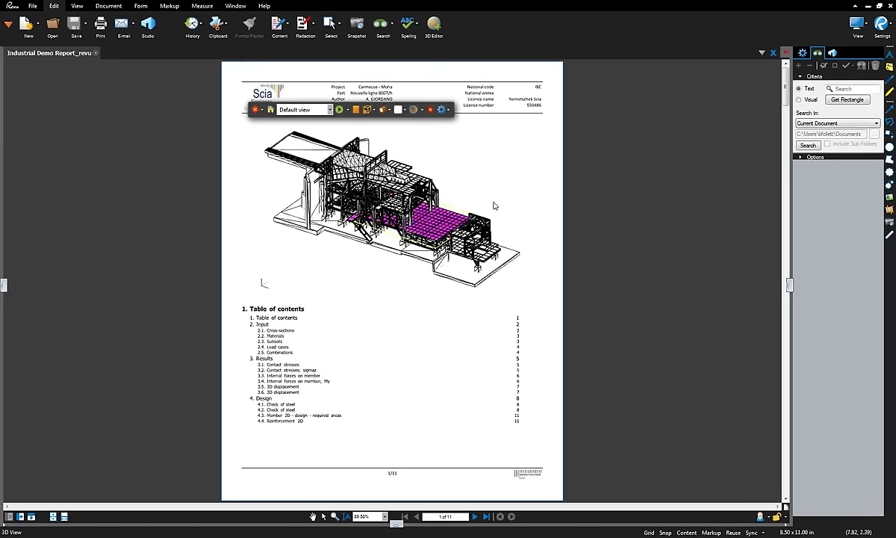
drag(404, 201, 373, 217)
scroll(392, 207, up, 5)
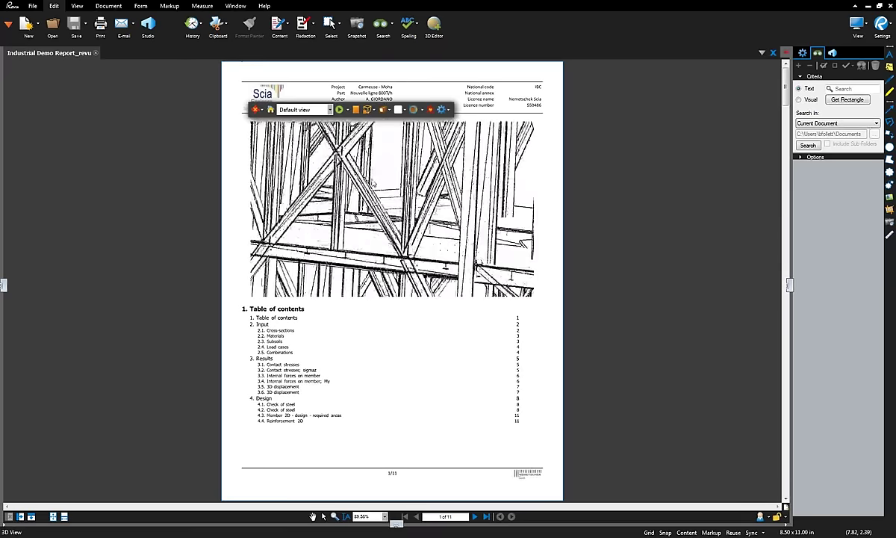
scroll(302, 224, down, 5)
- View the PDF's 3D model in the preset views View X+, View Y+ and View AXO
click(298, 110)
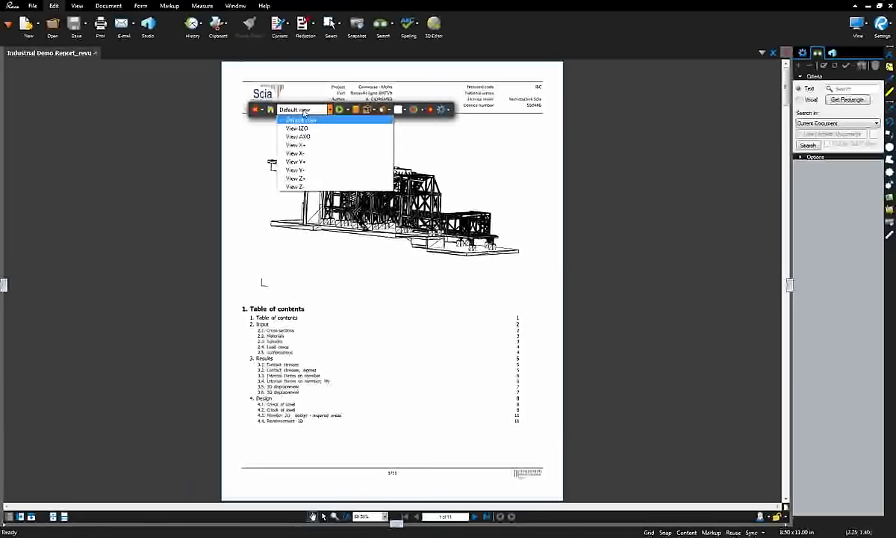
click(298, 144)
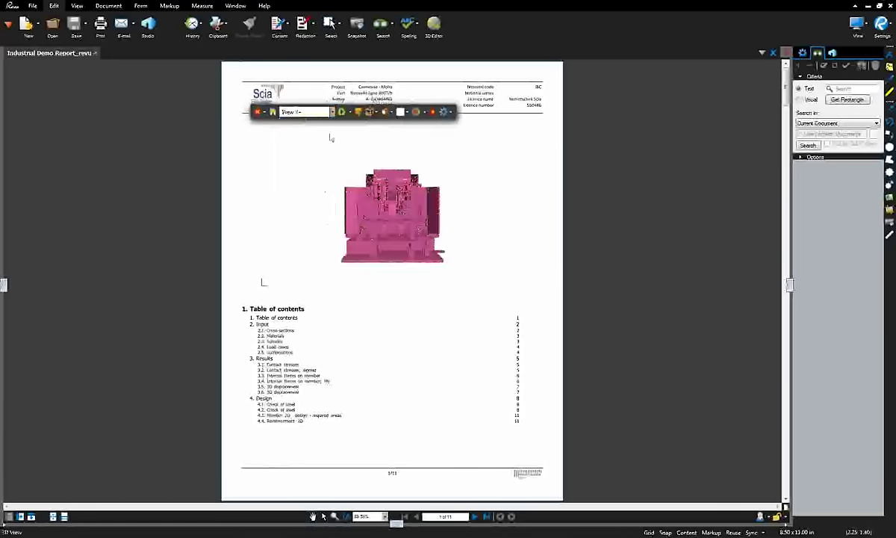
click(302, 111)
click(327, 171)
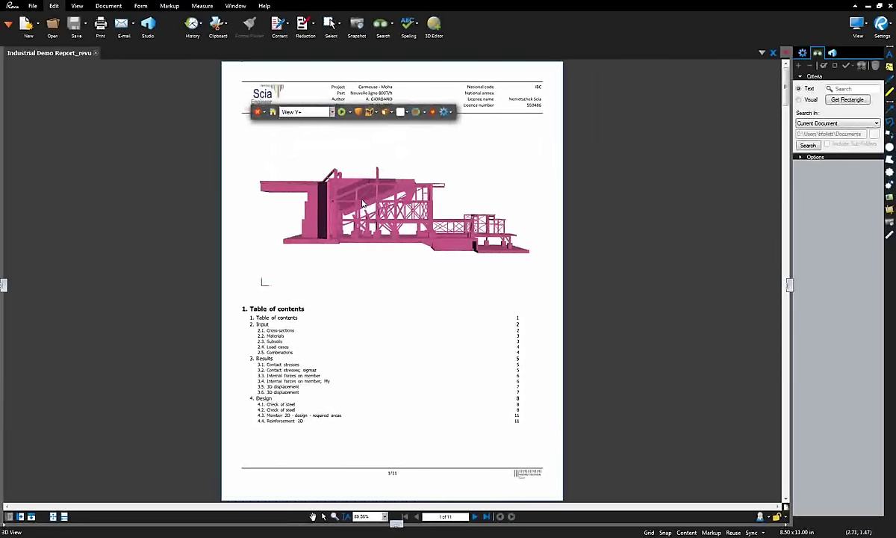
click(332, 111)
click(317, 132)
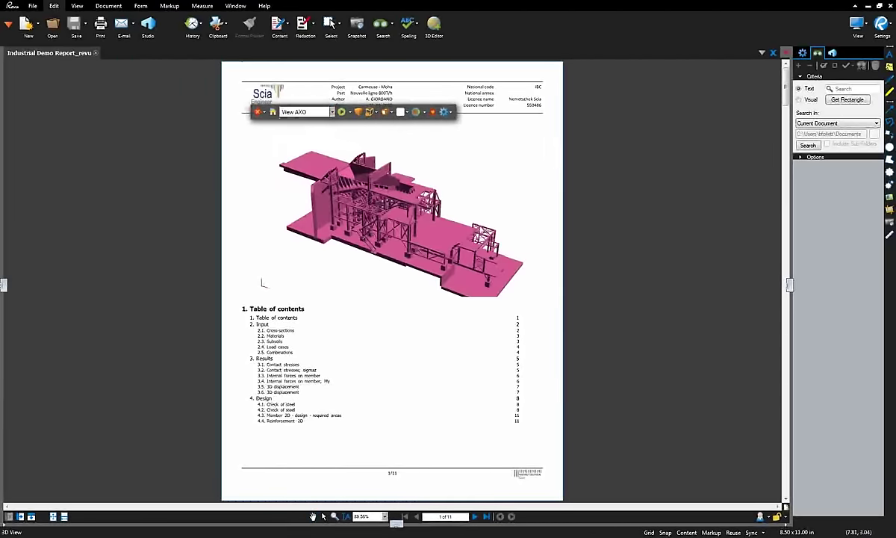
- Compare the 3D model's Wireframe and Vertices render modes and set it to Illustration
click(375, 112)
click(386, 219)
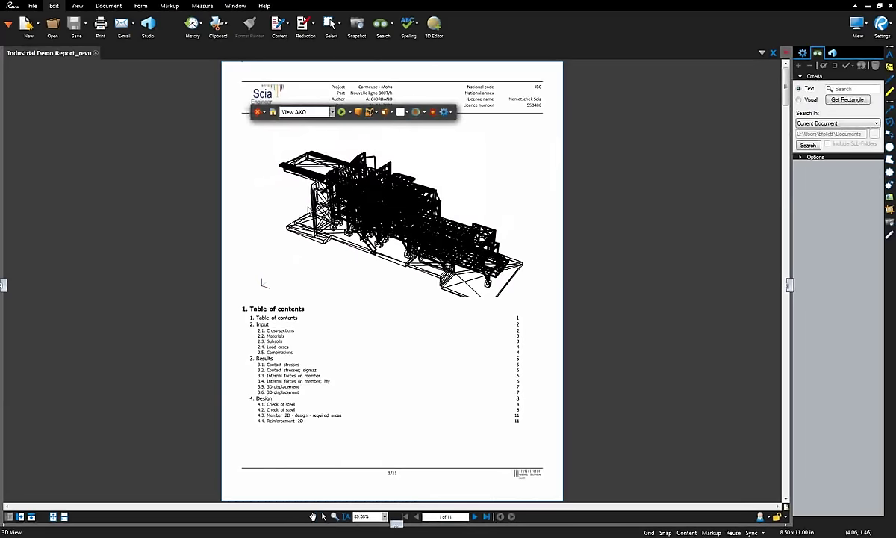
click(375, 112)
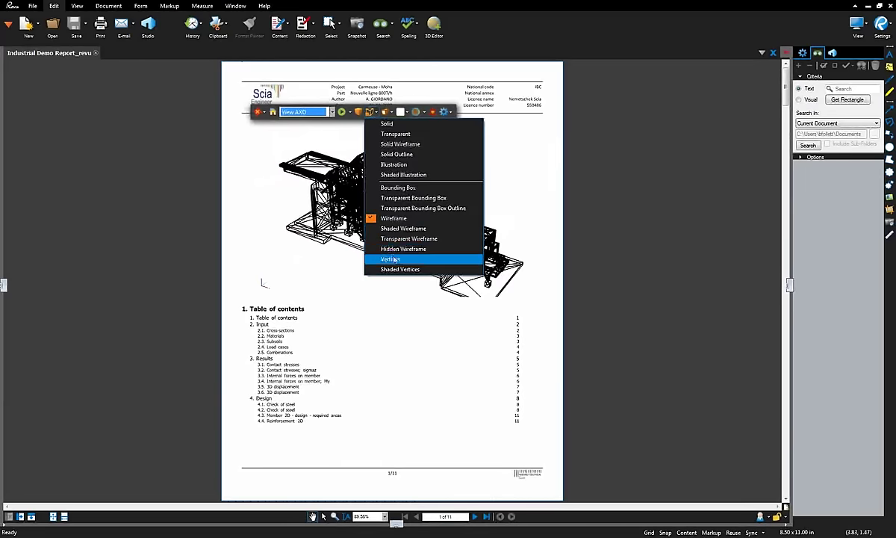
click(394, 249)
click(375, 112)
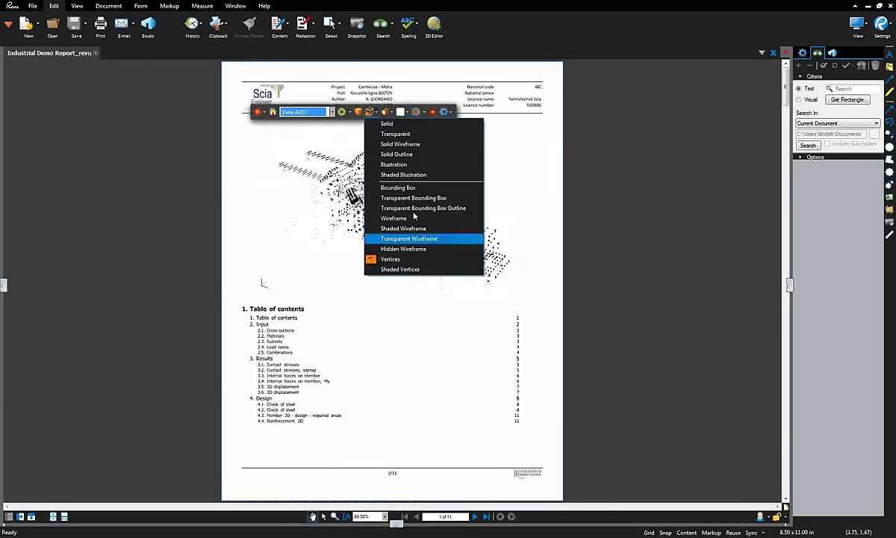
click(412, 164)
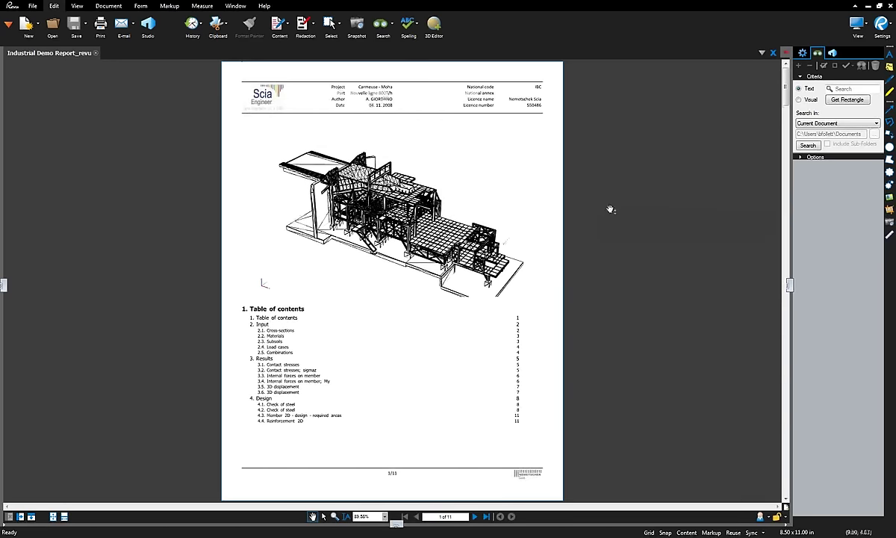
- Read through the PDF report from the cross-section and material tables past the 3D displacement to the steel check and required areas
scroll(610, 208, down, 5)
scroll(589, 291, down, 3)
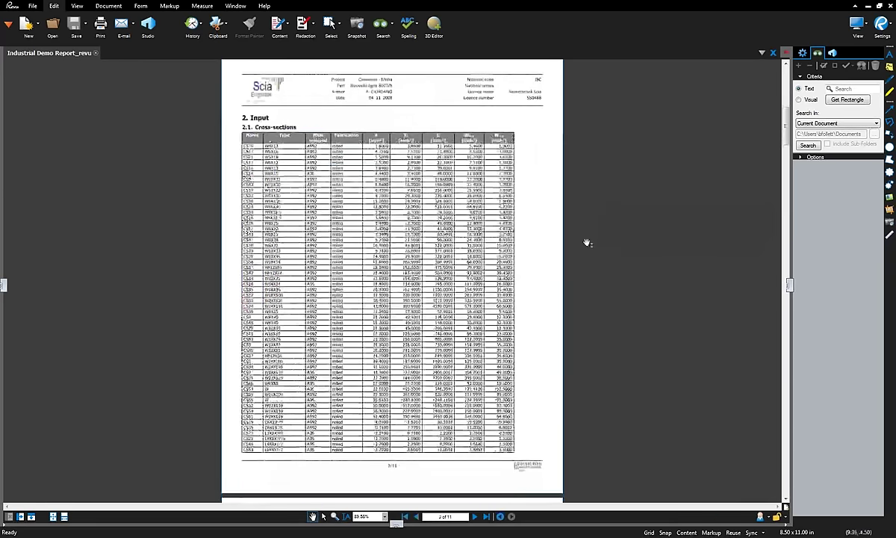
scroll(527, 280, down, 20)
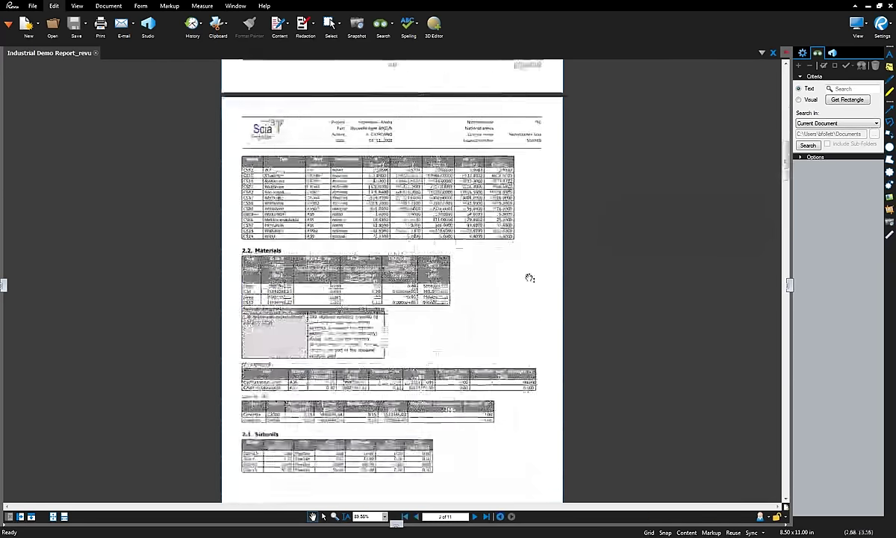
scroll(535, 274, down, 20)
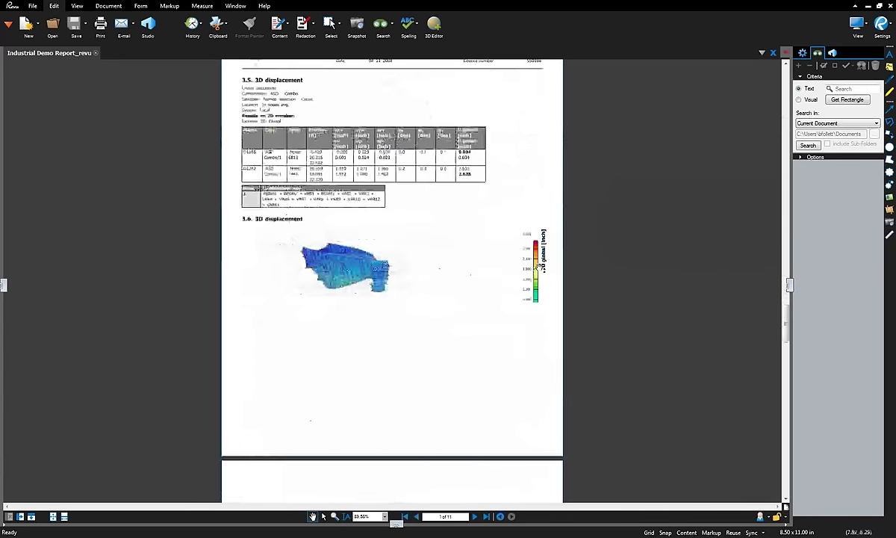
scroll(540, 268, down, 10)
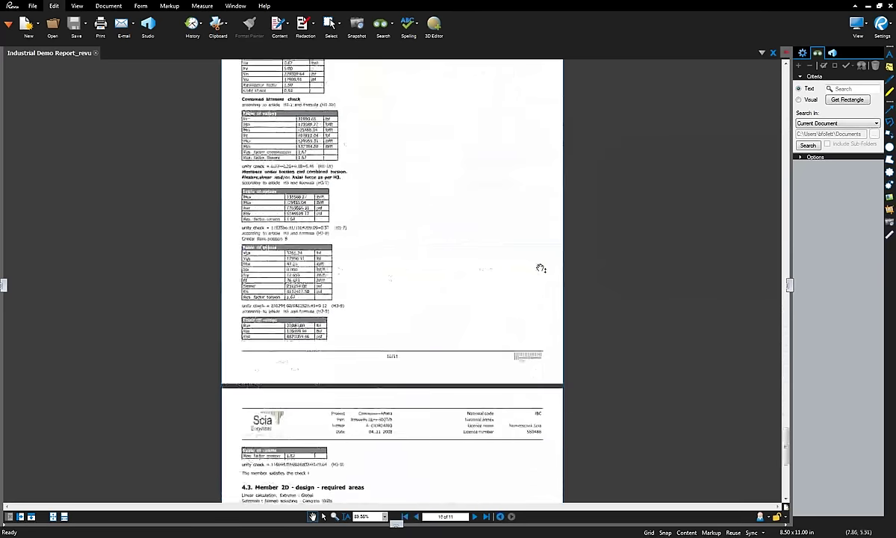
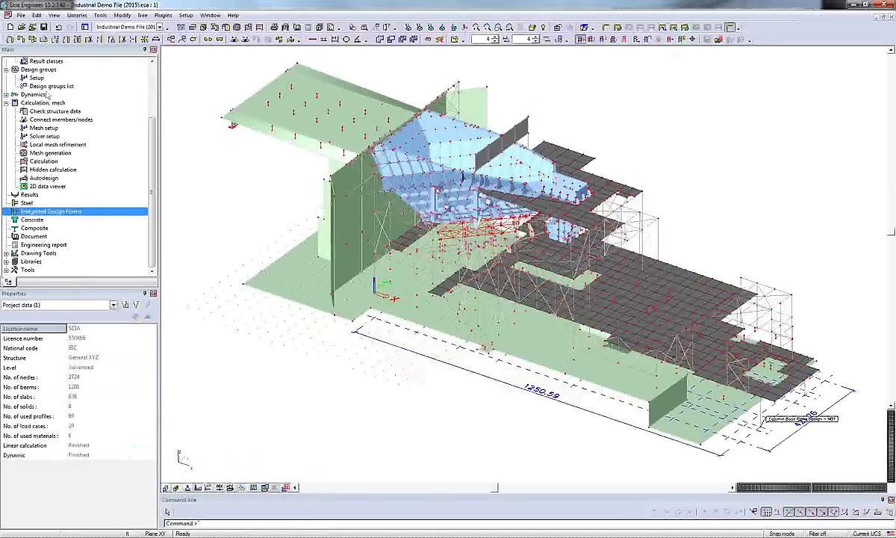
- Switch to Scia Engineer, open the Structure service, and list the available 1D and 2D member types
scroll(112, 84, up, 3)
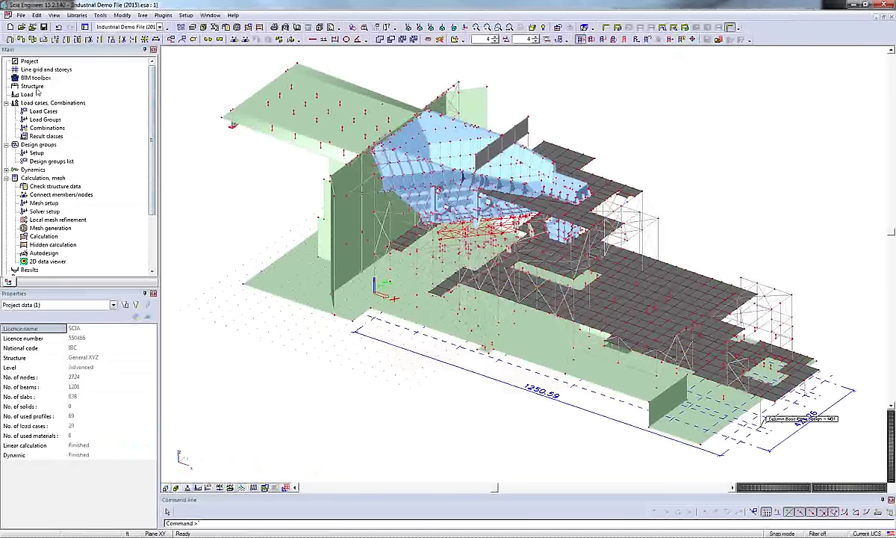
click(88, 87)
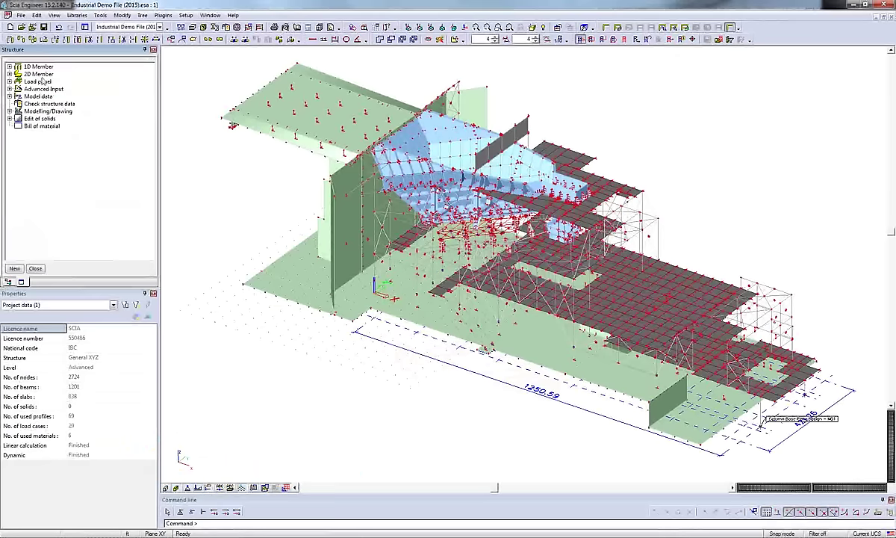
click(9, 67)
click(9, 110)
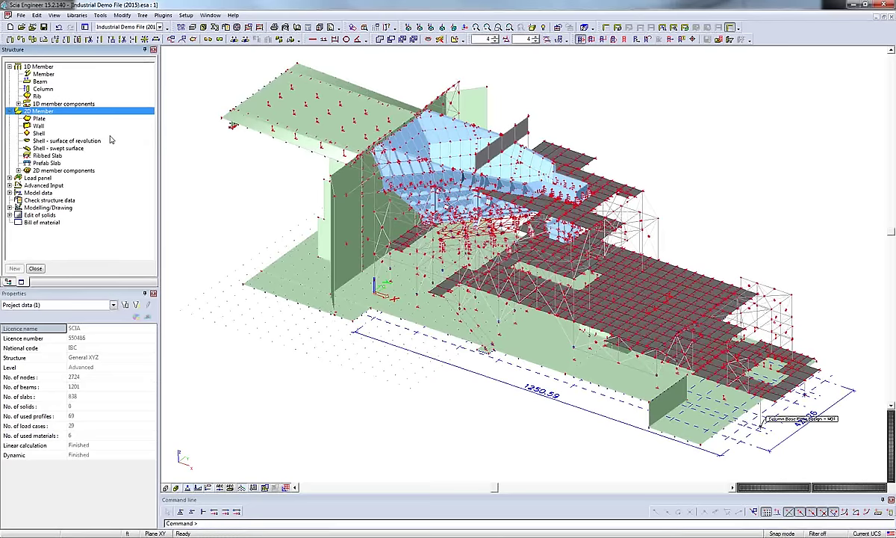
- Browse the predefined shapes in Advanced Input, including the Shells templates, and close the template dialog without inserting anything
click(10, 186)
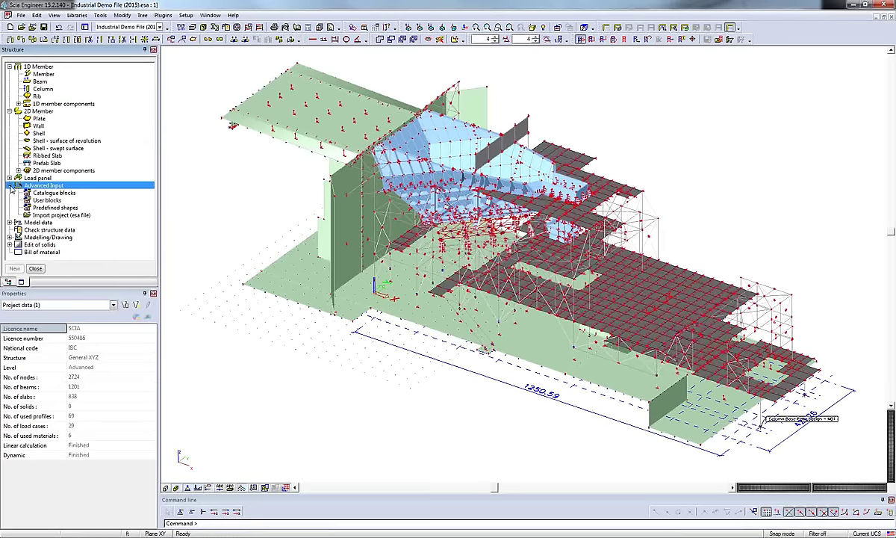
double_click(54, 207)
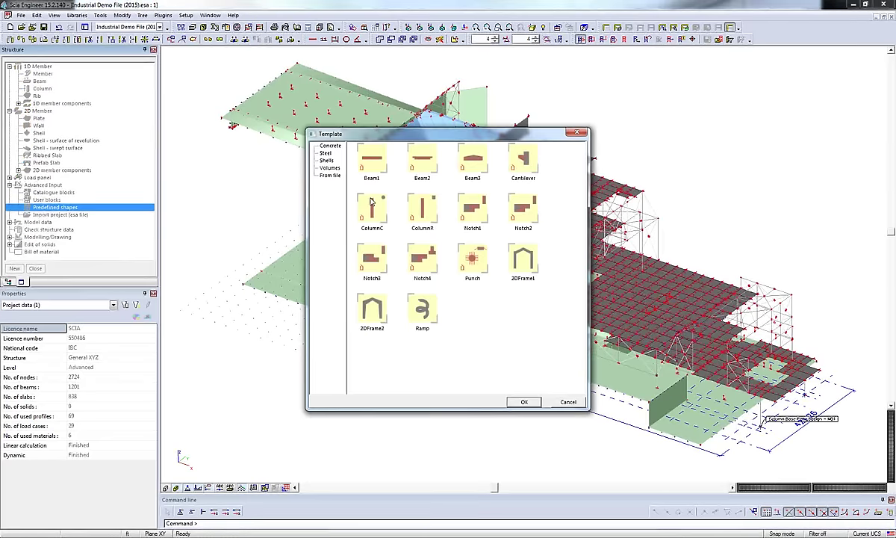
click(315, 159)
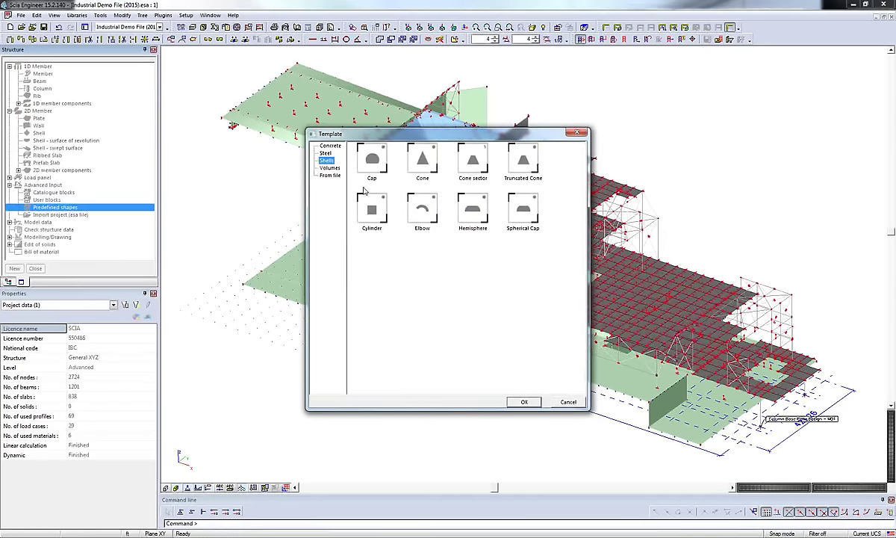
click(568, 402)
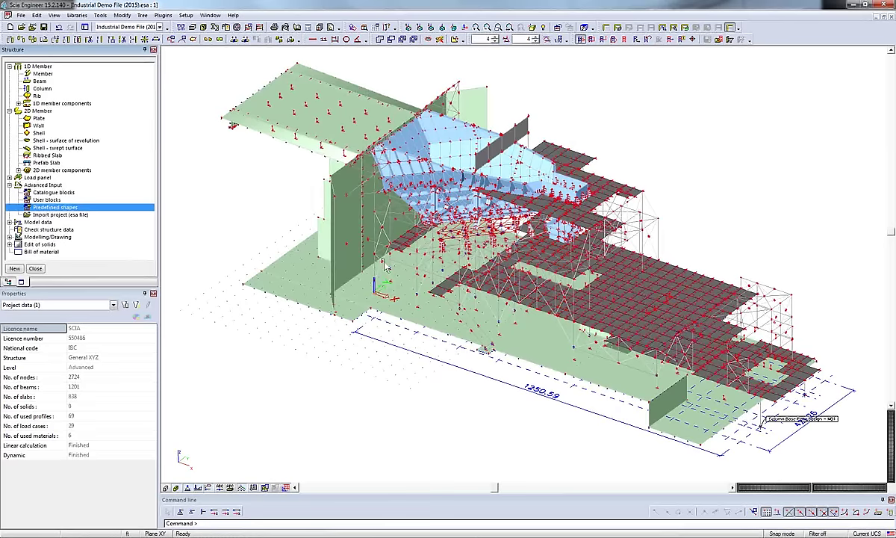
- Select the W14X74 column beneath the chute and inspect its buckling and relative lengths property
click(418, 289)
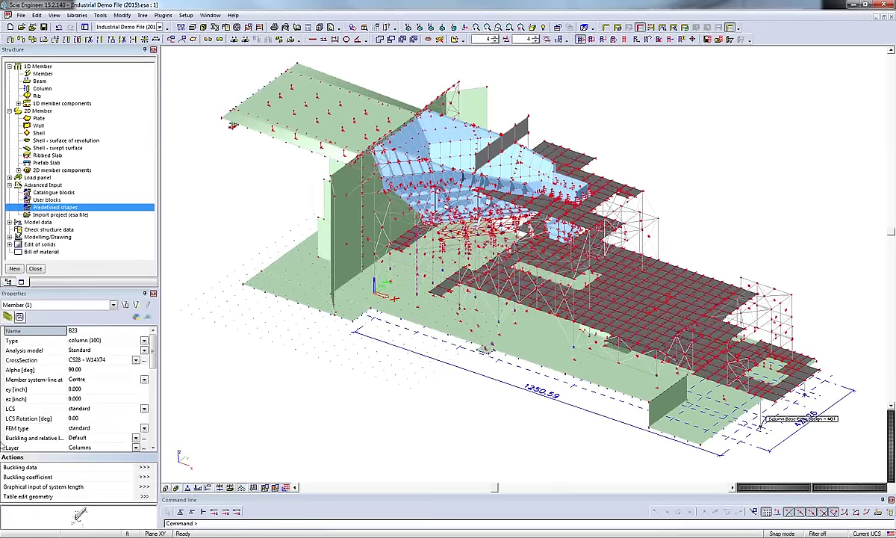
click(103, 438)
click(103, 442)
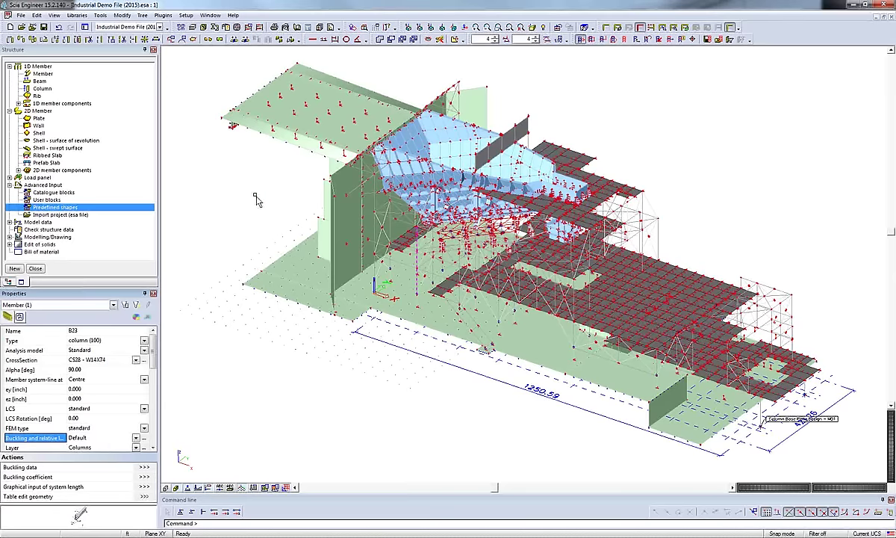
- Review the context commands for the selected column, clear the selection, and review the commands offered for the empty view
right_click(239, 213)
click(222, 247)
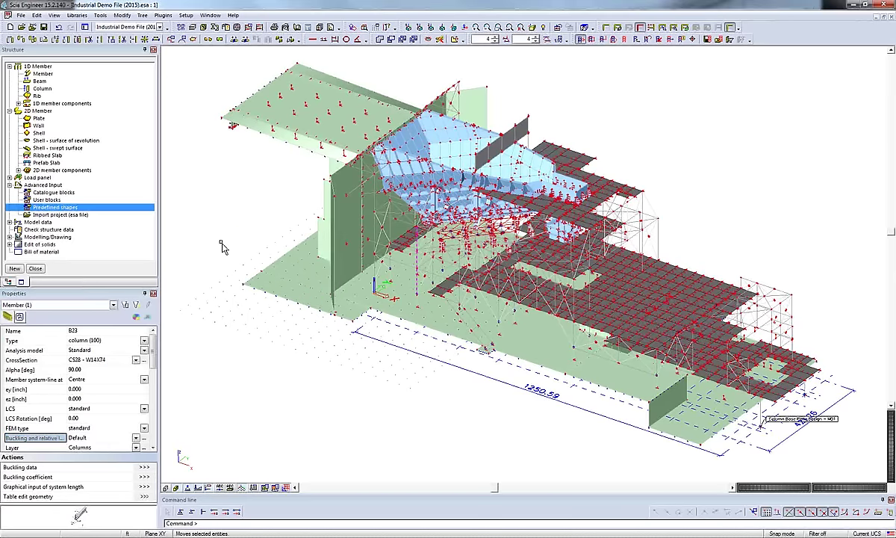
key(Escape)
right_click(221, 249)
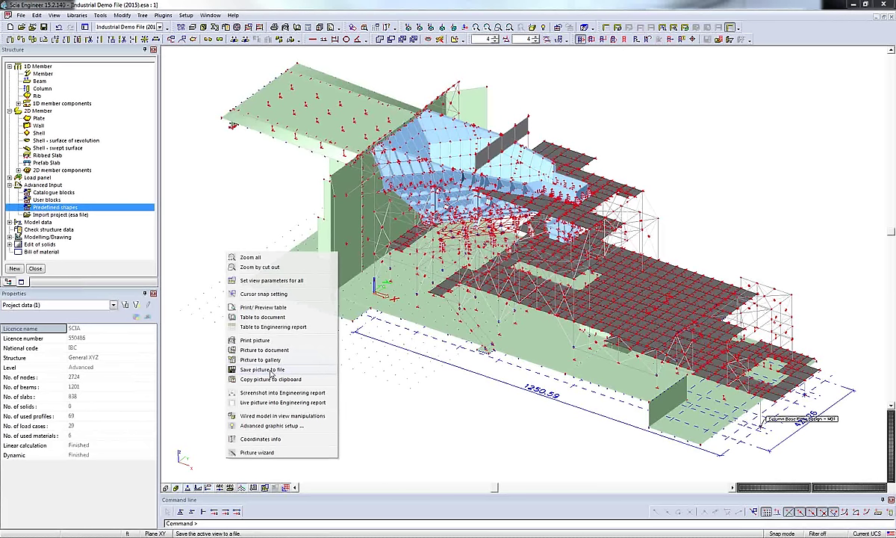
click(226, 215)
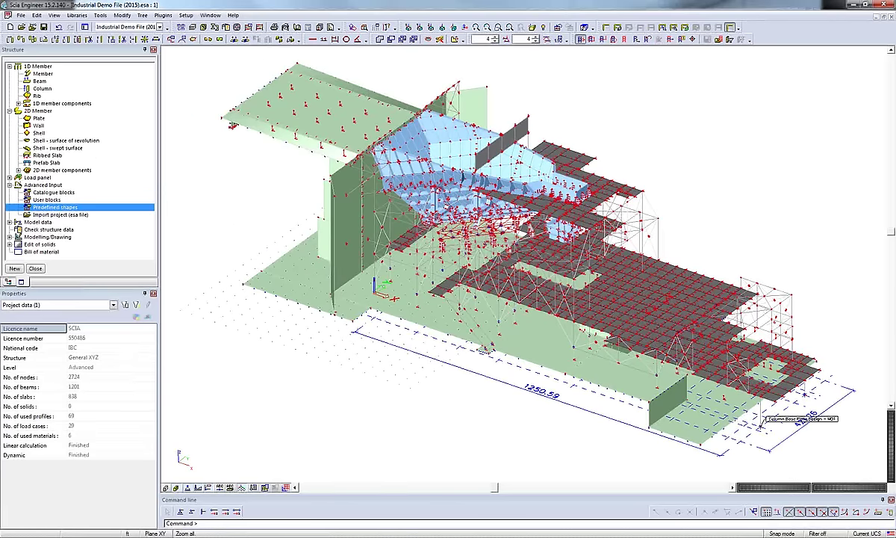
- Review the Model data commands for hinges on beams and 2D member edges, and inspect the framing and slabs beneath the chute
double_click(41, 222)
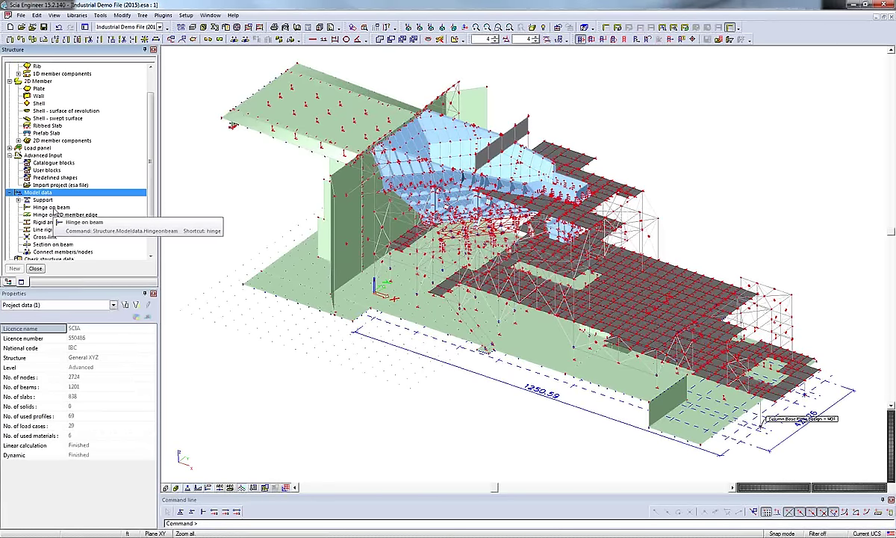
click(75, 207)
click(88, 215)
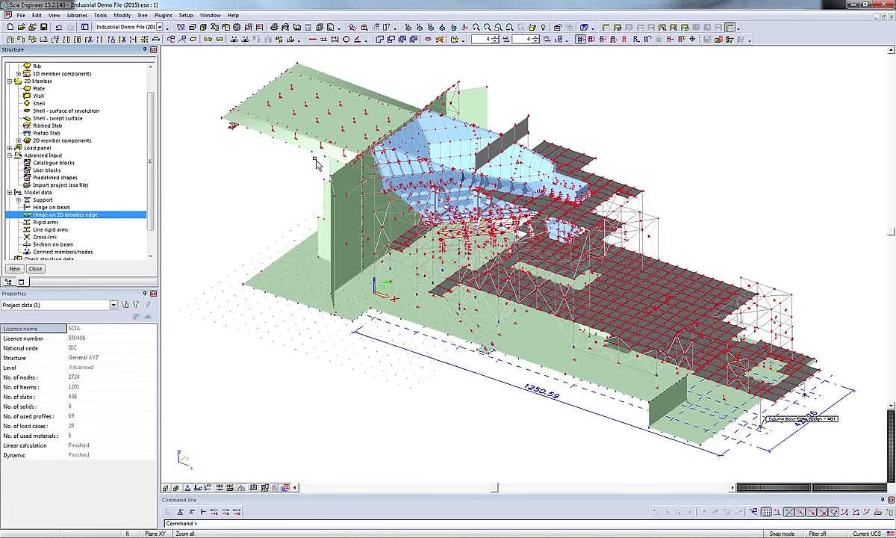
scroll(139, 85, up, 2)
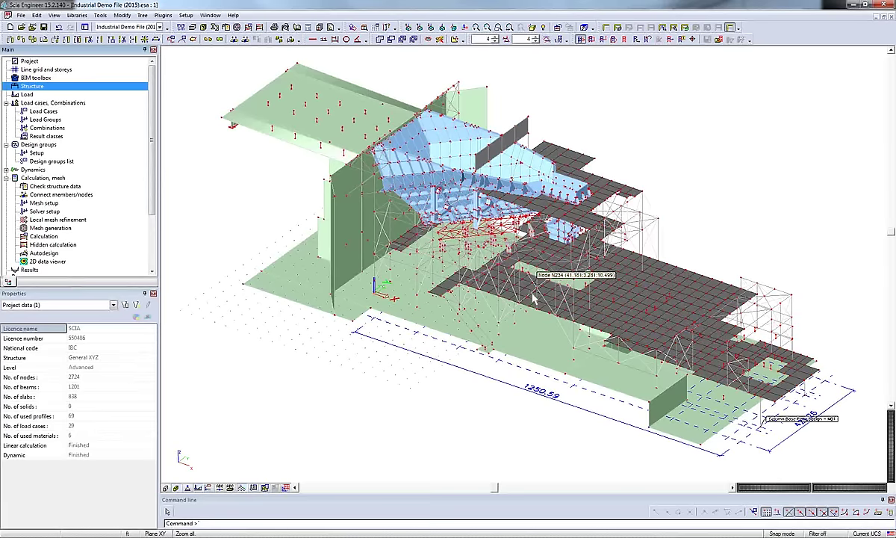
scroll(523, 276, up, 3)
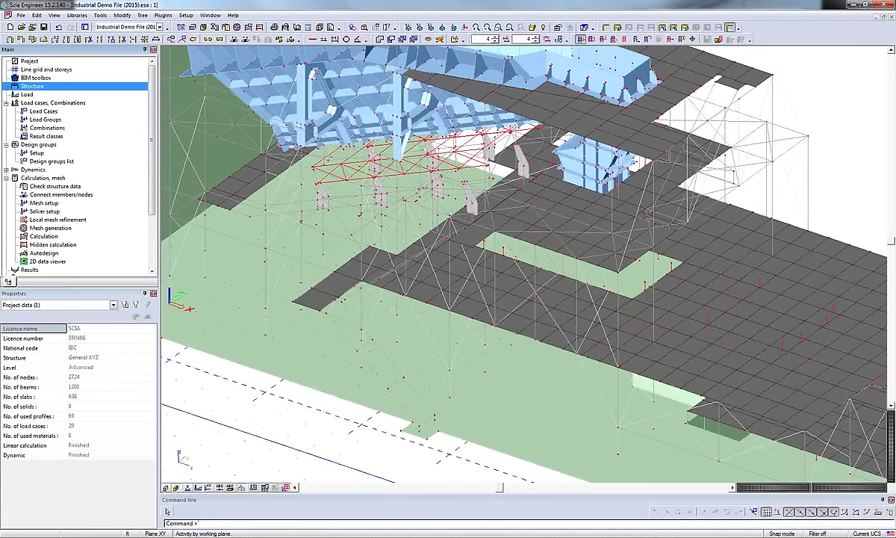
- Review the load case factors of the ASD - Combo load combination and close the combinations manager
double_click(49, 127)
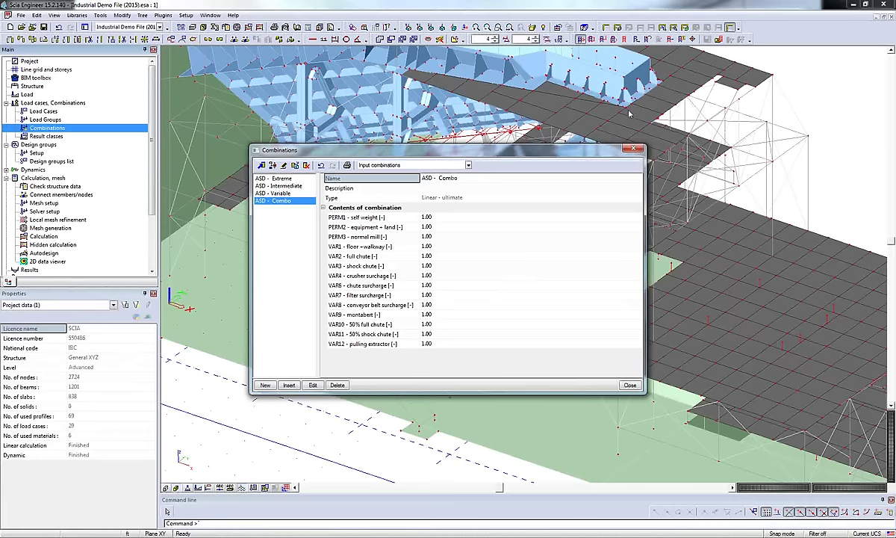
click(632, 150)
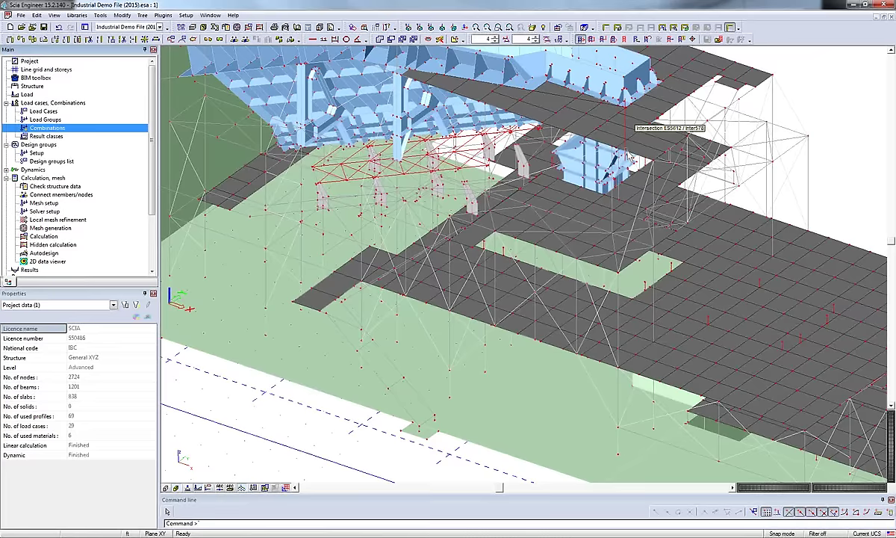
- Browse the project's cross-section library down to the escalier BRFL160X8 profile and close it
click(215, 27)
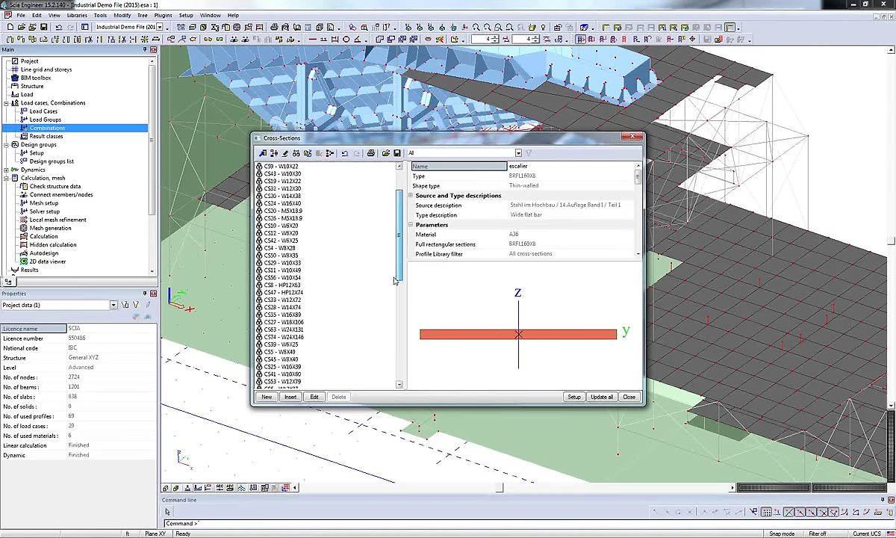
scroll(354, 323, down, 10)
click(288, 351)
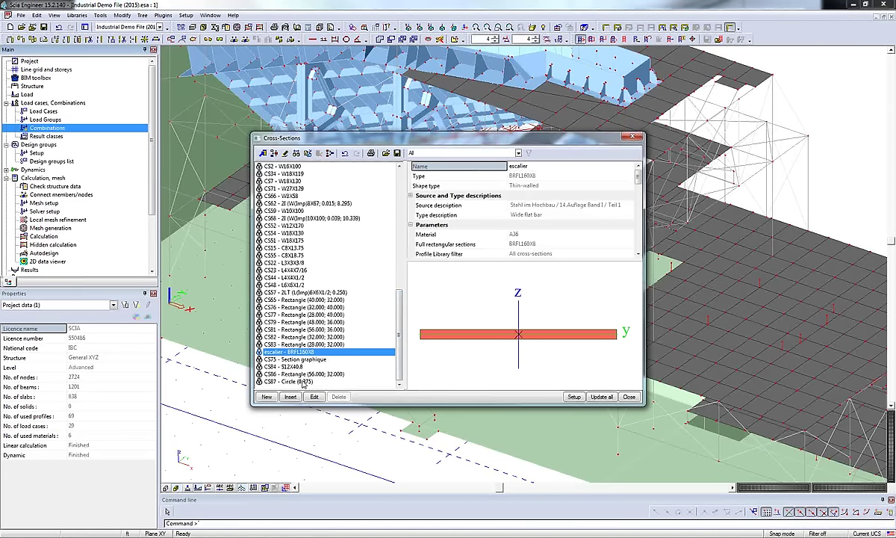
click(628, 396)
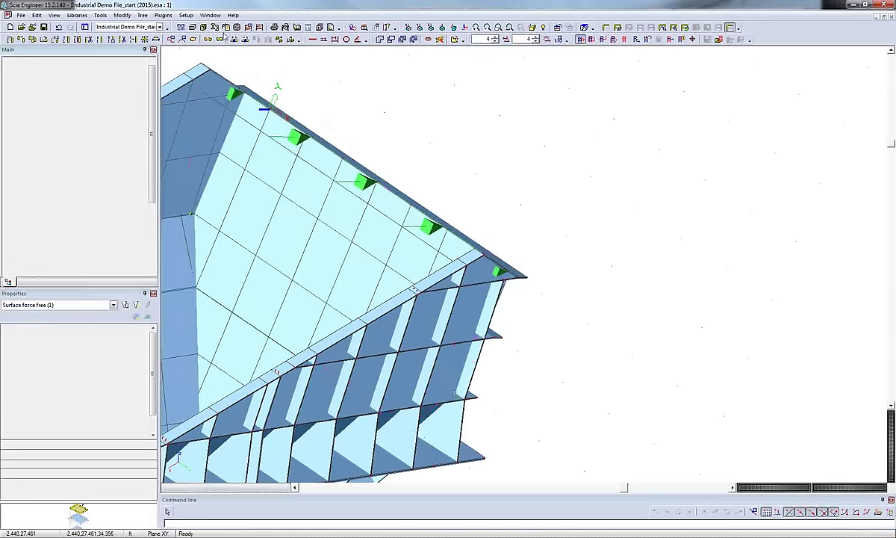
- Inspect the fibre positions of the General CSS cross-section in the Industrial Demo File_start project, leaving the section unedited
click(202, 27)
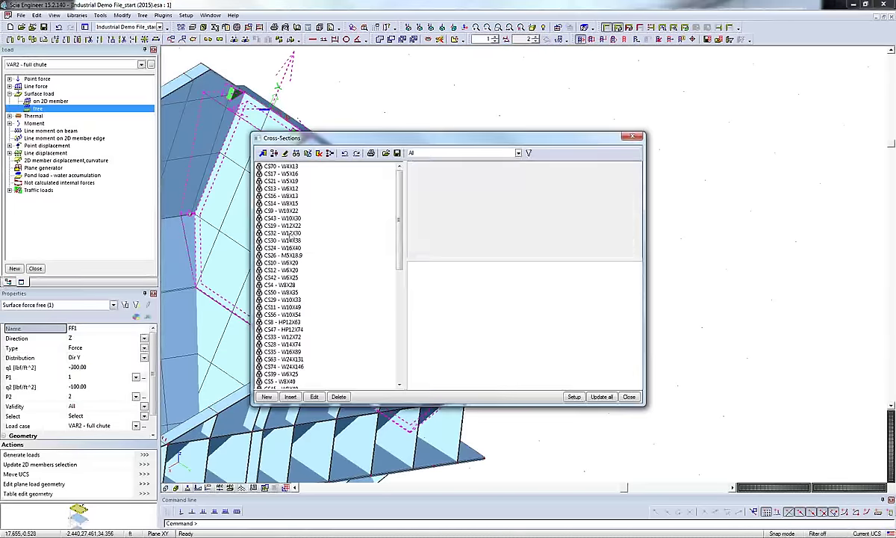
scroll(398, 248, down, 10)
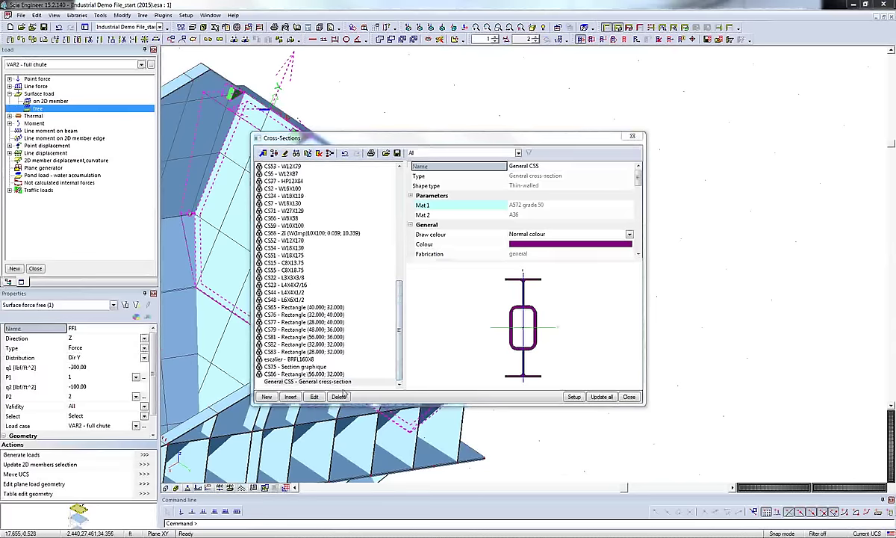
double_click(338, 378)
click(322, 367)
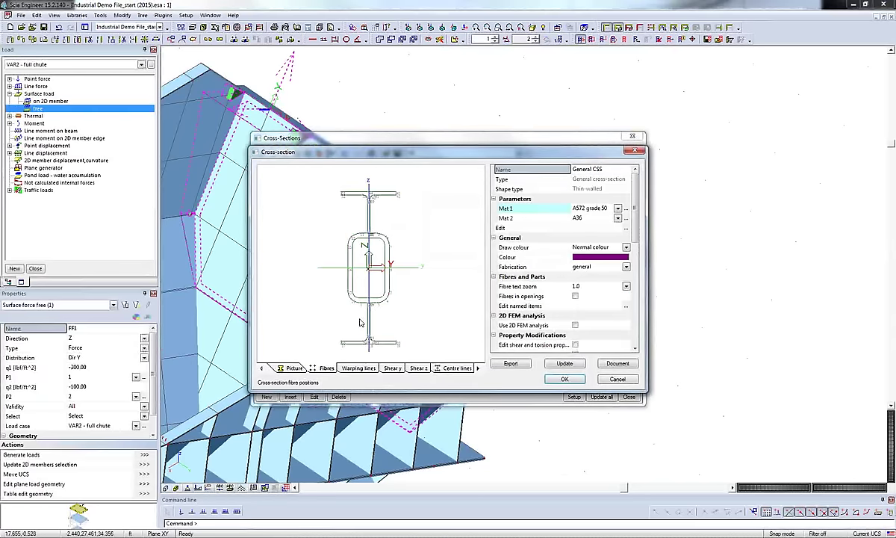
scroll(380, 309, up, 2)
scroll(379, 310, up, 5)
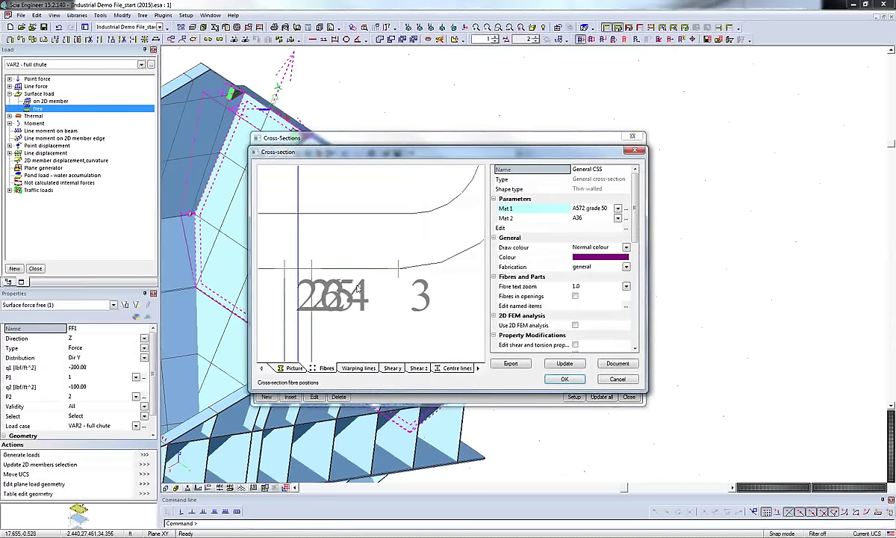
scroll(396, 233, down, 3)
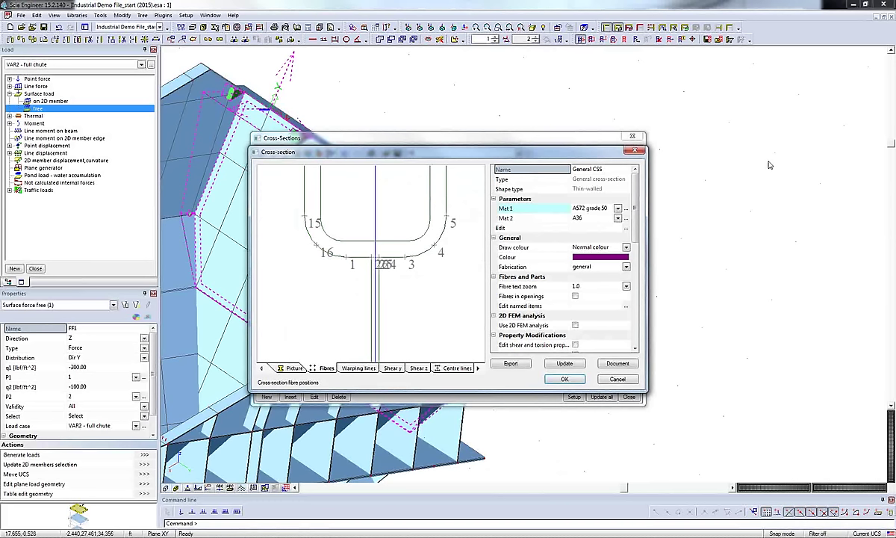
key(Escape)
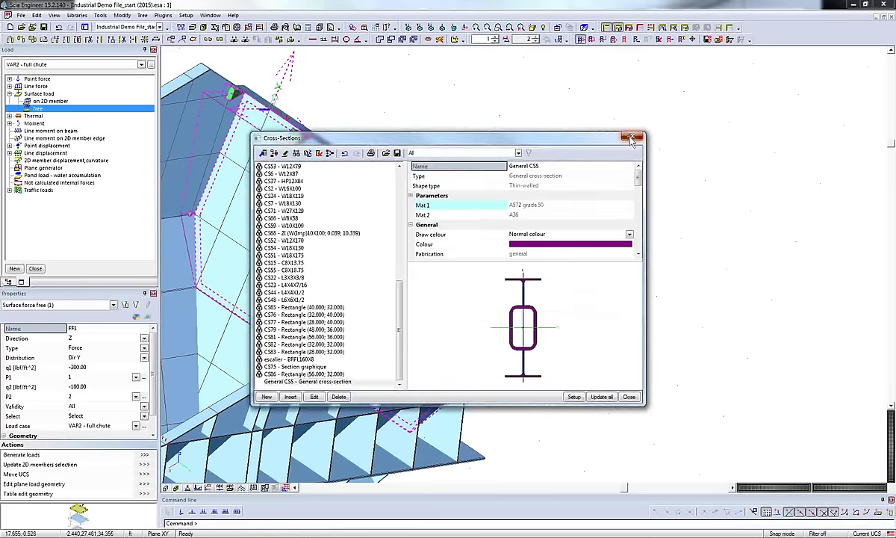
click(631, 138)
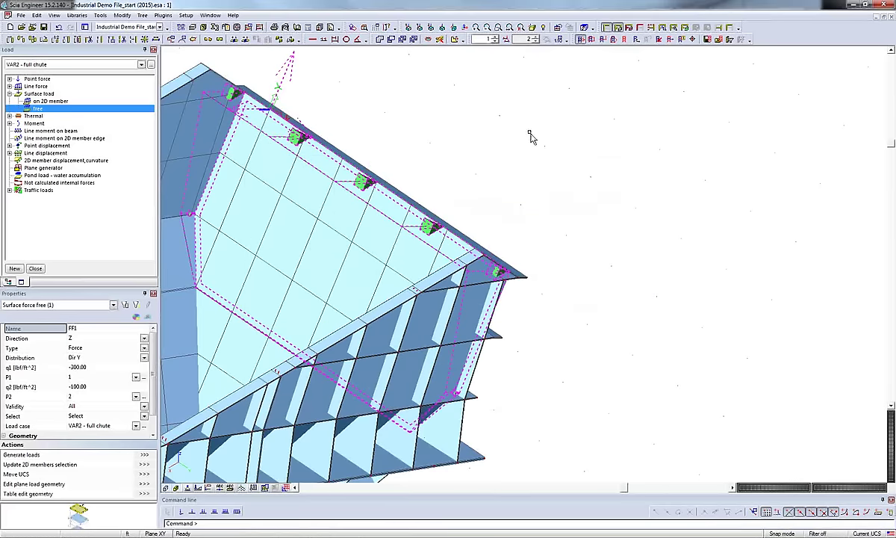
- Review the file formats offered for exporting the project and for updating it from external models, without running either
click(22, 15)
mouse_move(50, 113)
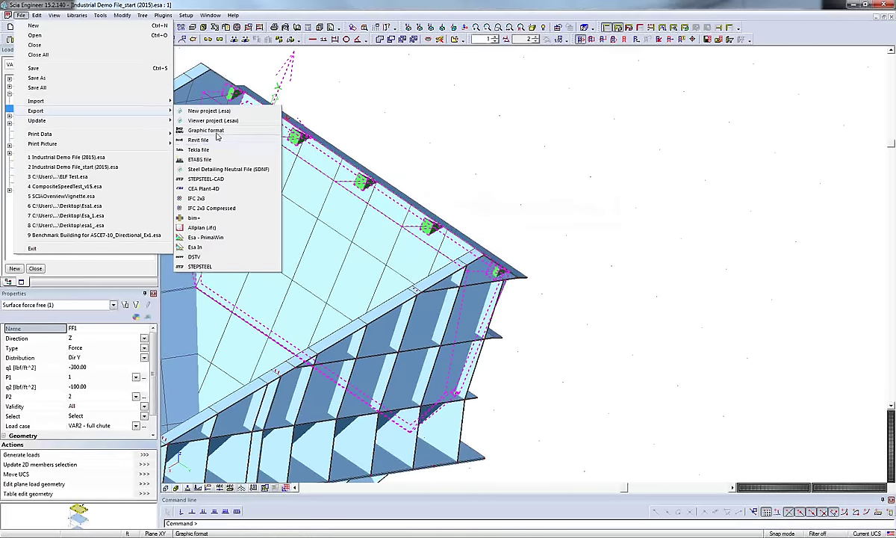
mouse_move(233, 15)
click(255, 5)
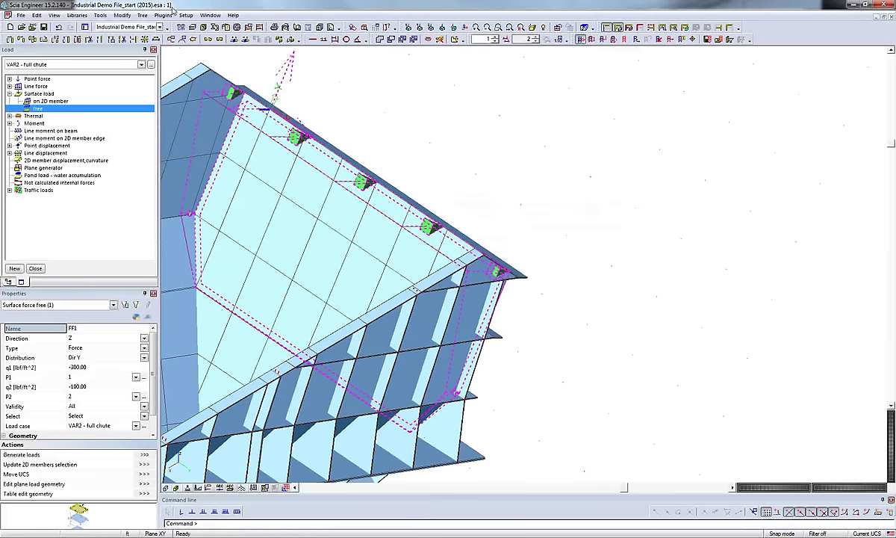
click(17, 15)
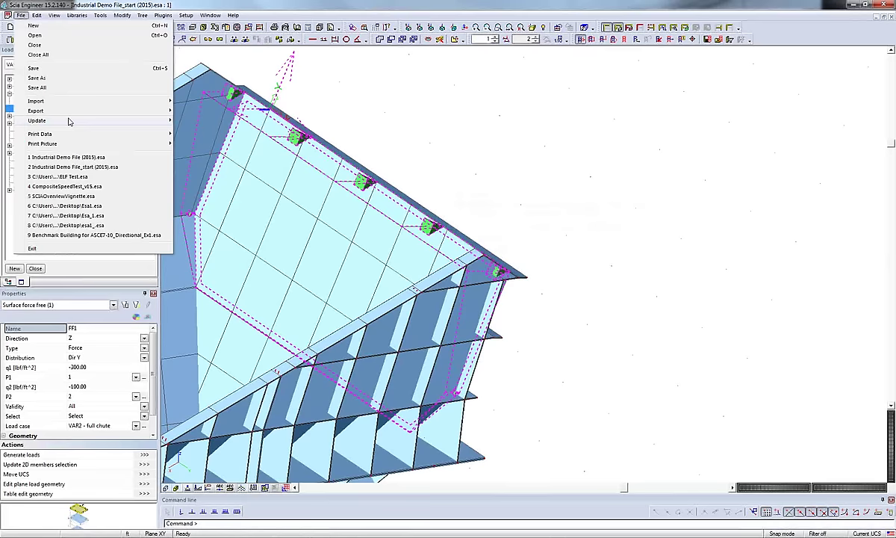
mouse_move(92, 120)
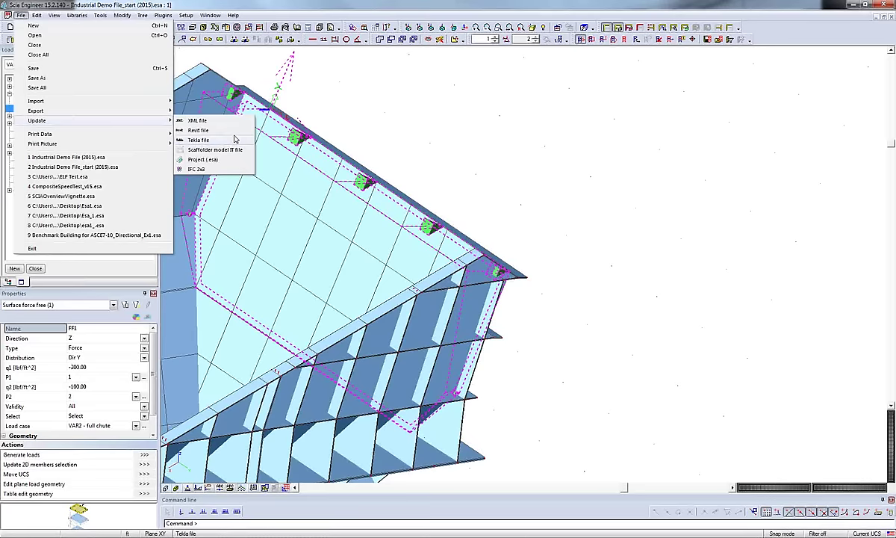
click(243, 31)
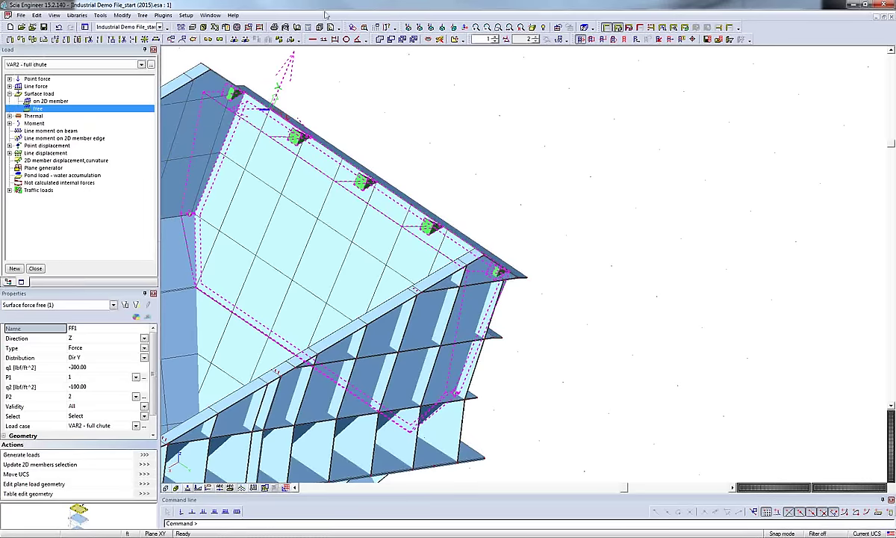
- Start a new cross-section based on the cold formed Z section from the thin-walled geometric shapes
click(216, 29)
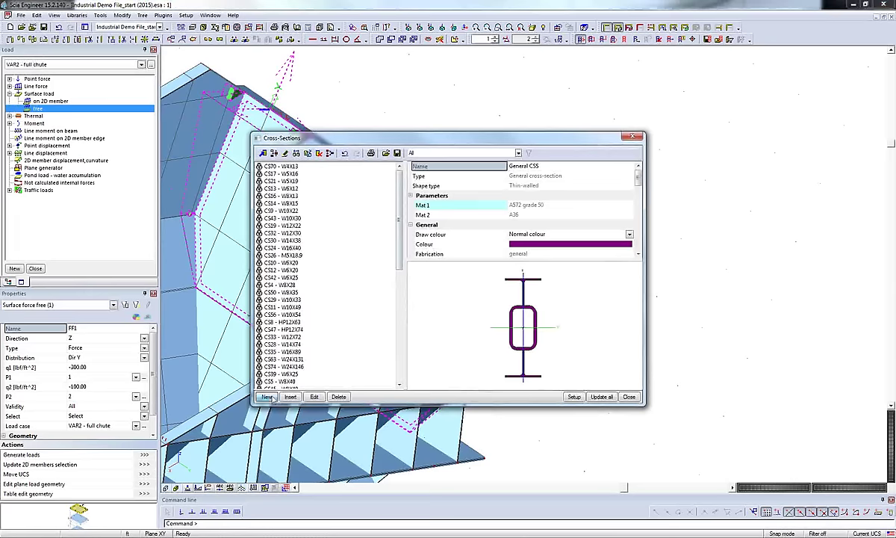
click(267, 395)
click(310, 283)
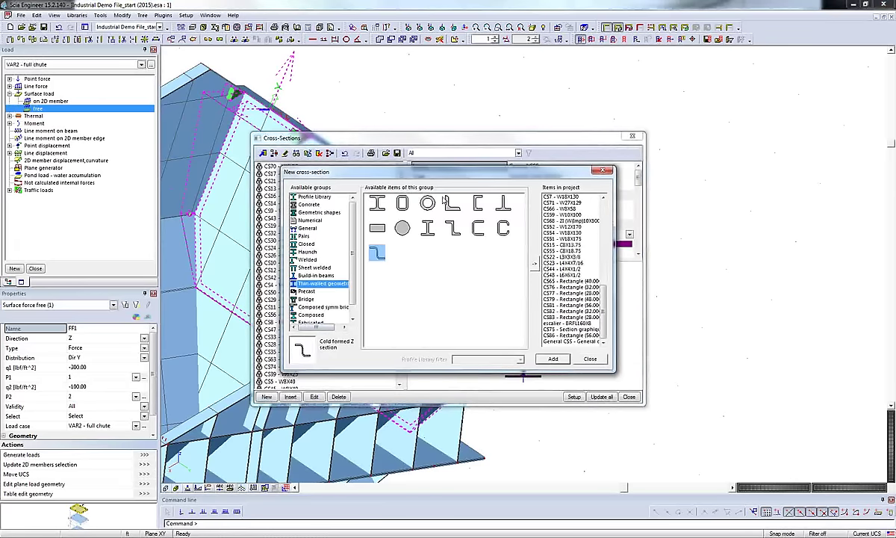
double_click(377, 253)
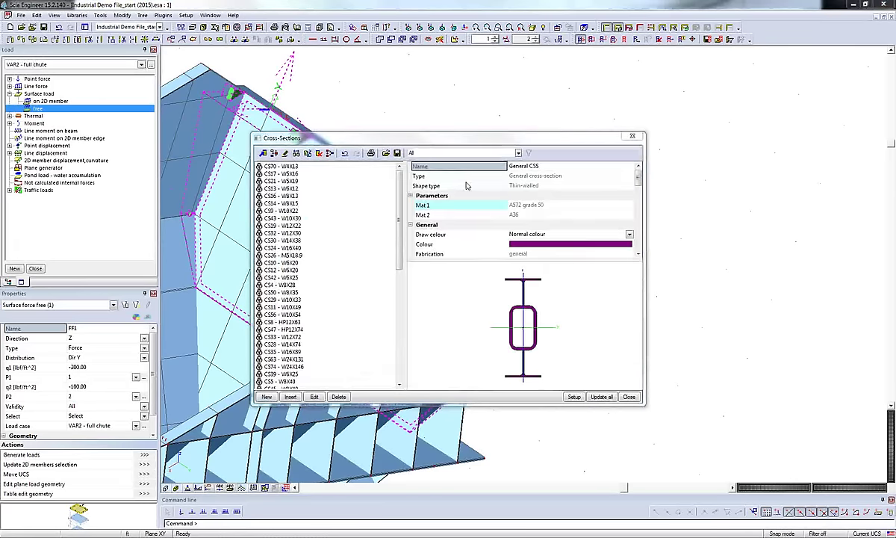